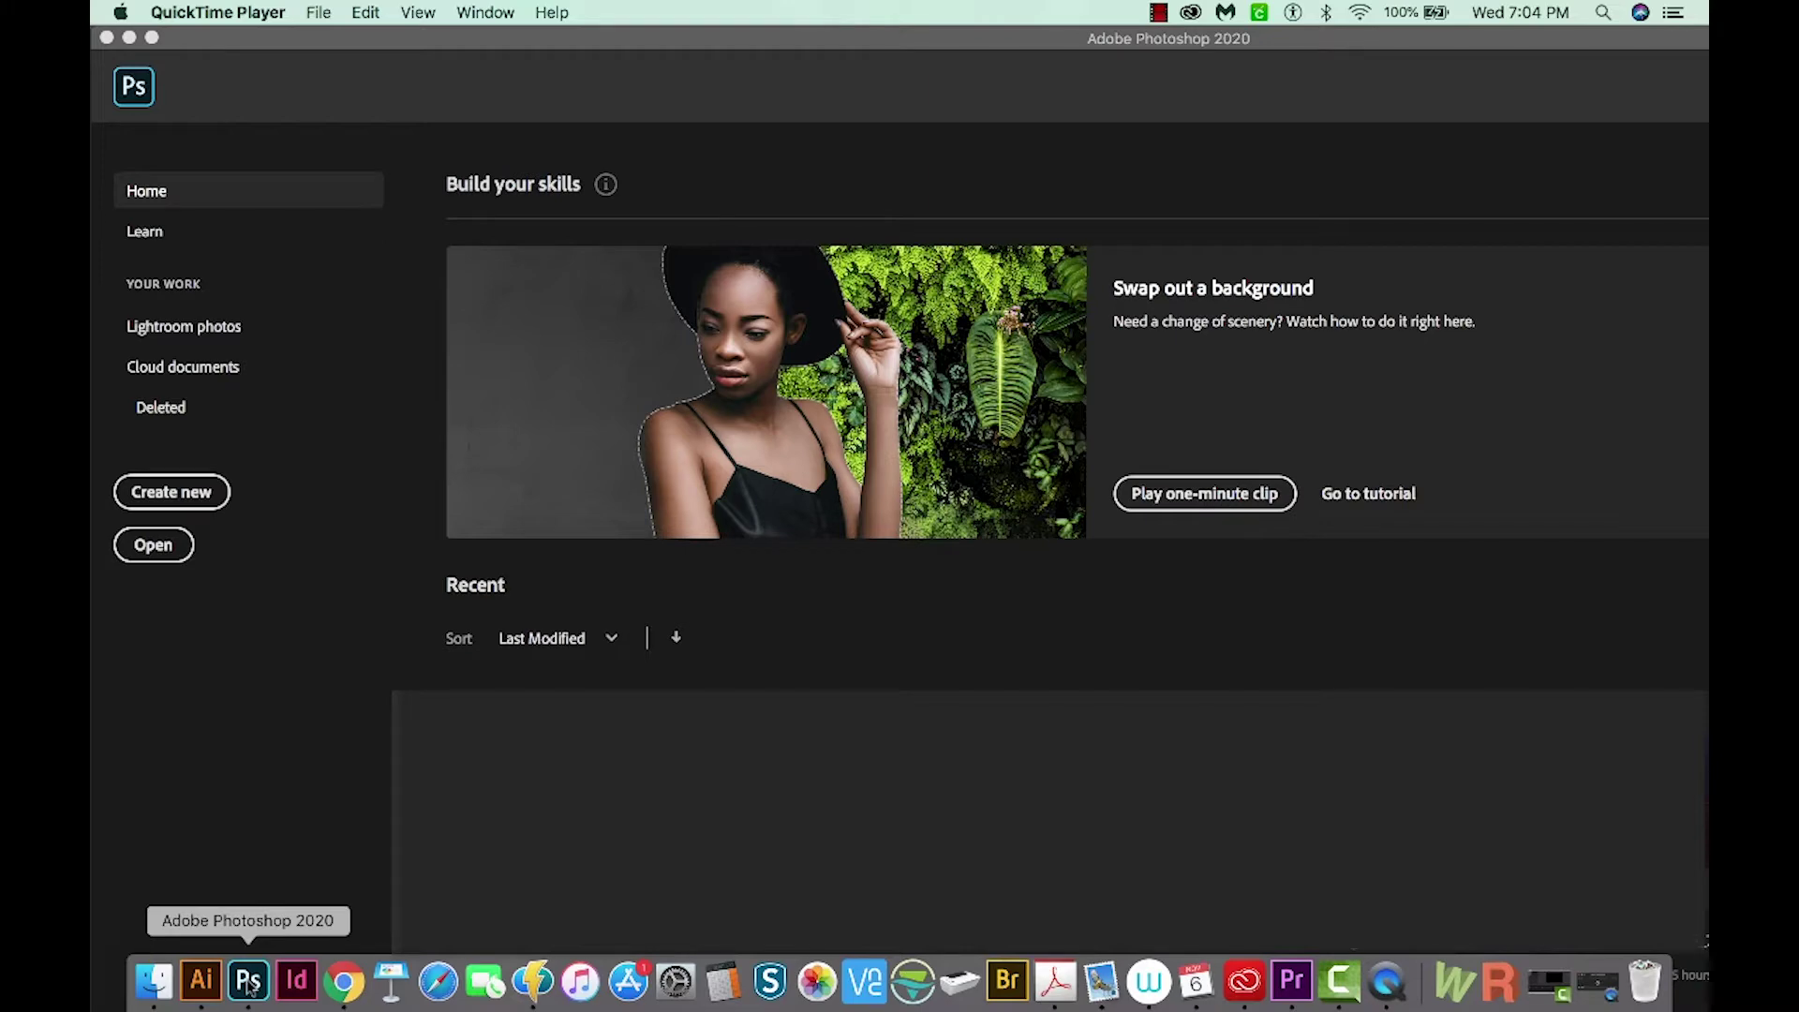
# Open baby-children-cute-dress-264109.jpg from the Downloads folder in Photoshop by dragging it onto the Dock icon
pyautogui.press('super+Tab')
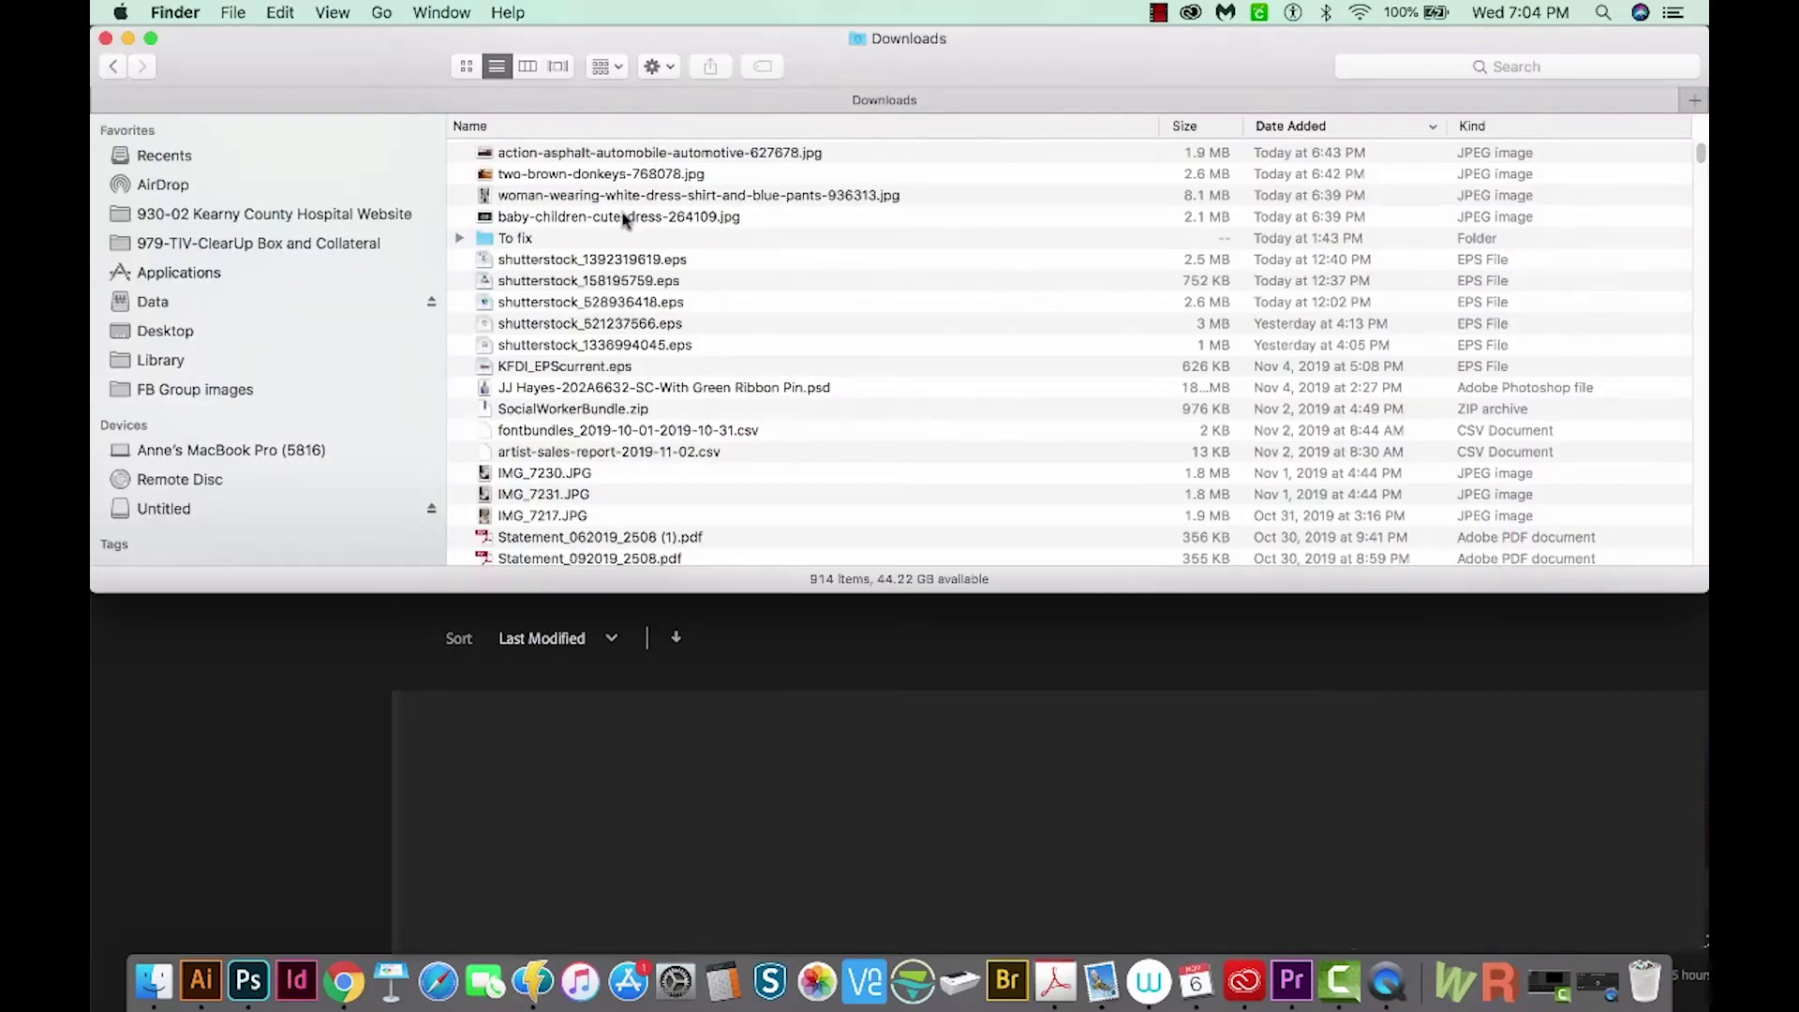
pyautogui.moveTo(623, 223); pyautogui.dragTo(248, 981)
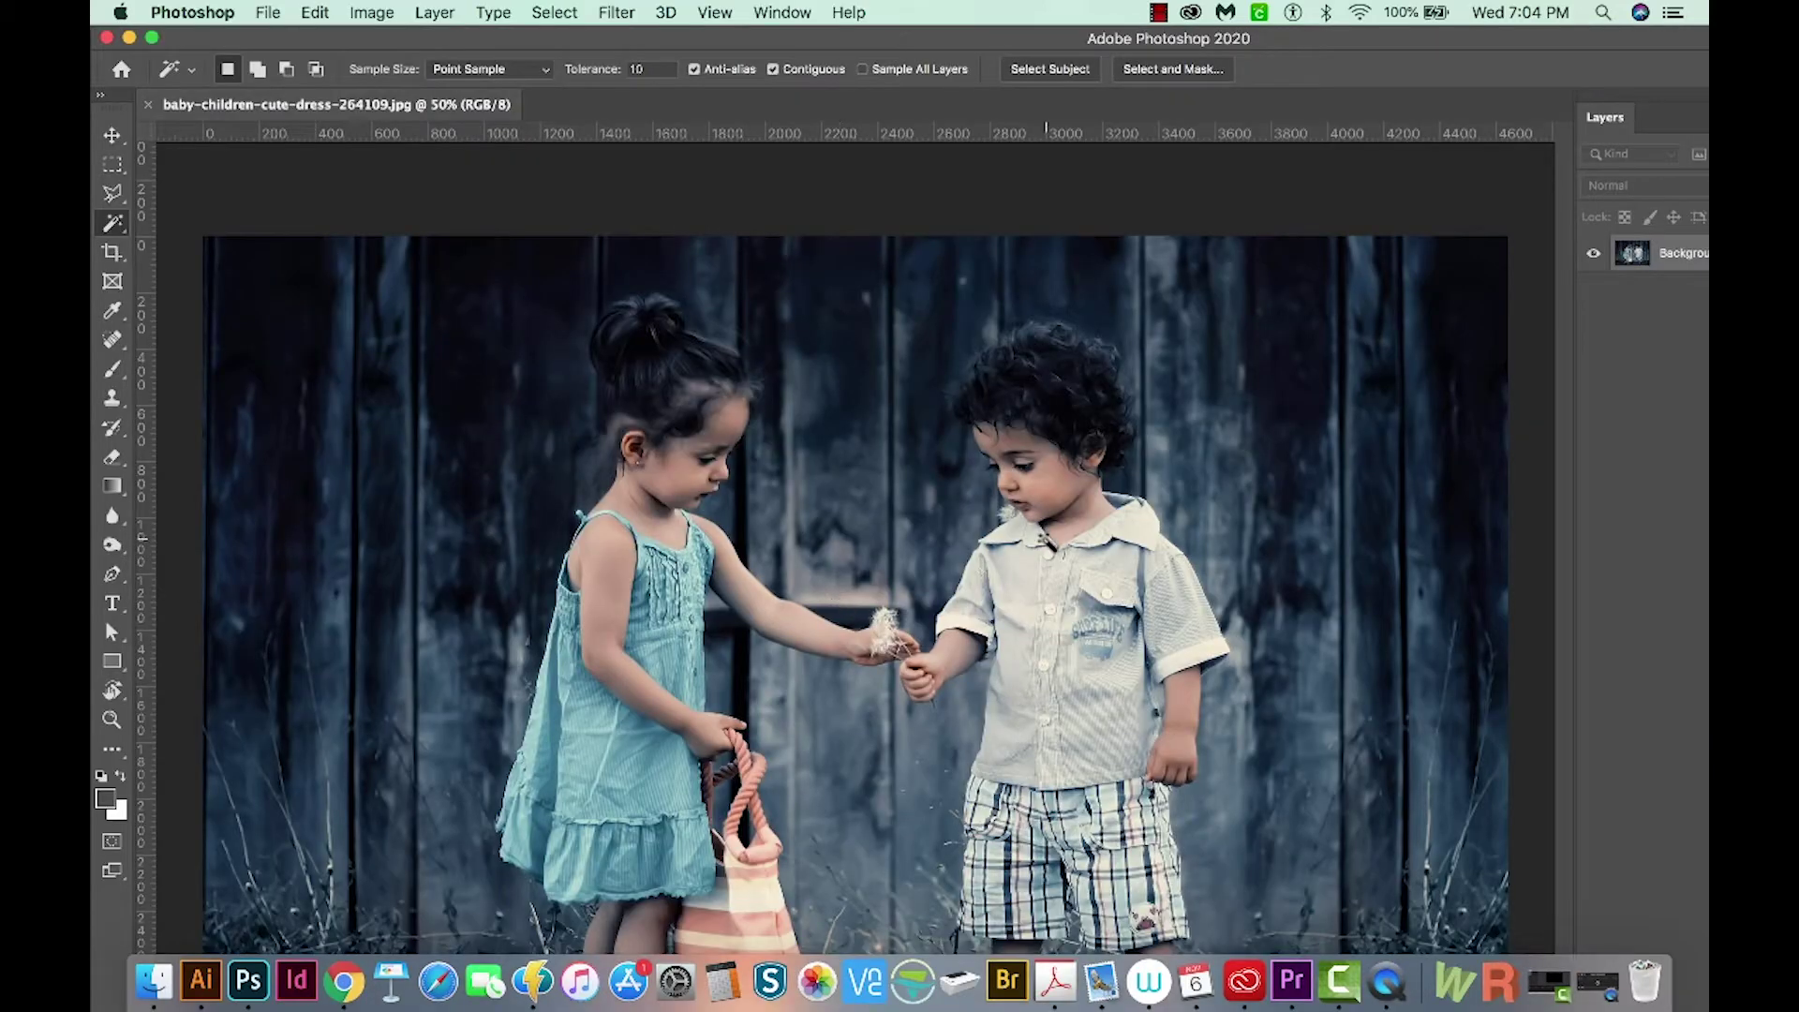
# Zoom out to show the whole photo and use Select Subject to select both children
pyautogui.press('super+minus')
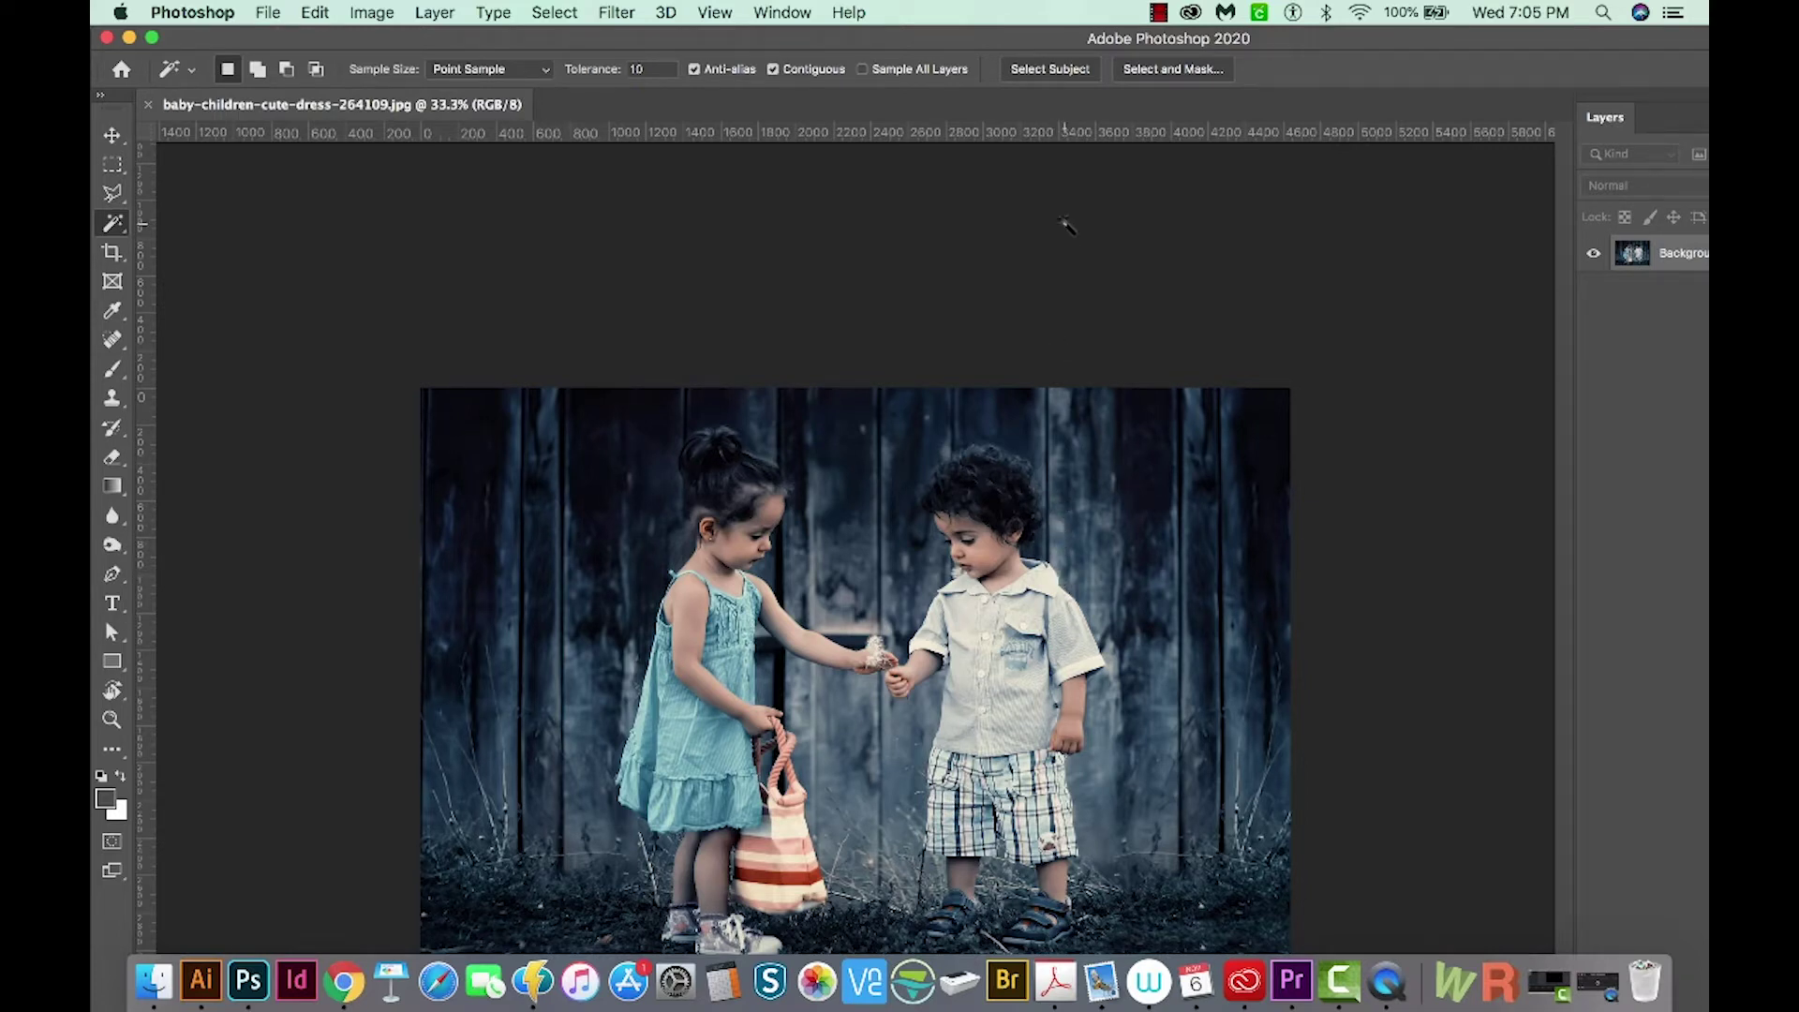
pyautogui.click(1050, 69)
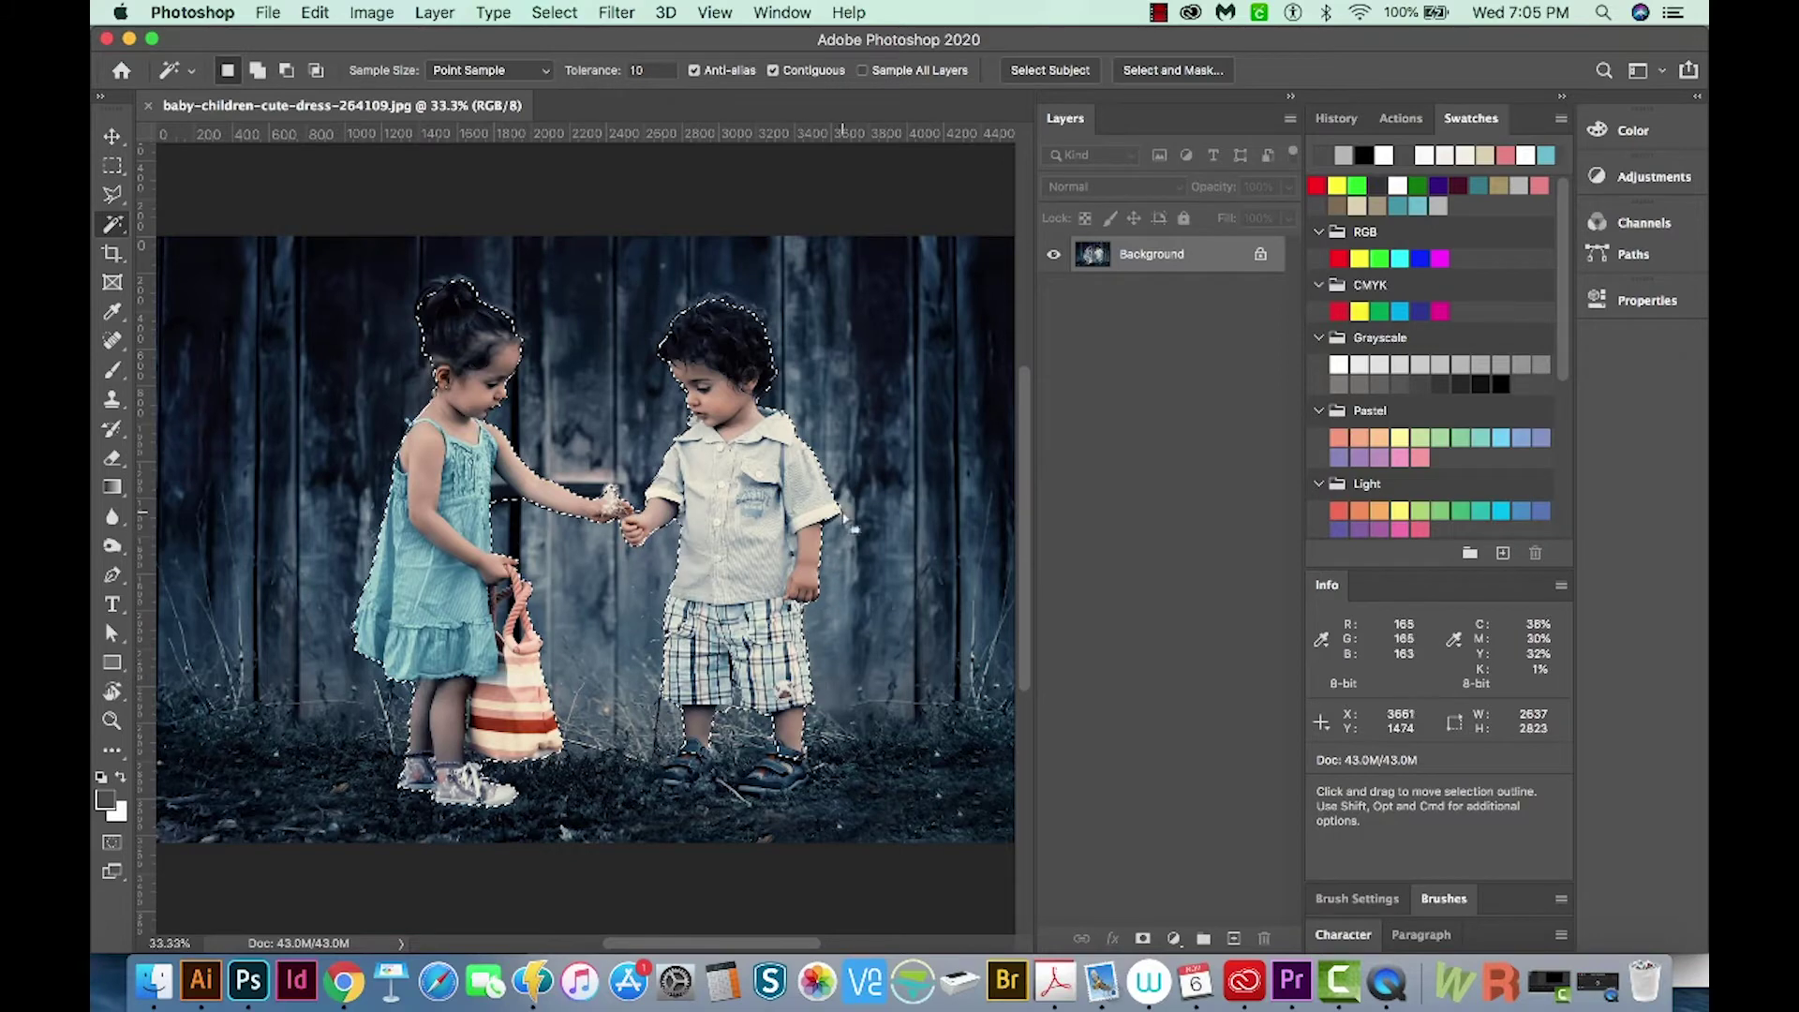
# Deselect, then box only the girl with the Object Selection Tool in Rectangle mode
pyautogui.press('super+d')
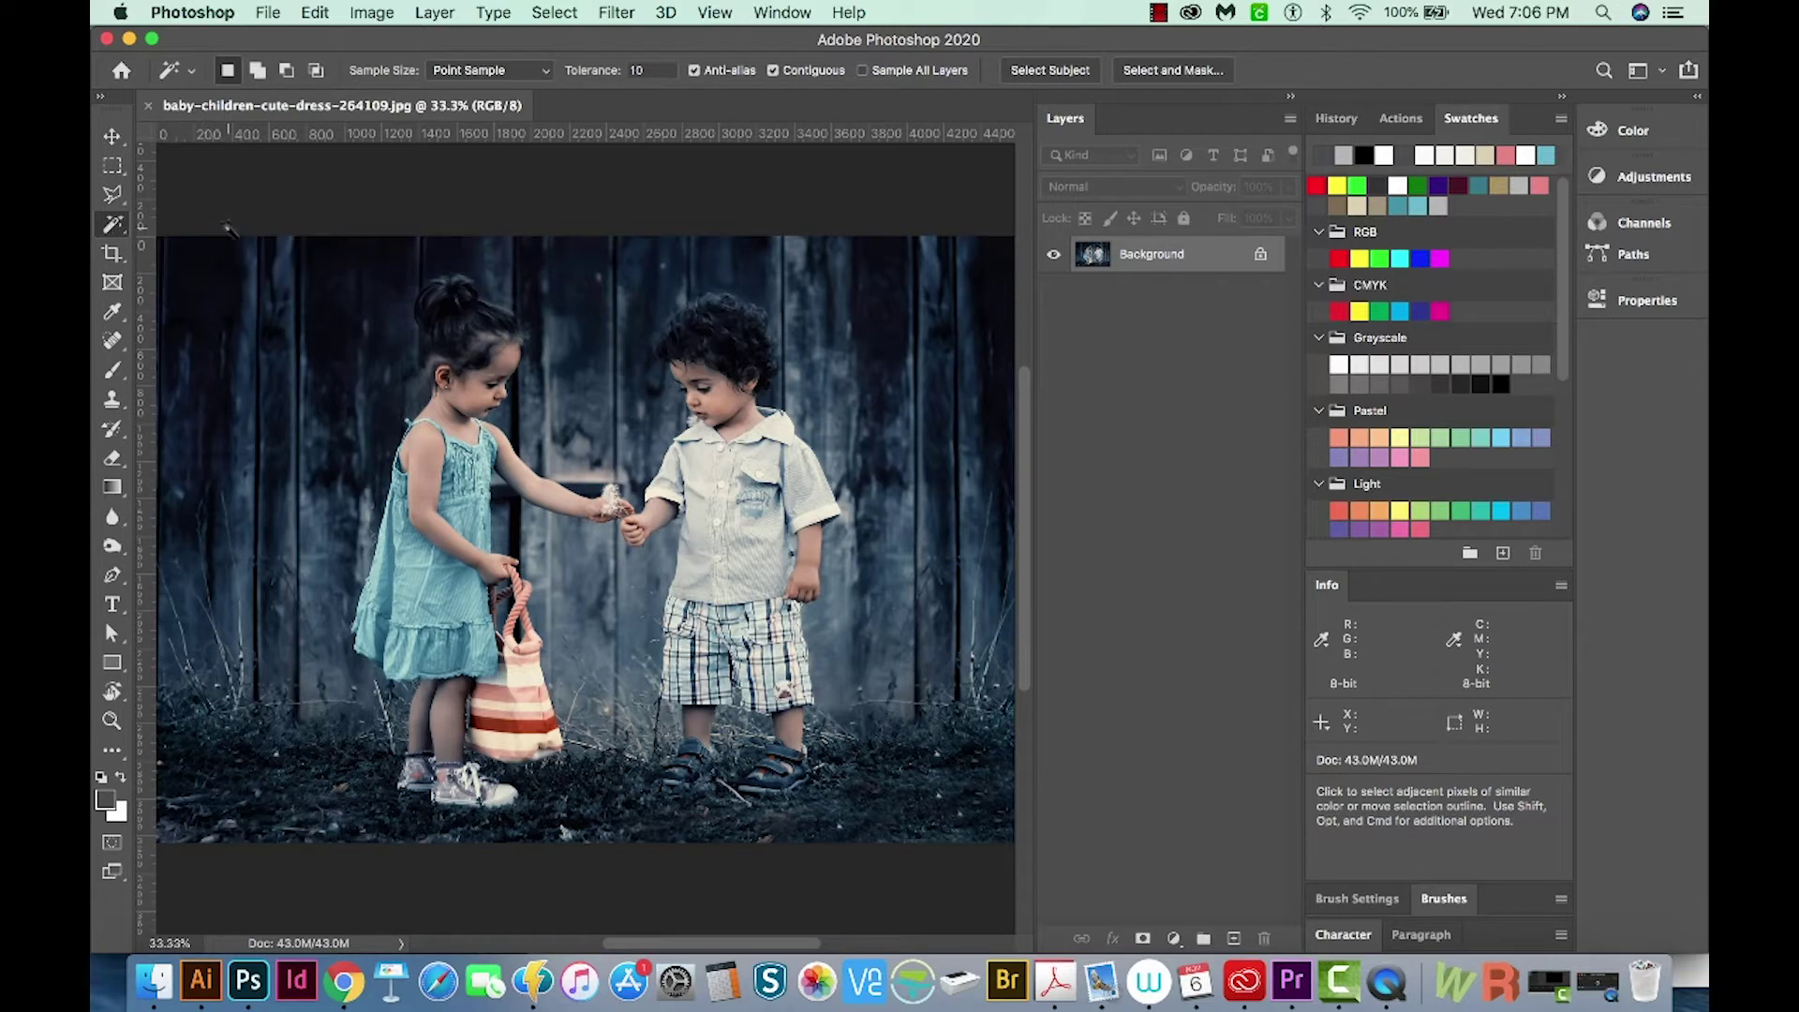
pyautogui.click(114, 225)
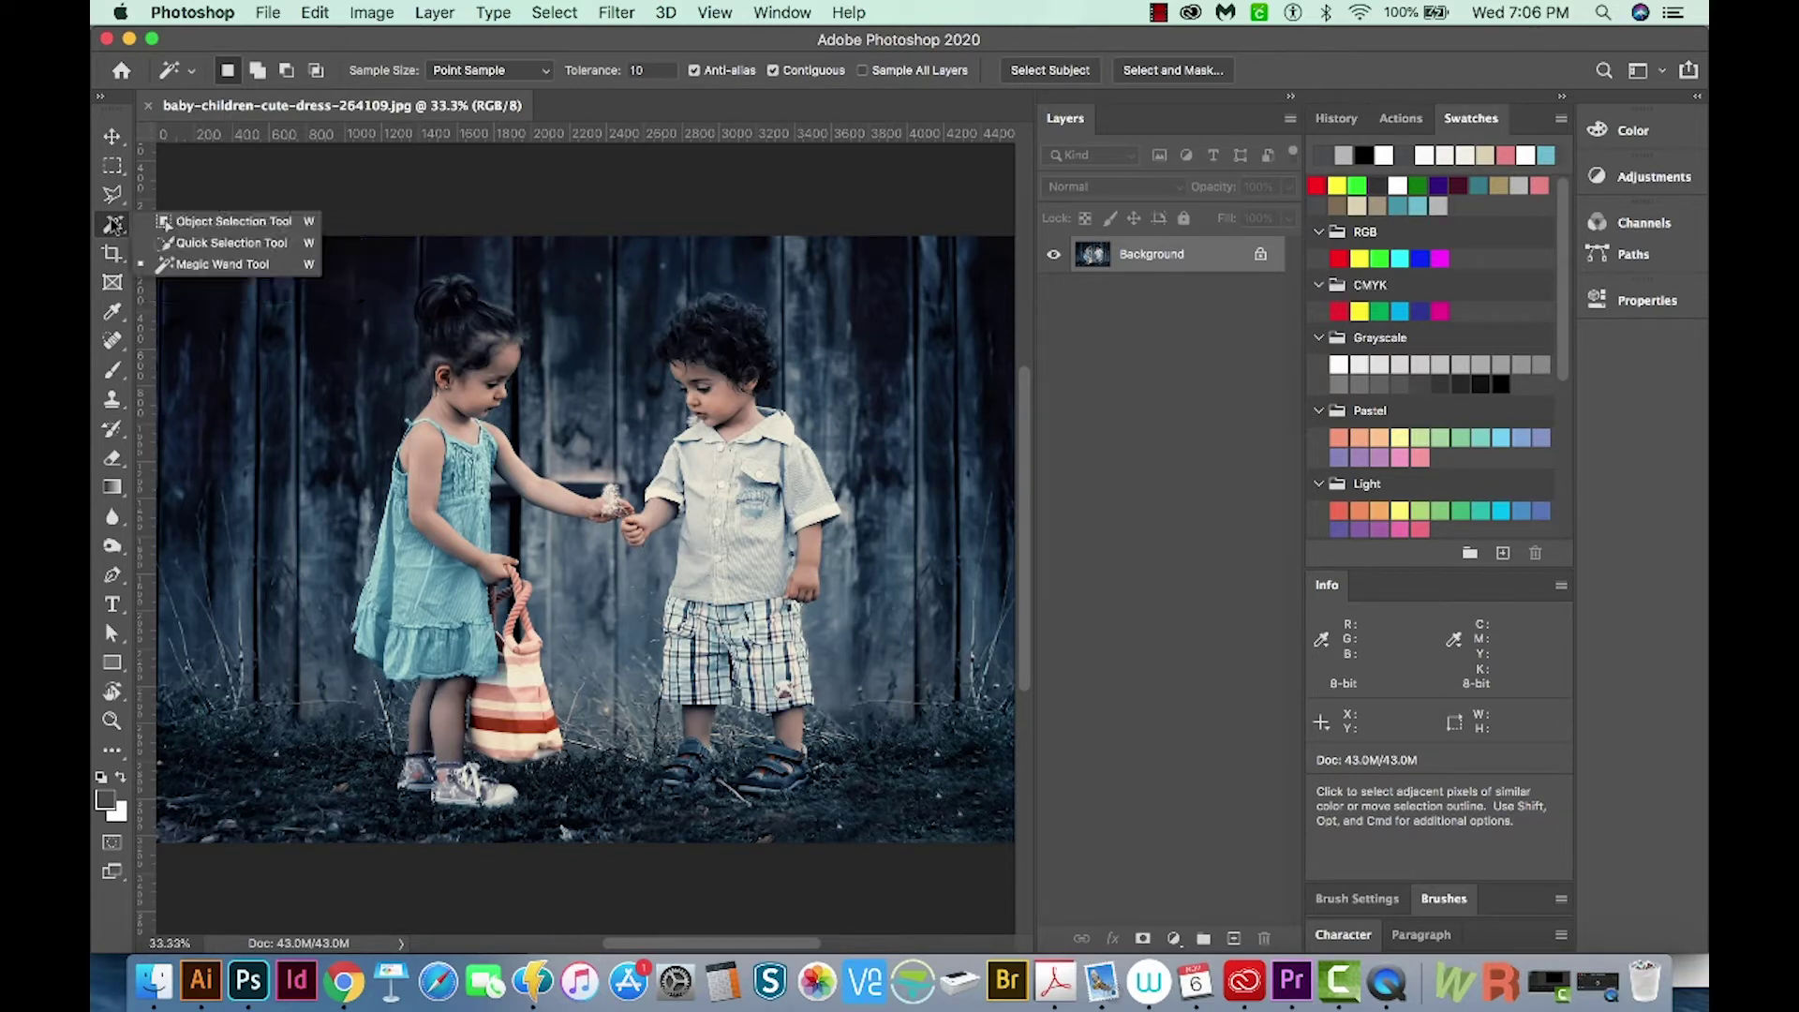
pyautogui.click(205, 225)
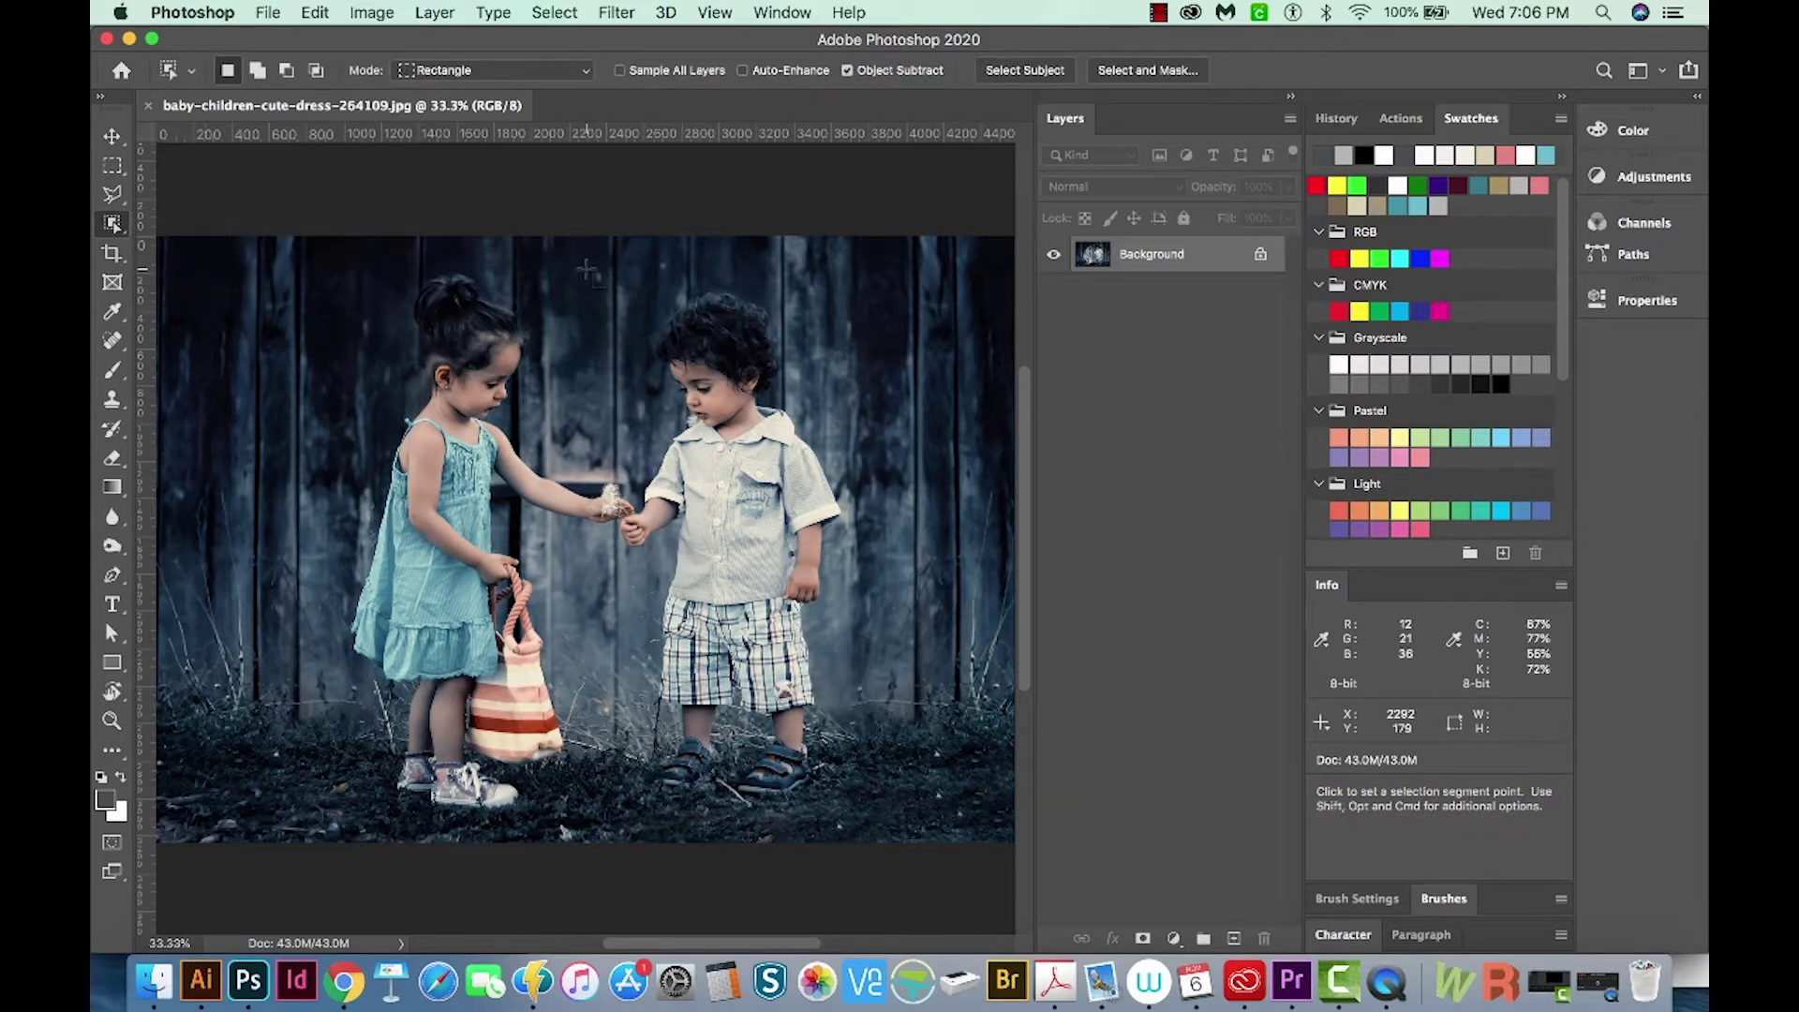
pyautogui.click(513, 79)
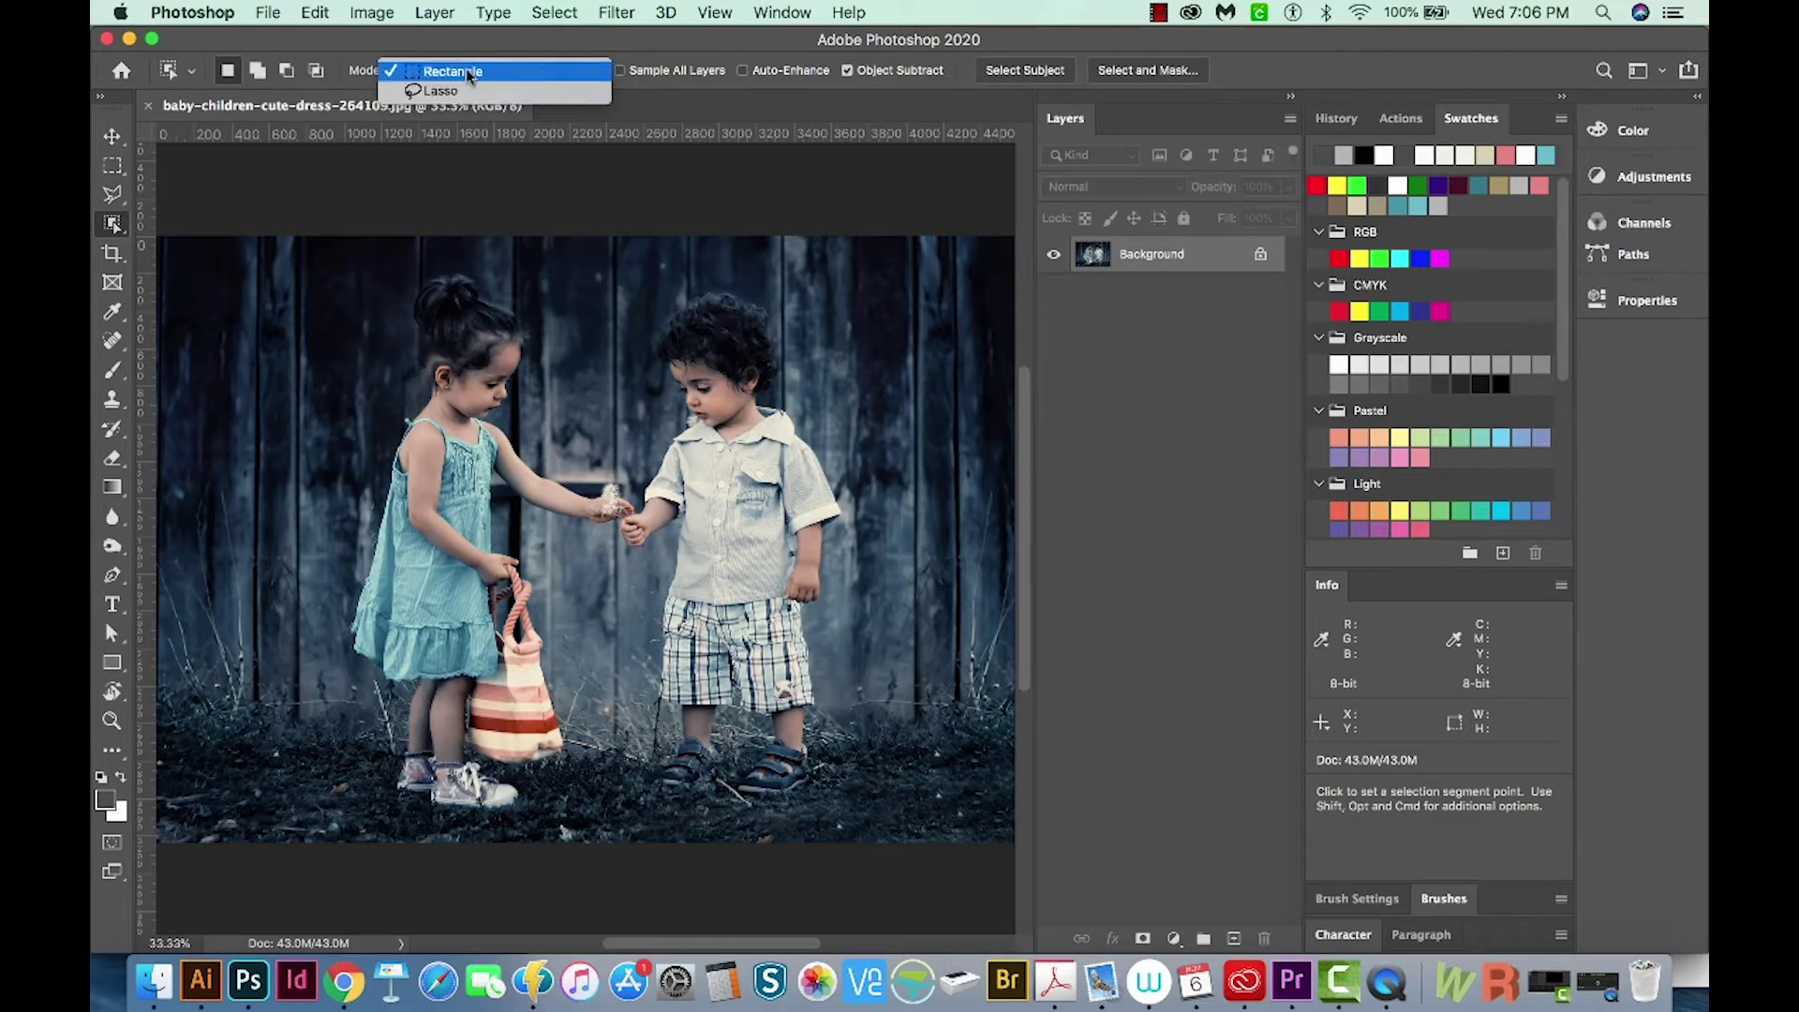
pyautogui.click(468, 75)
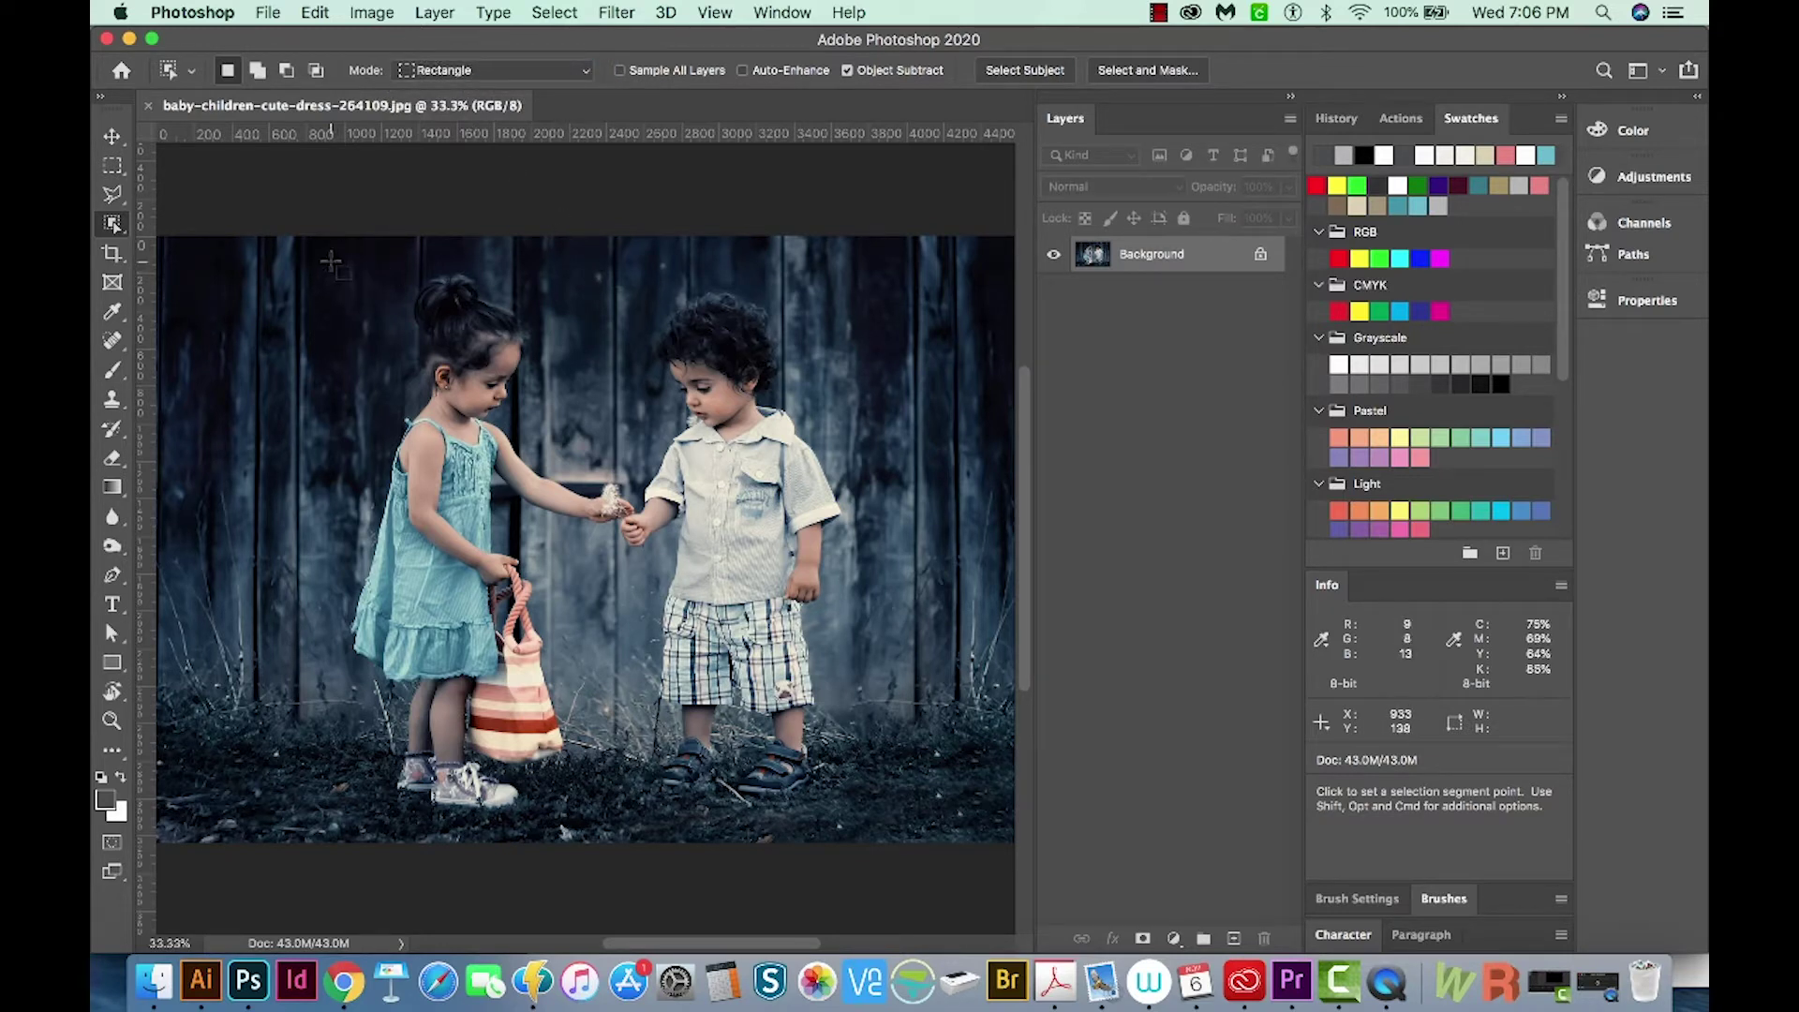
pyautogui.moveTo(332, 262)
pyautogui.mouseDown()
pyautogui.moveTo(445, 361)
pyautogui.moveTo(464, 483)
pyautogui.moveTo(574, 661)
pyautogui.moveTo(606, 784)
pyautogui.mouseUp()
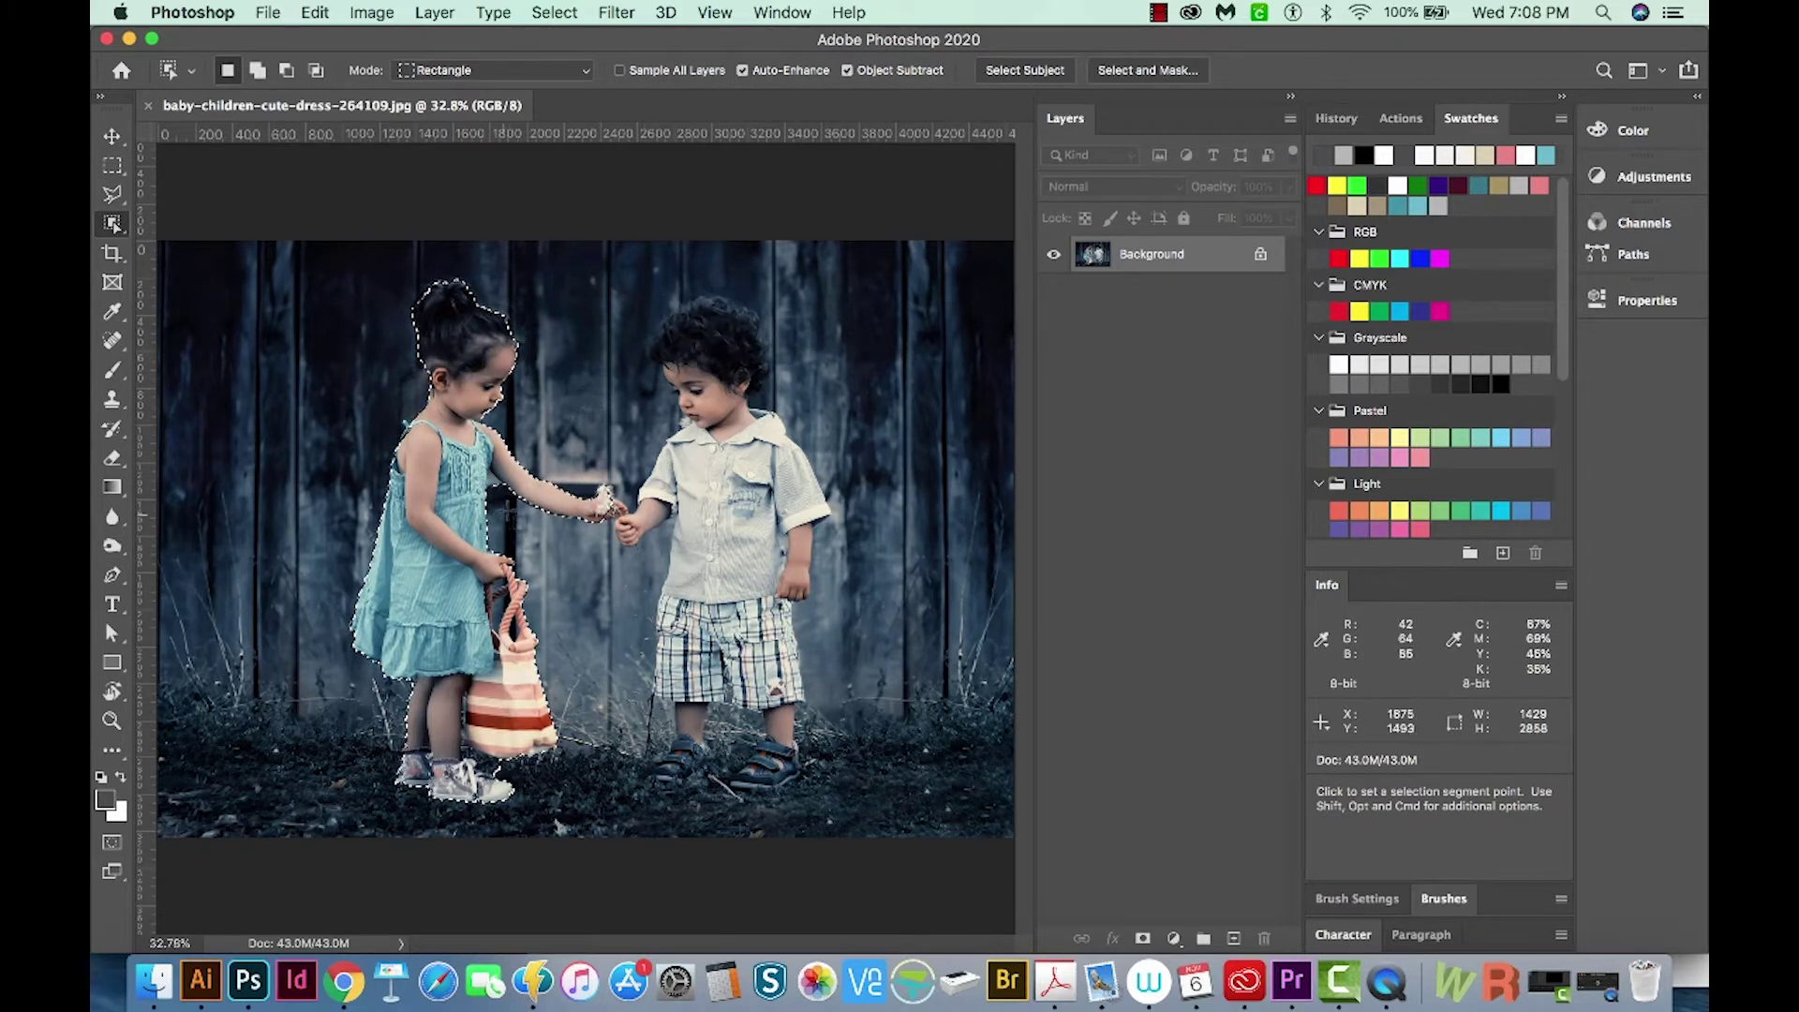
# Zoom in on the girl's arm, refine the selection there, and subtract background below her chin
pyautogui.press('z')
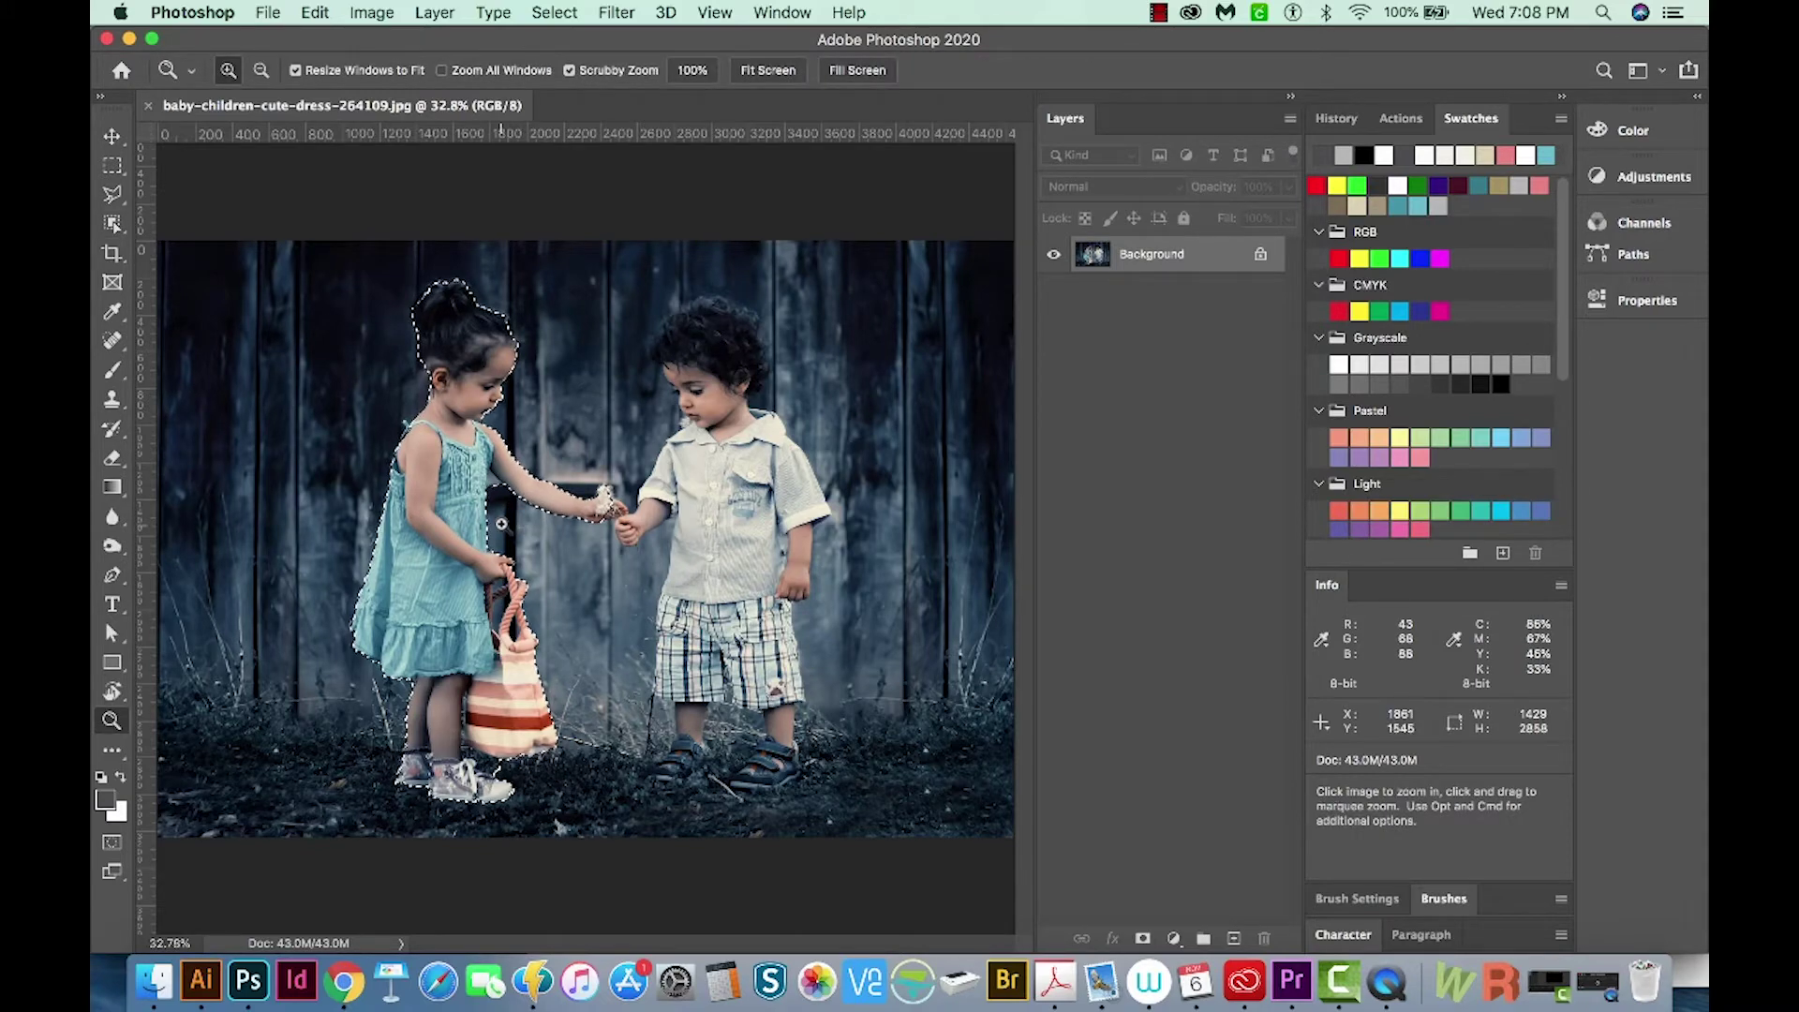
pyautogui.moveTo(502, 522); pyautogui.dragTo(914, 787)
pyautogui.press('super+r')
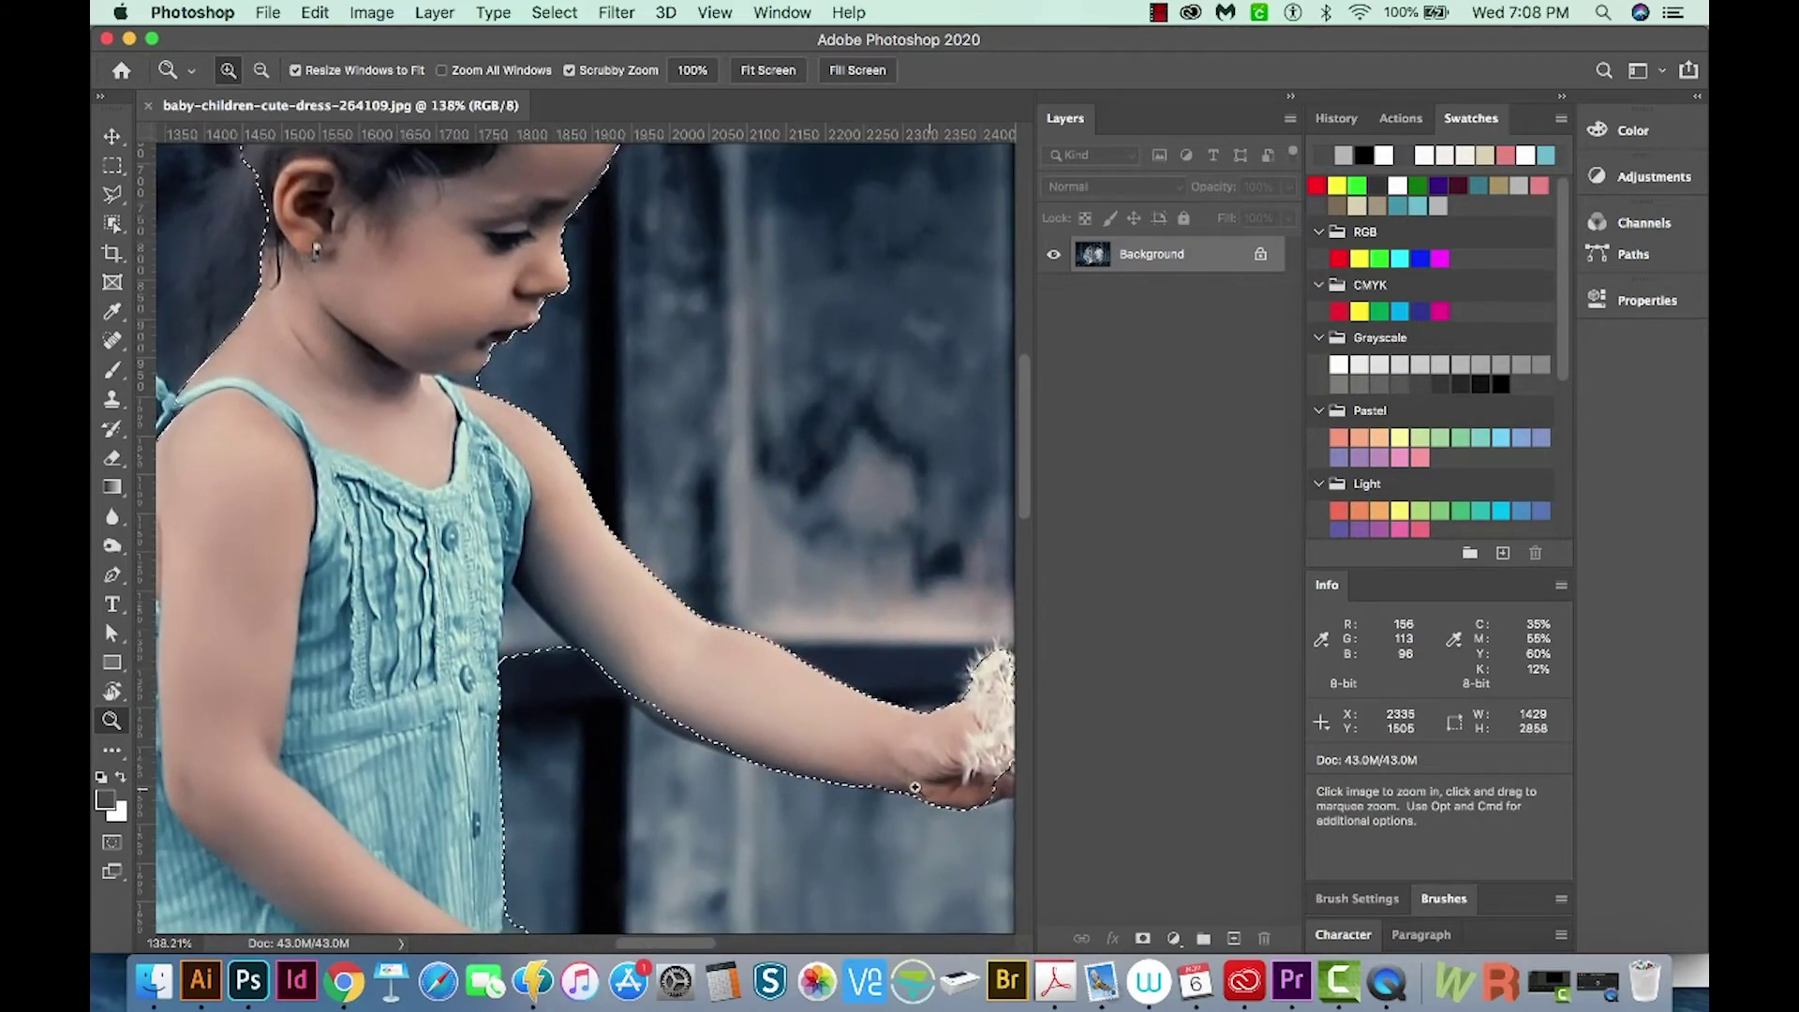
pyautogui.press('w')
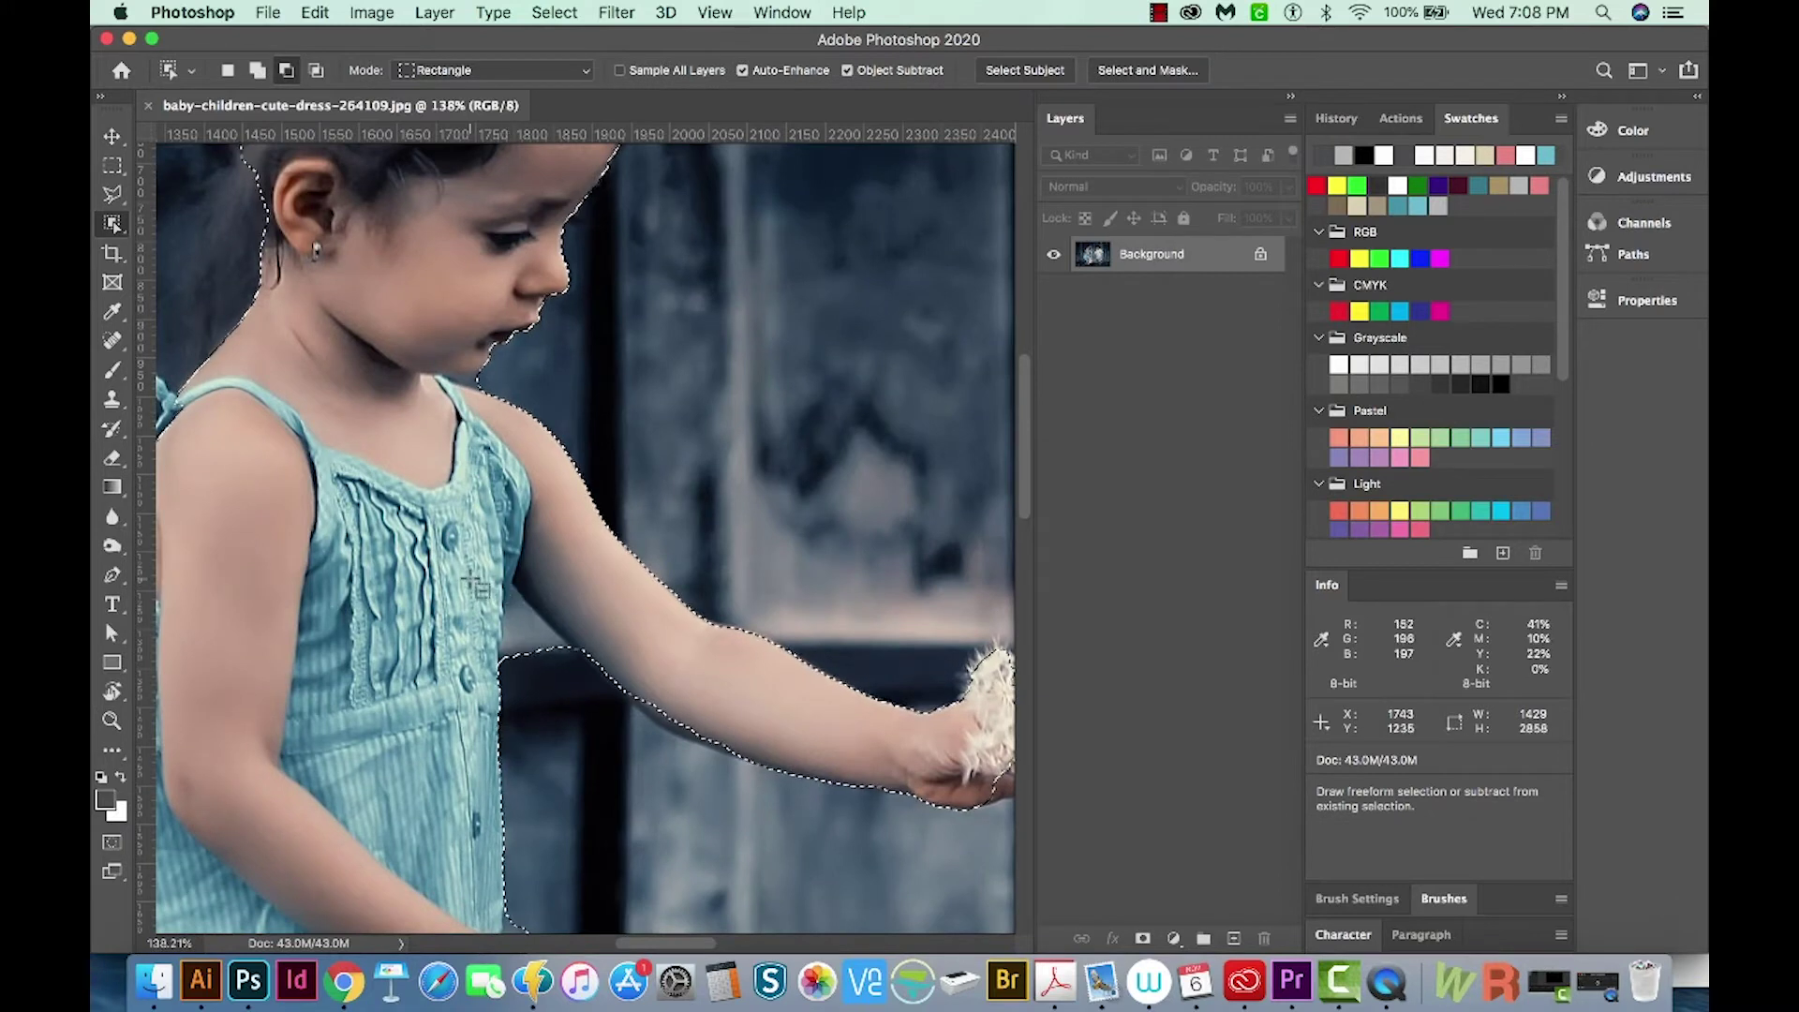
pyautogui.moveTo(471, 579); pyautogui.dragTo(602, 685)
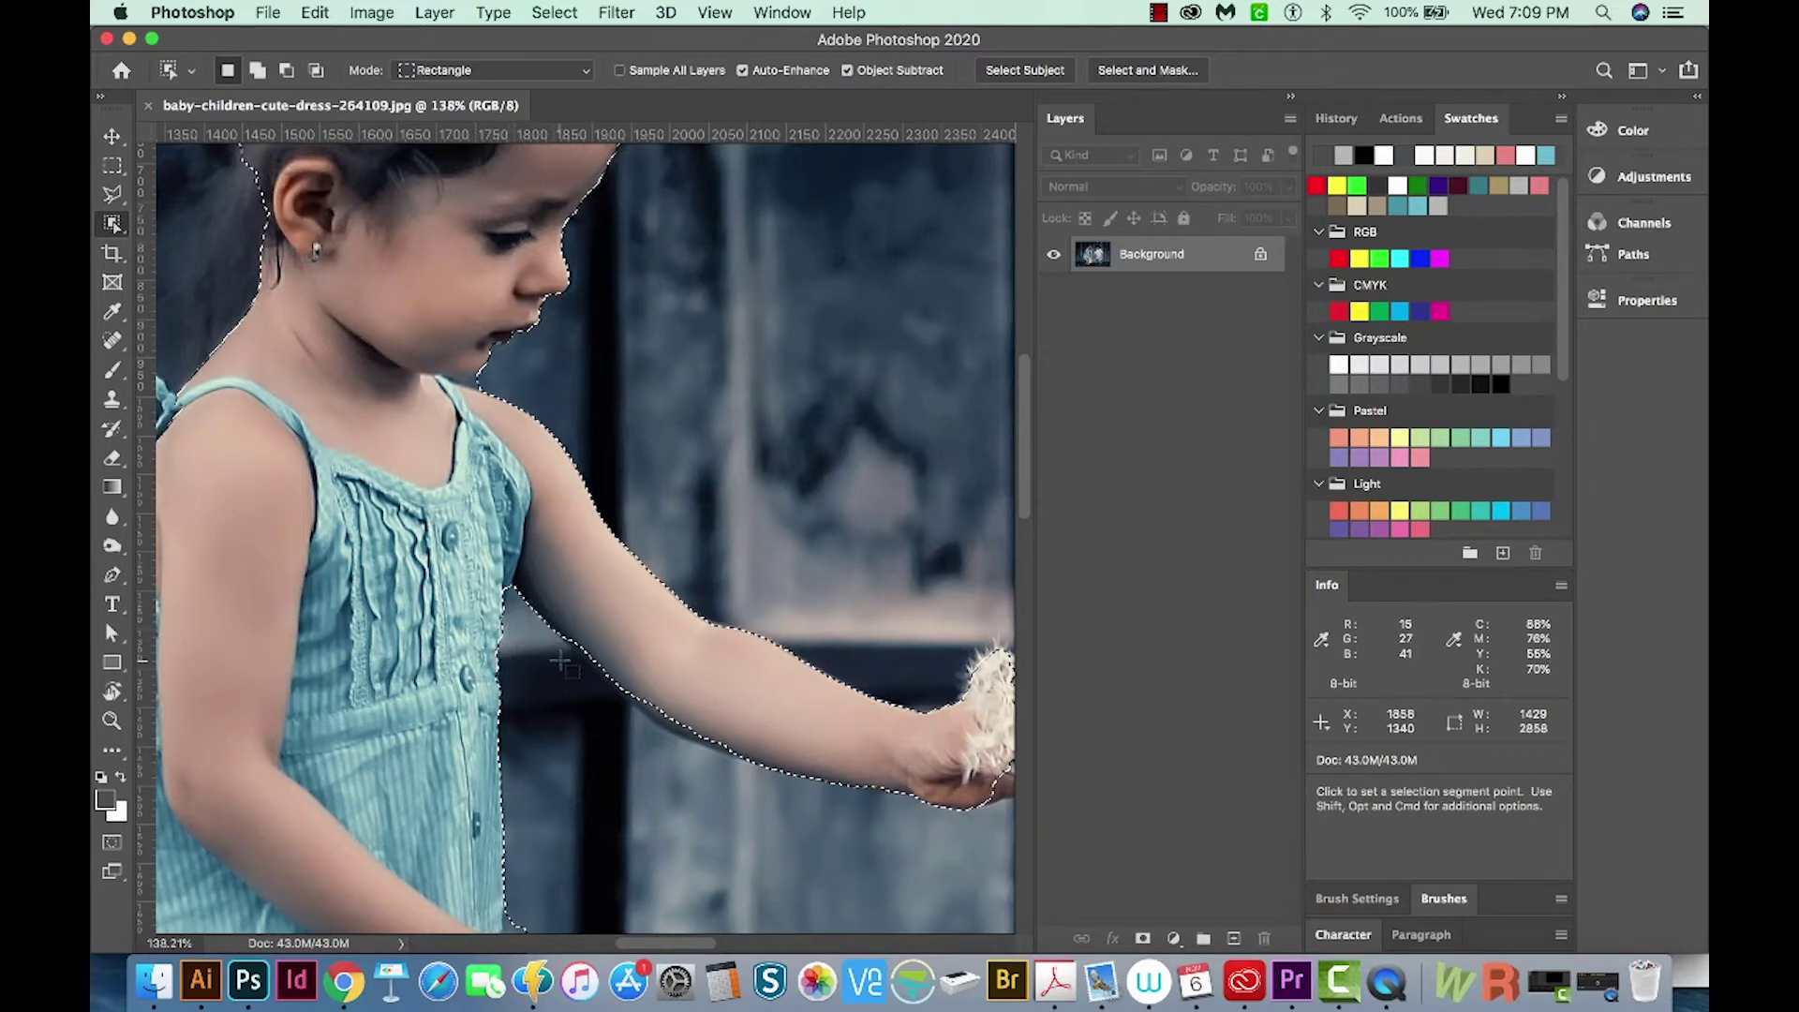
pyautogui.press('alt')
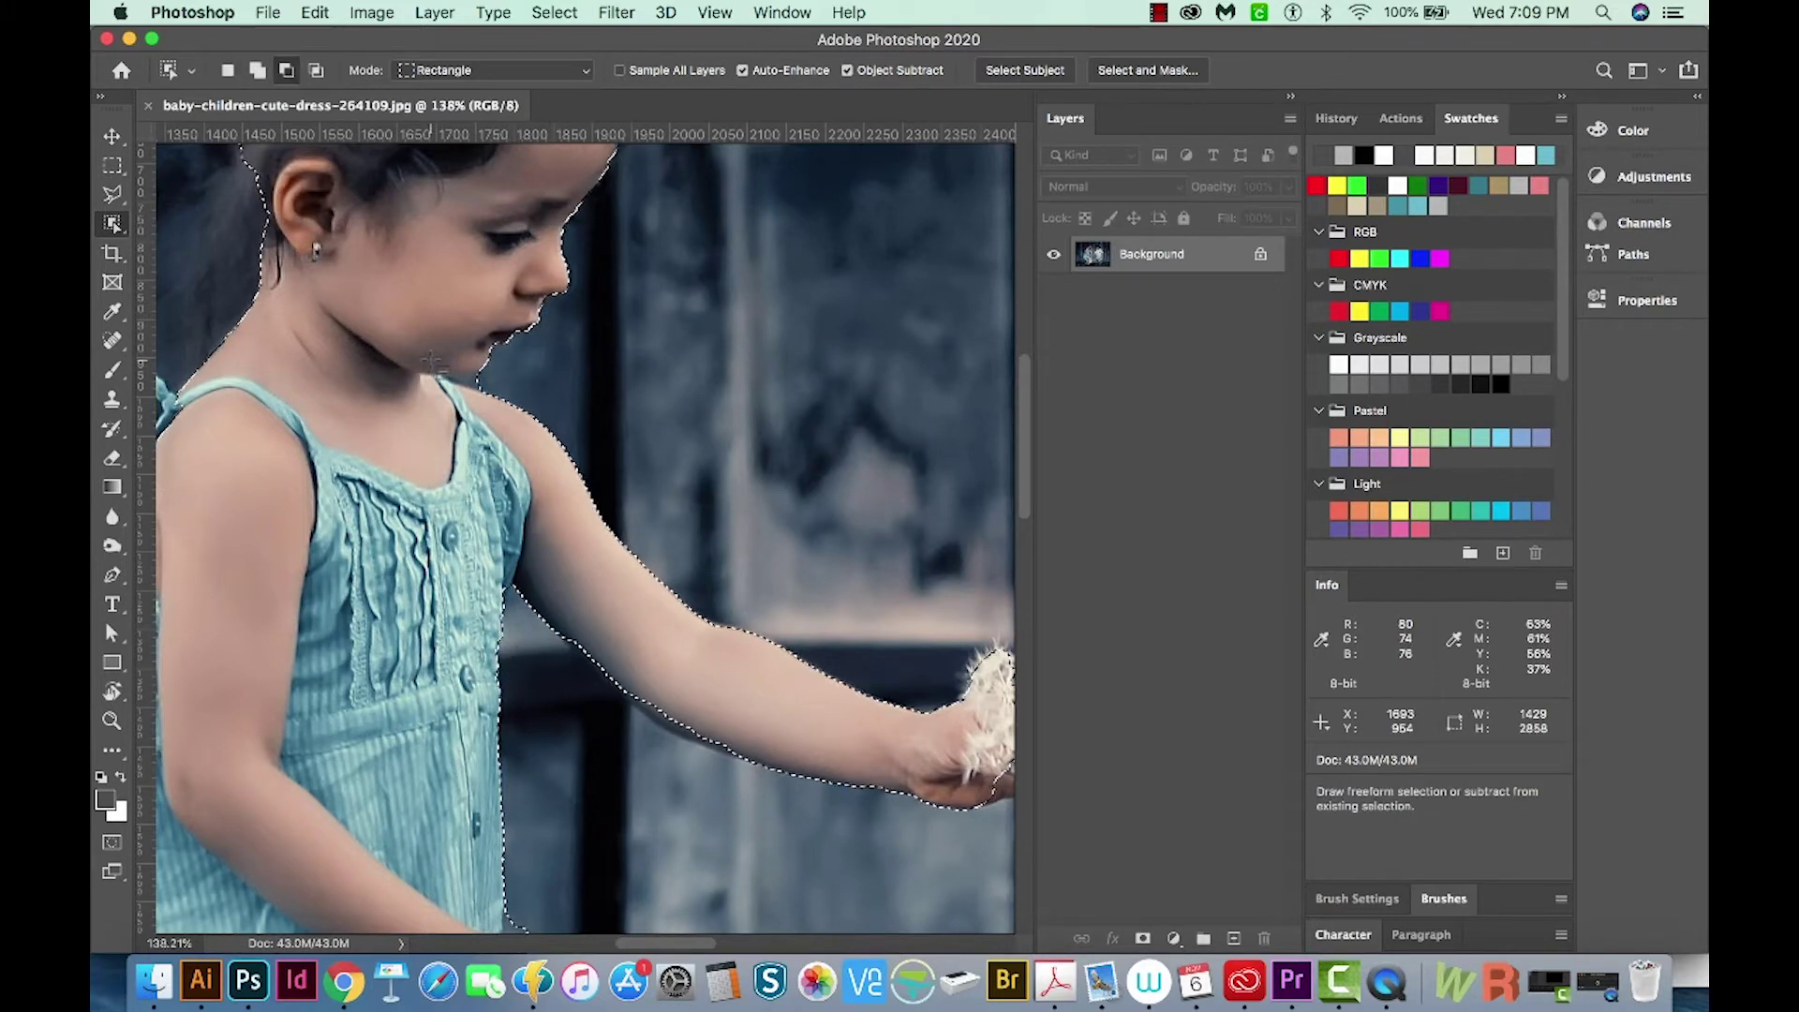
pyautogui.moveTo(432, 360); pyautogui.dragTo(504, 398)
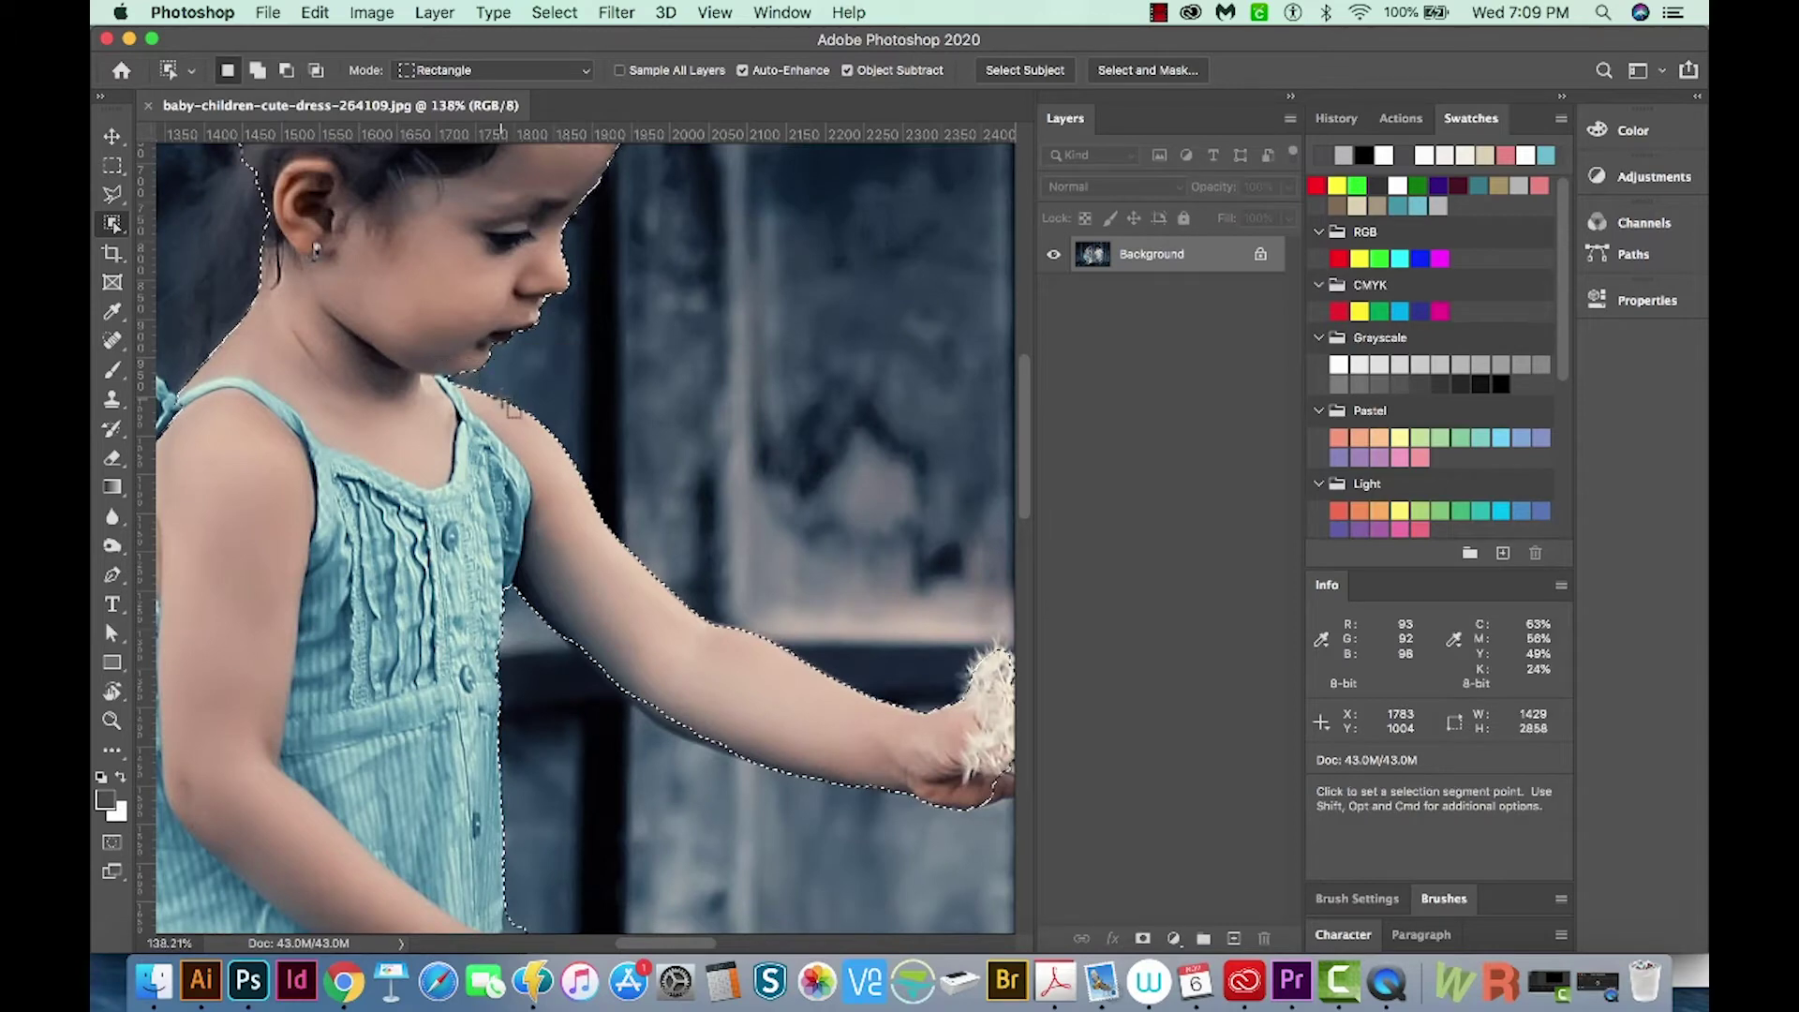
# Add the missed arm, hair top and shoulder, subtract background beside the wrist, then zoom out
pyautogui.moveTo(825, 617); pyautogui.dragTo(727, 543)
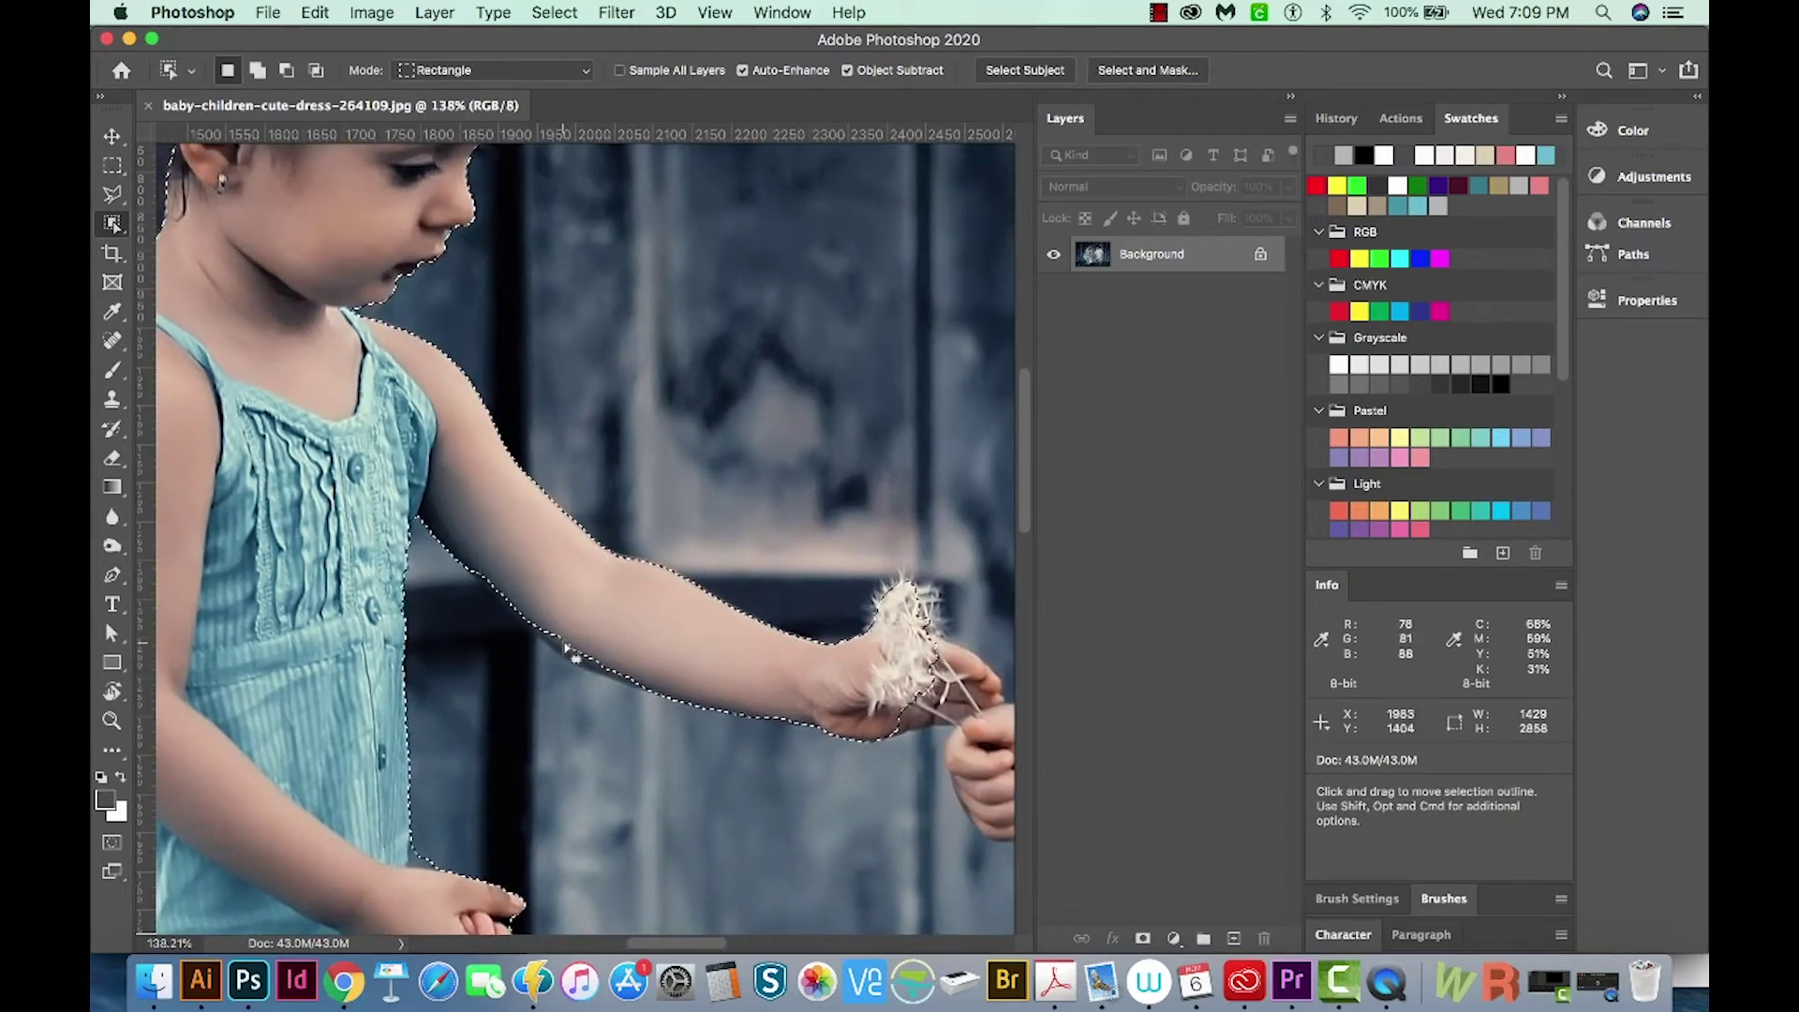
pyautogui.press('shift')
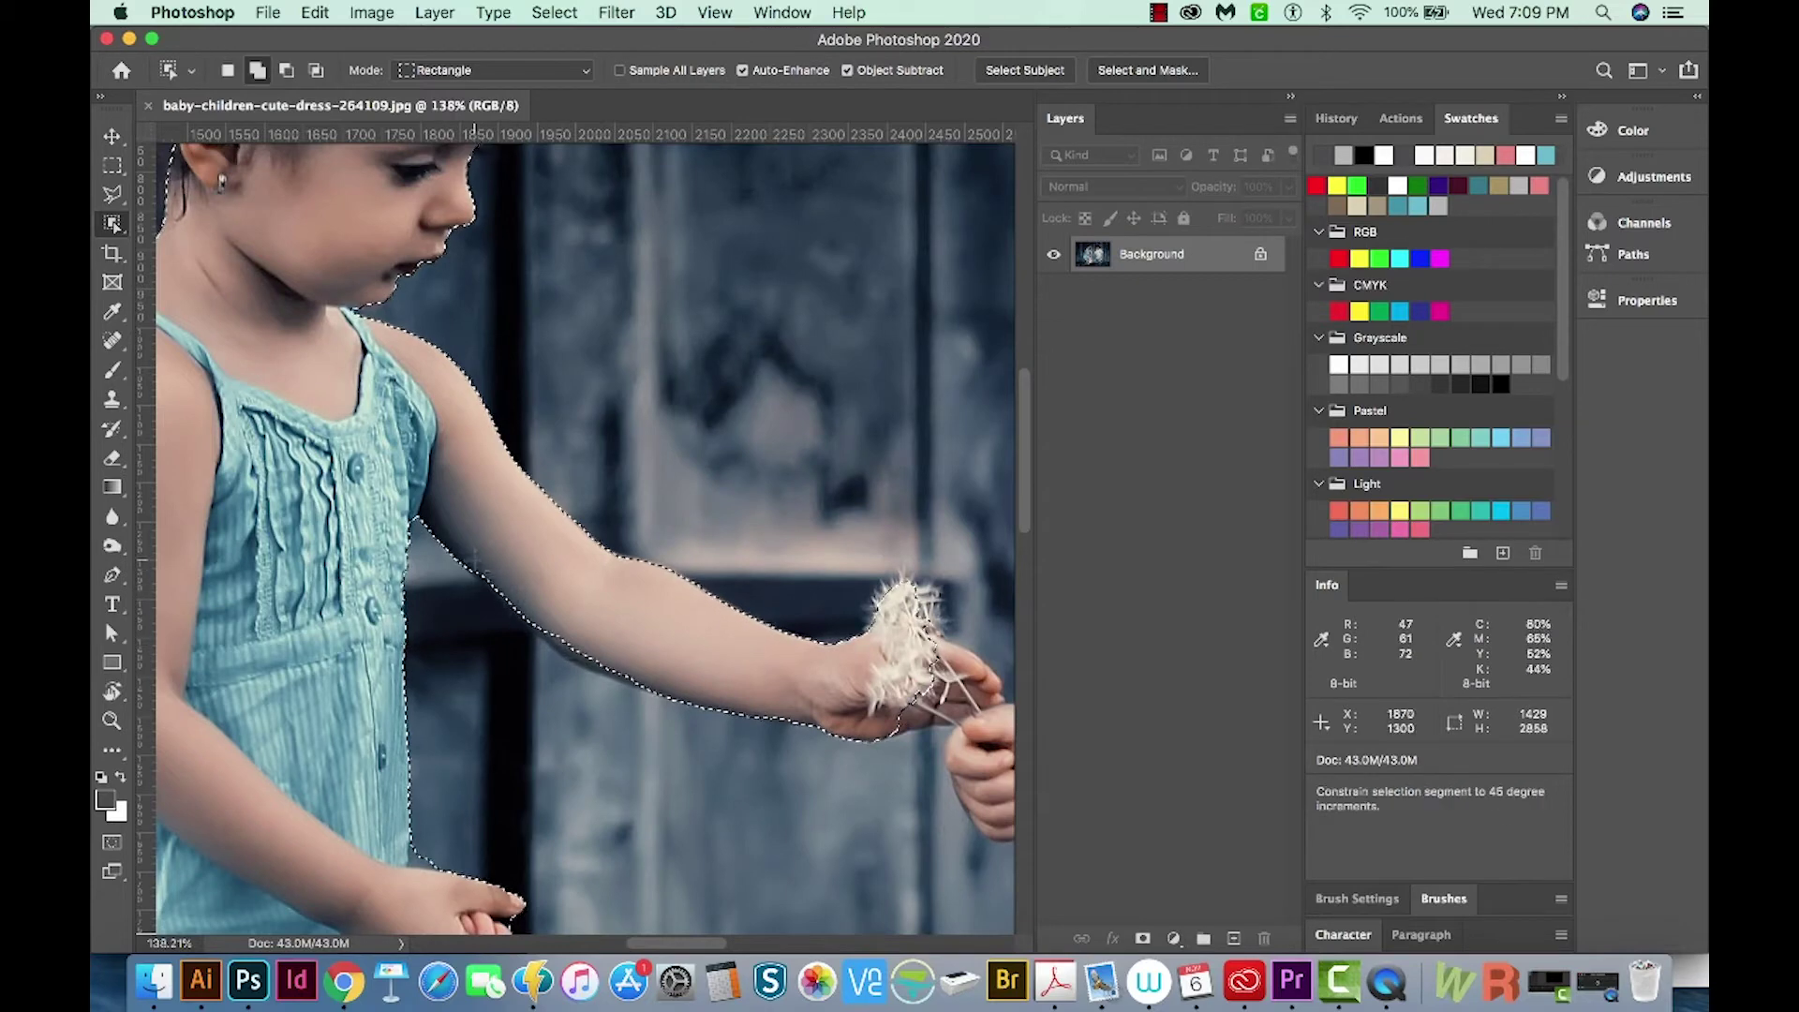
pyautogui.moveTo(478, 562); pyautogui.dragTo(661, 712)
pyautogui.scroll(10, 600, 281)
pyautogui.hscroll(-5, 599, 281)
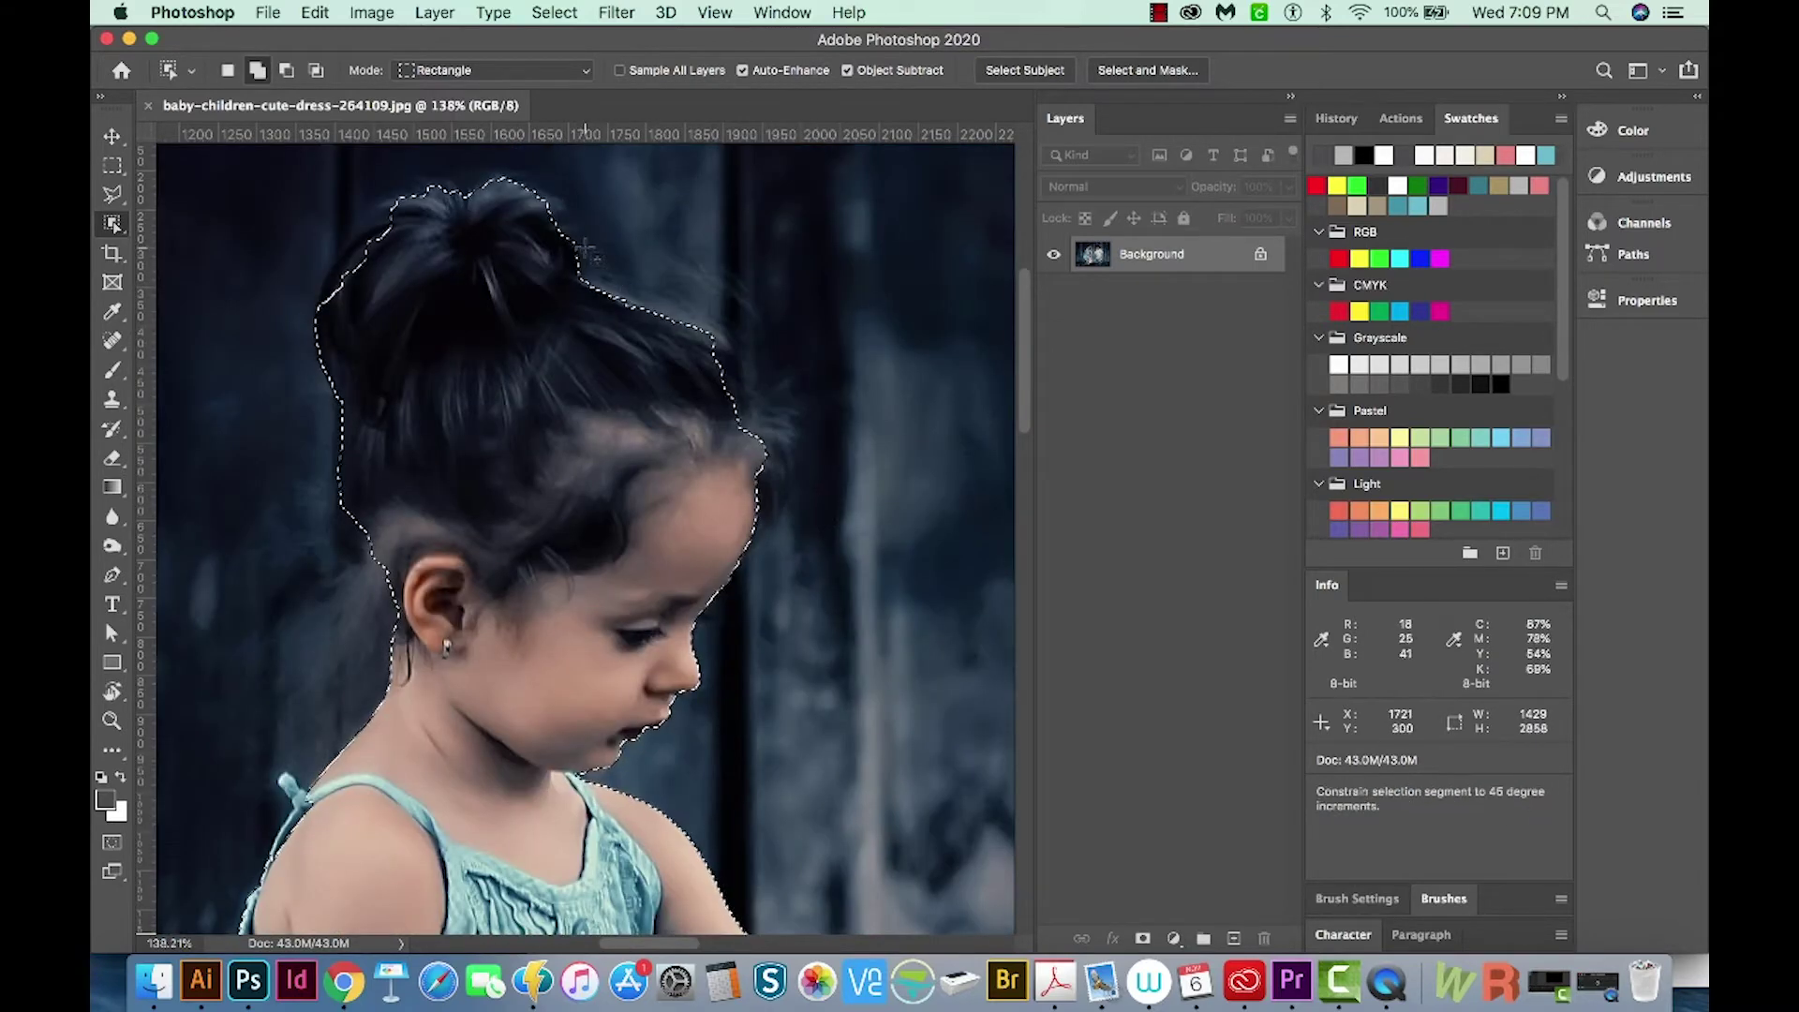
pyautogui.moveTo(586, 250); pyautogui.dragTo(818, 499)
pyautogui.scroll(-5, 375, 525)
pyautogui.hscroll(-3, 375, 524)
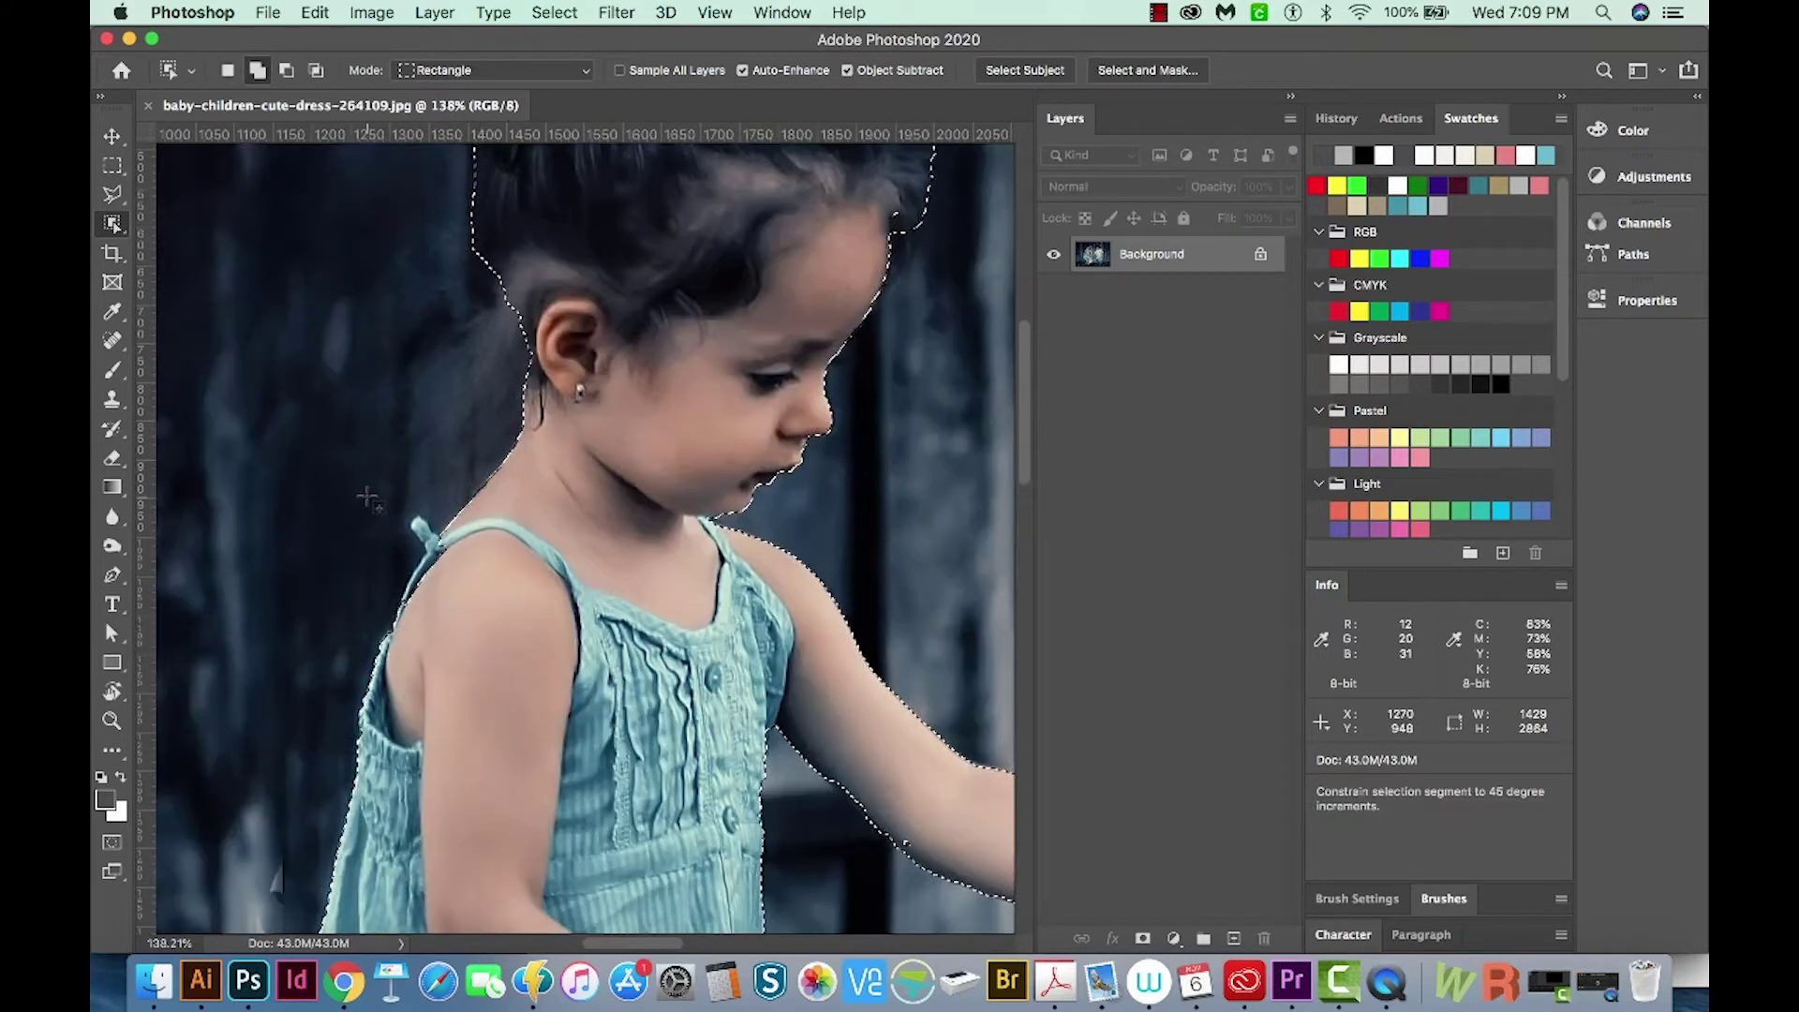
pyautogui.moveTo(368, 494); pyautogui.dragTo(510, 674)
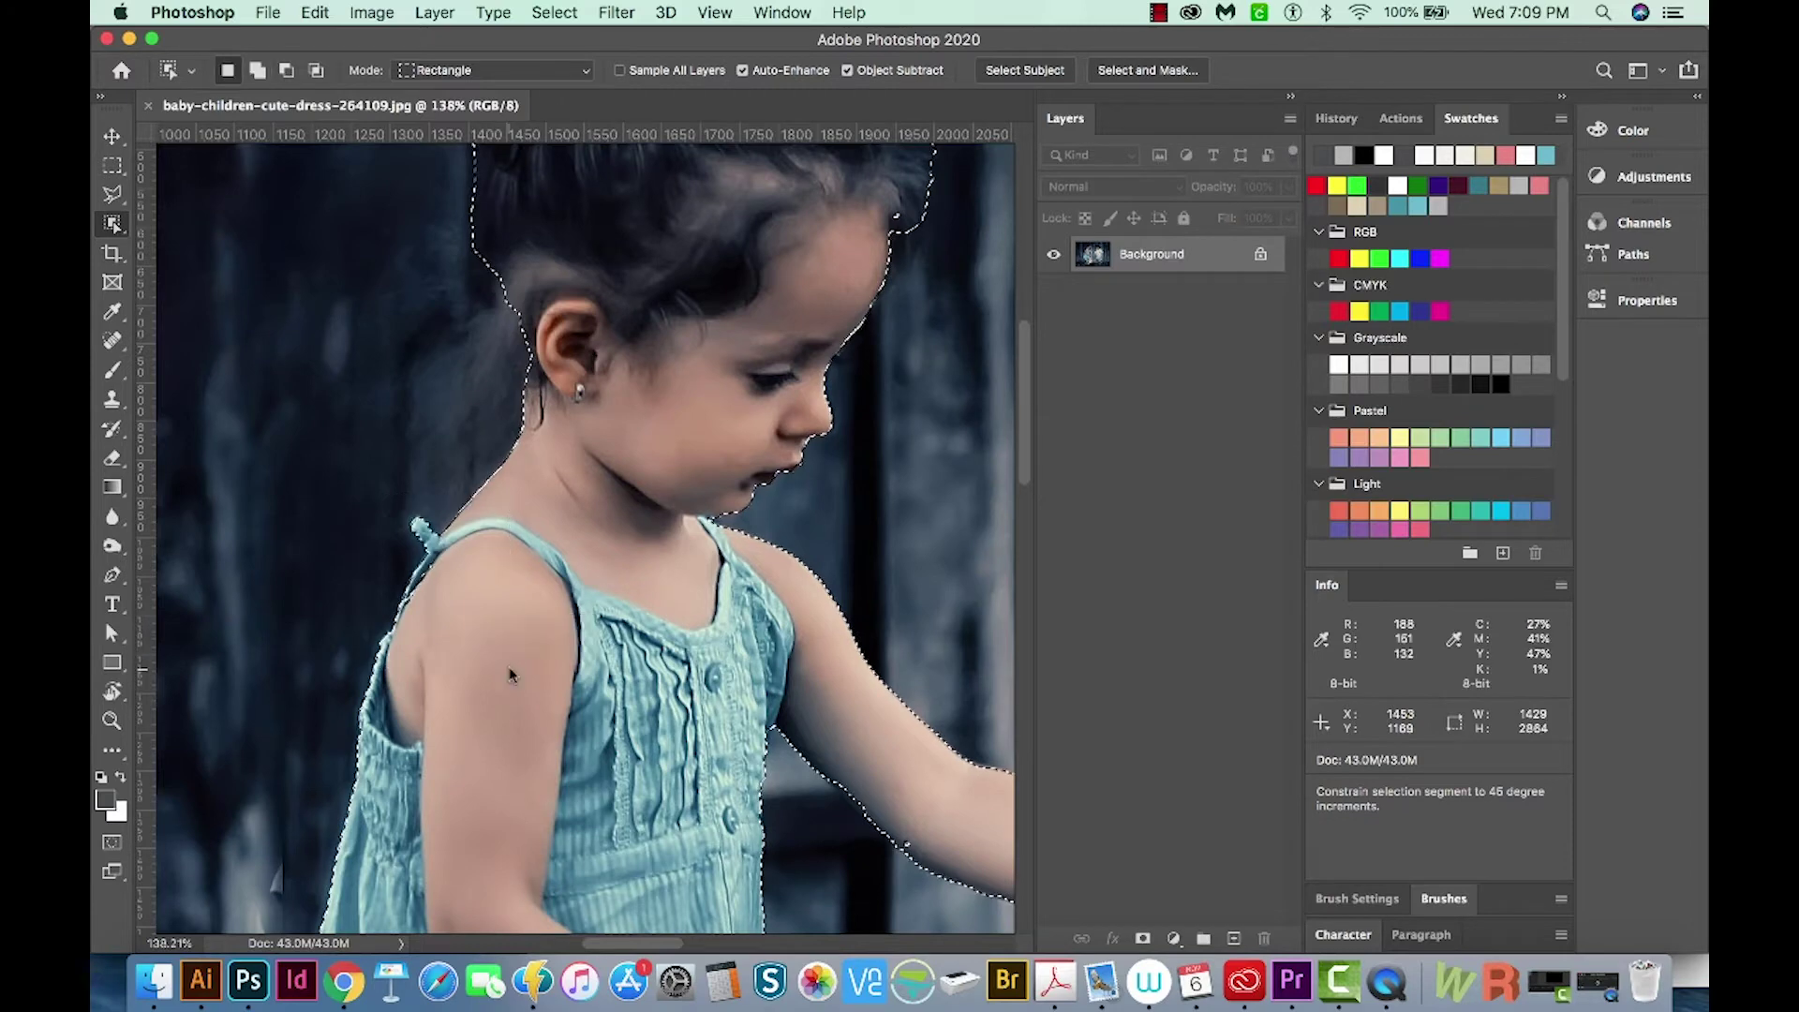
pyautogui.scroll(-5, 510, 675)
pyautogui.press('alt')
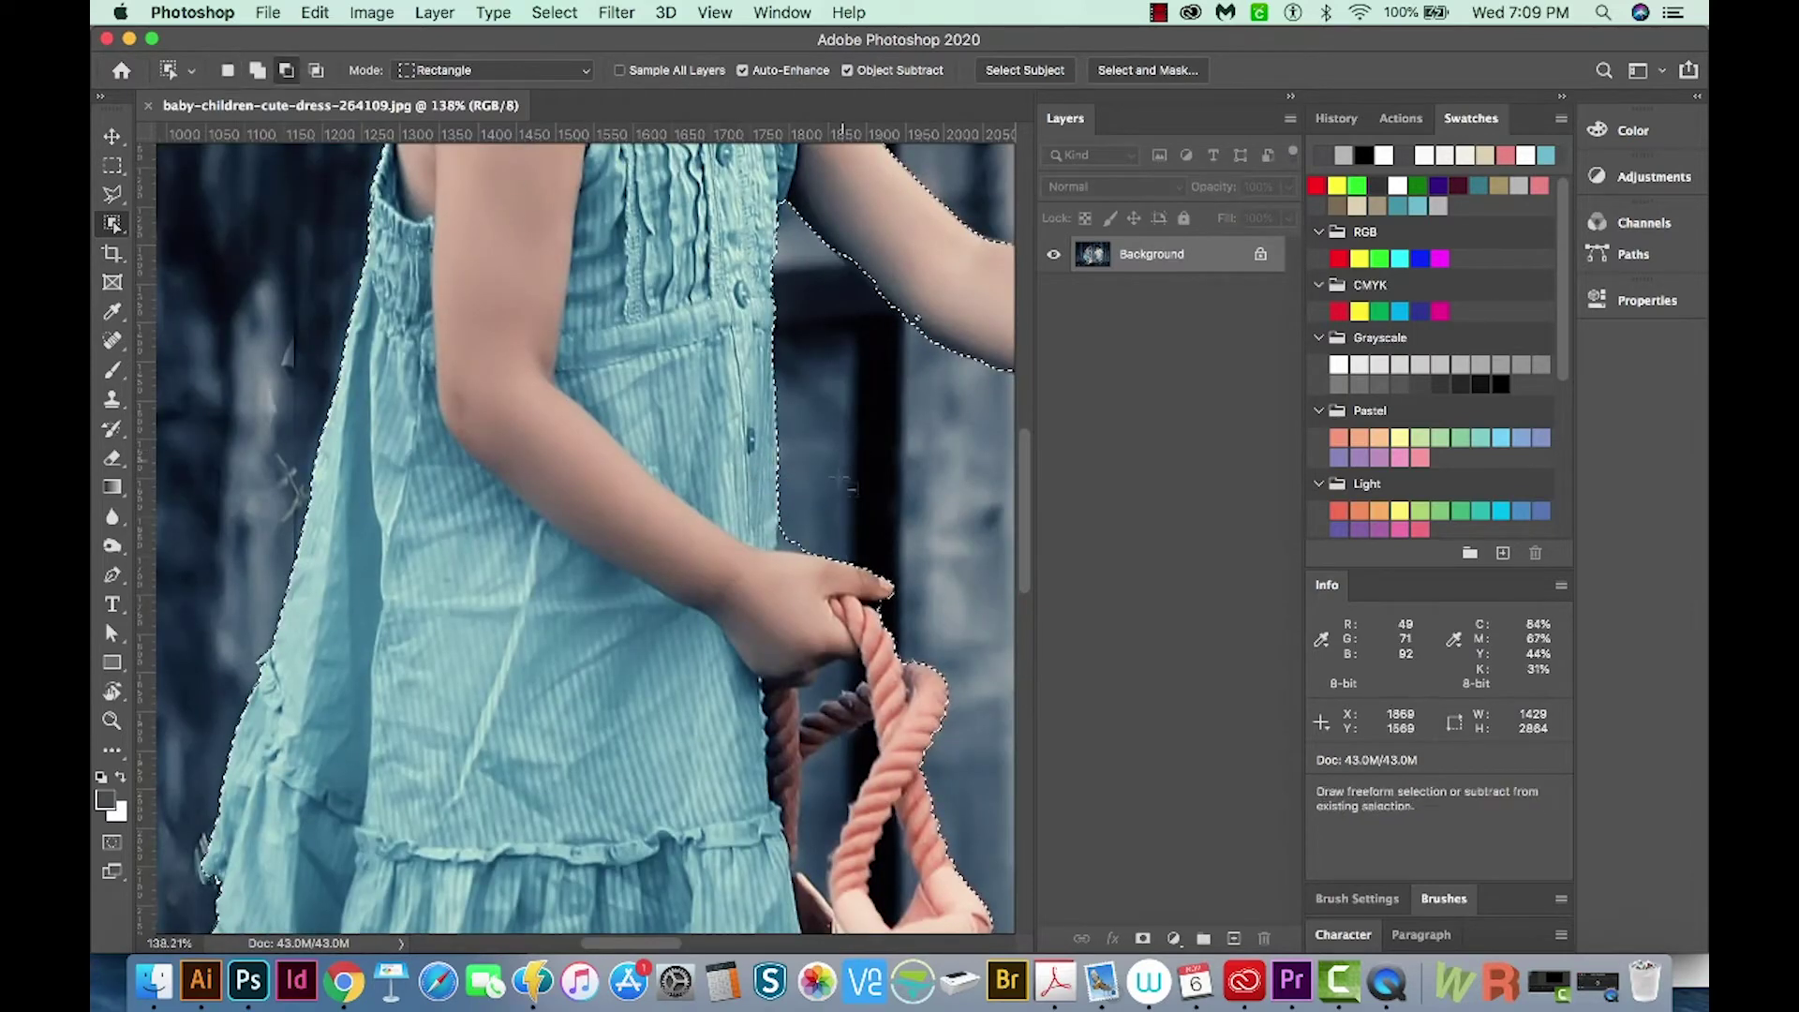
pyautogui.moveTo(837, 486); pyautogui.dragTo(770, 566)
pyautogui.press('super+minus')
pyautogui.press('super+minus')
pyautogui.press('super+minus')
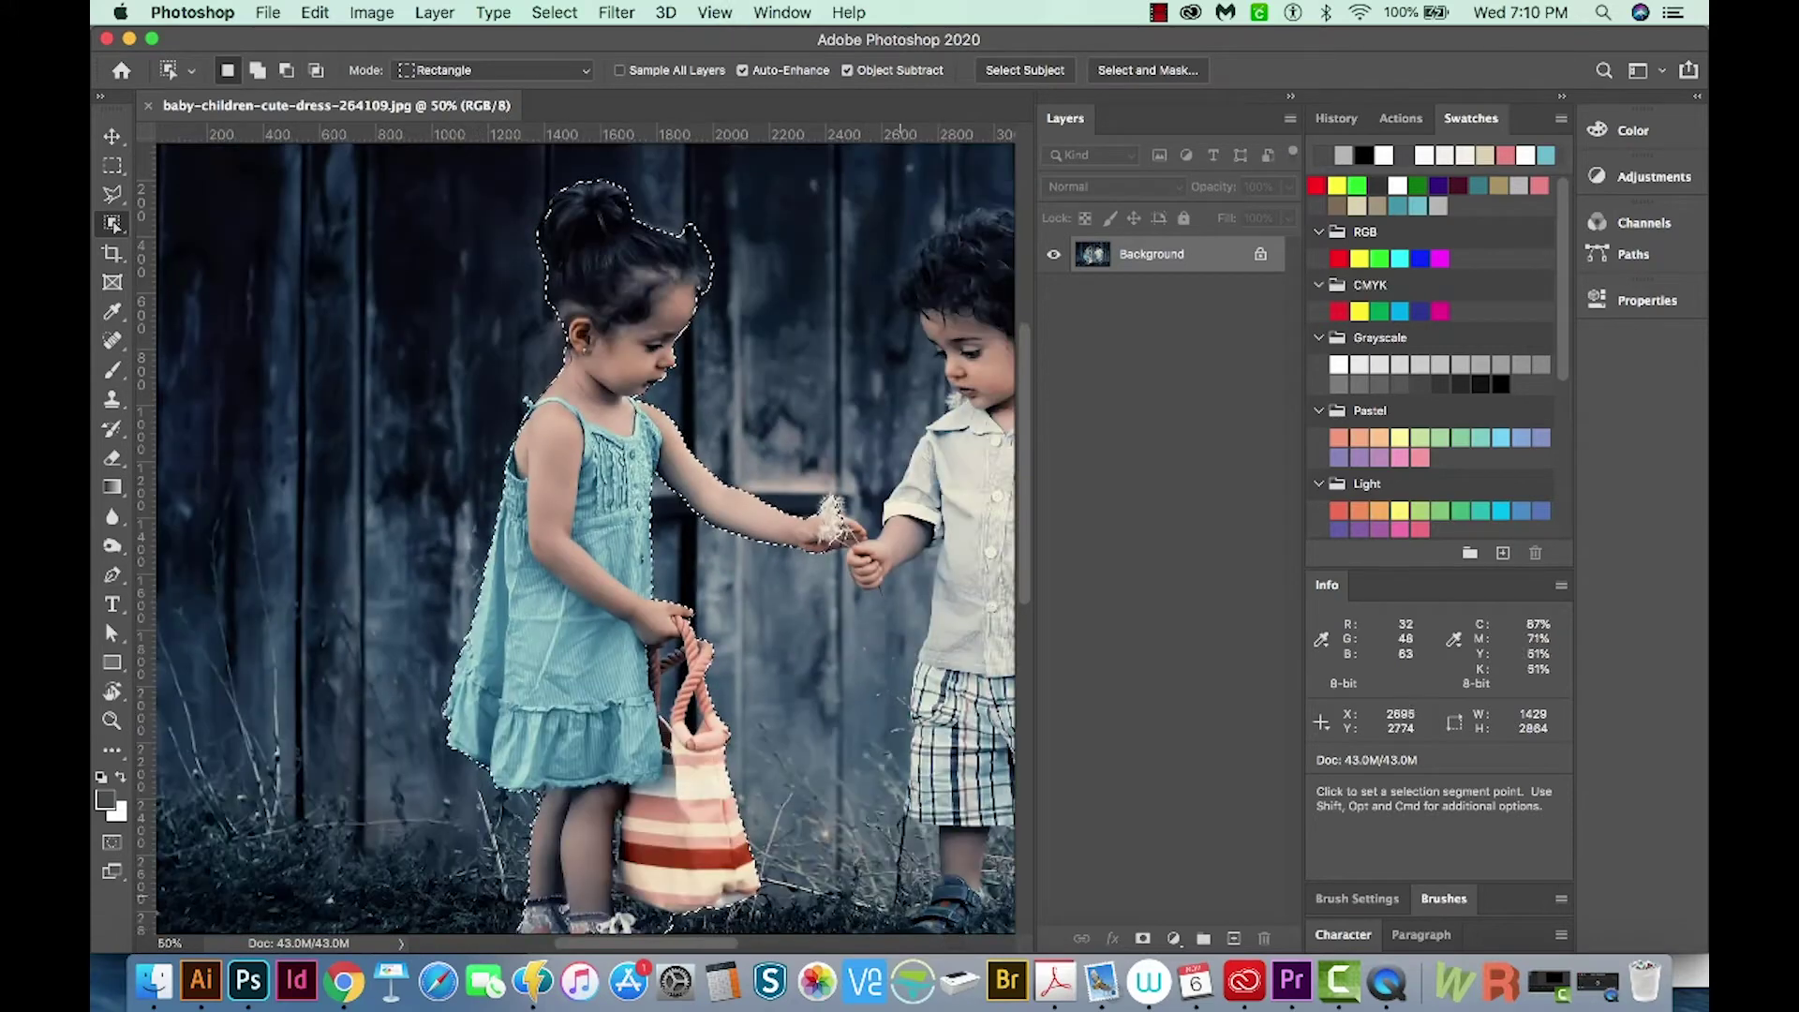
# Check the girl's selection as a red Quick Mask overlay, then return to the selection
pyautogui.scroll(2, 731, 722)
pyautogui.press('q')
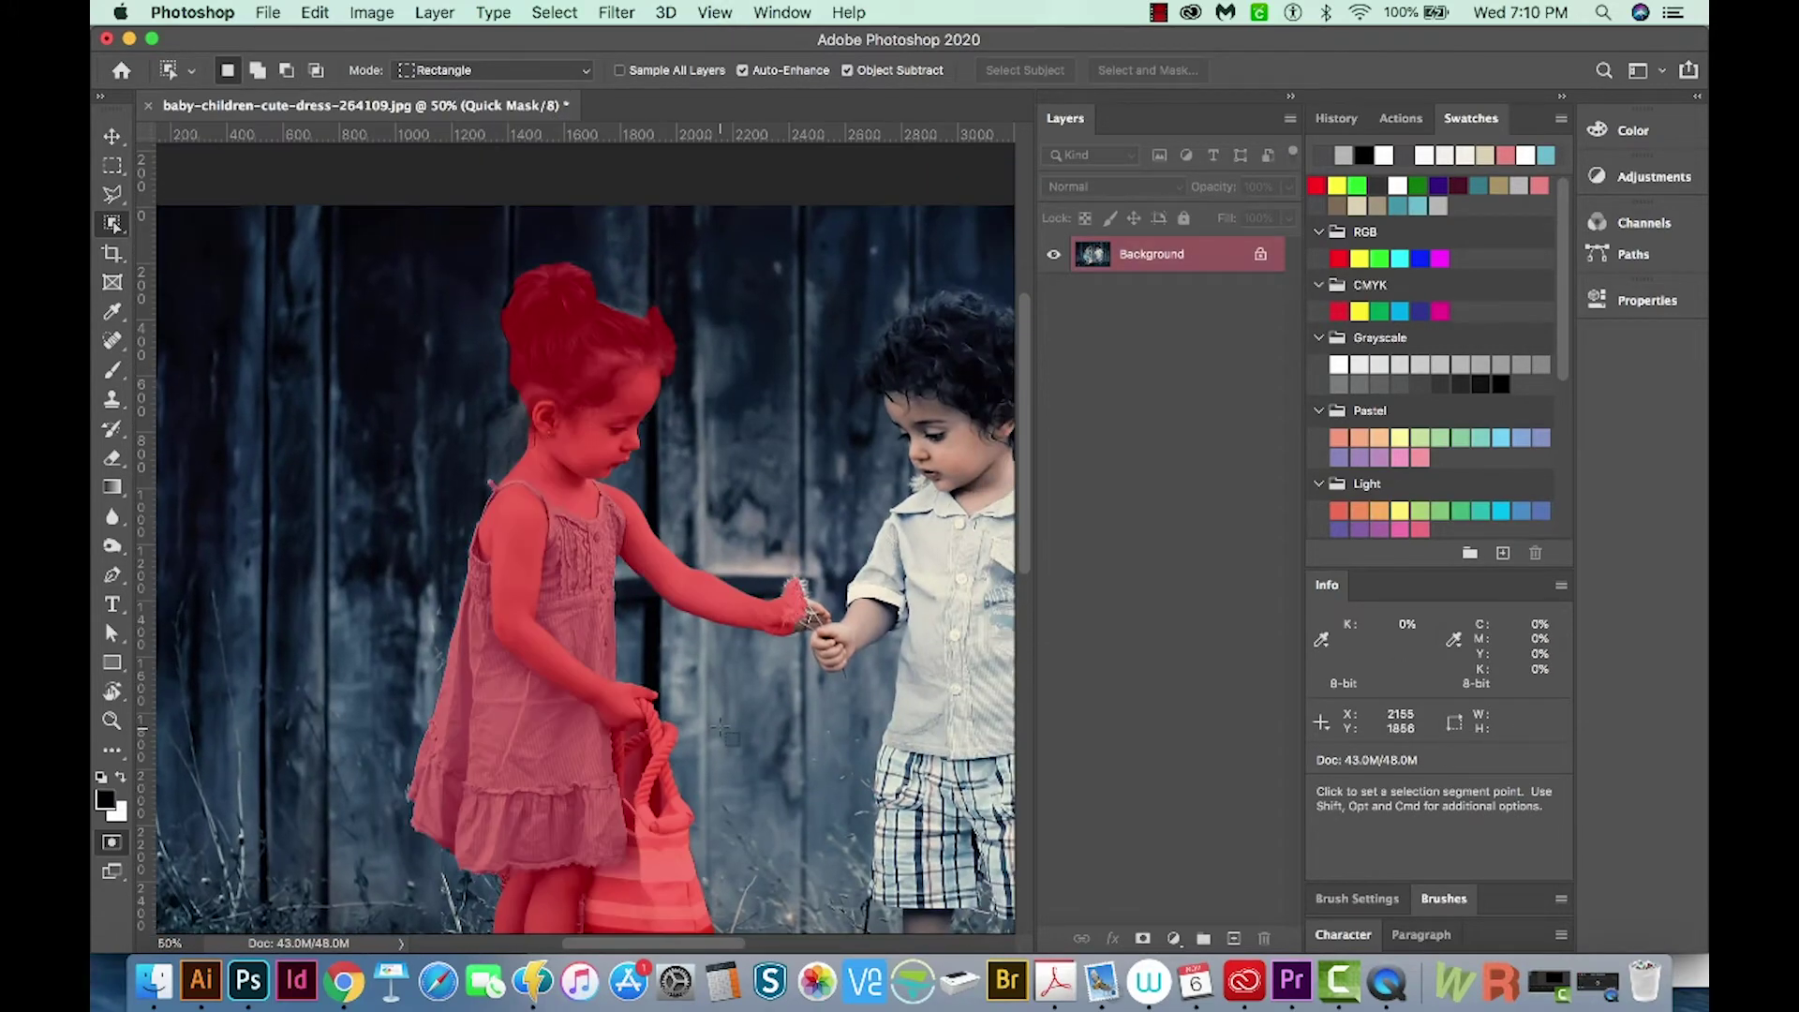
pyautogui.moveTo(704, 720)
pyautogui.mouseDown()
pyautogui.moveTo(702, 543)
pyautogui.moveTo(695, 591)
pyautogui.mouseUp()
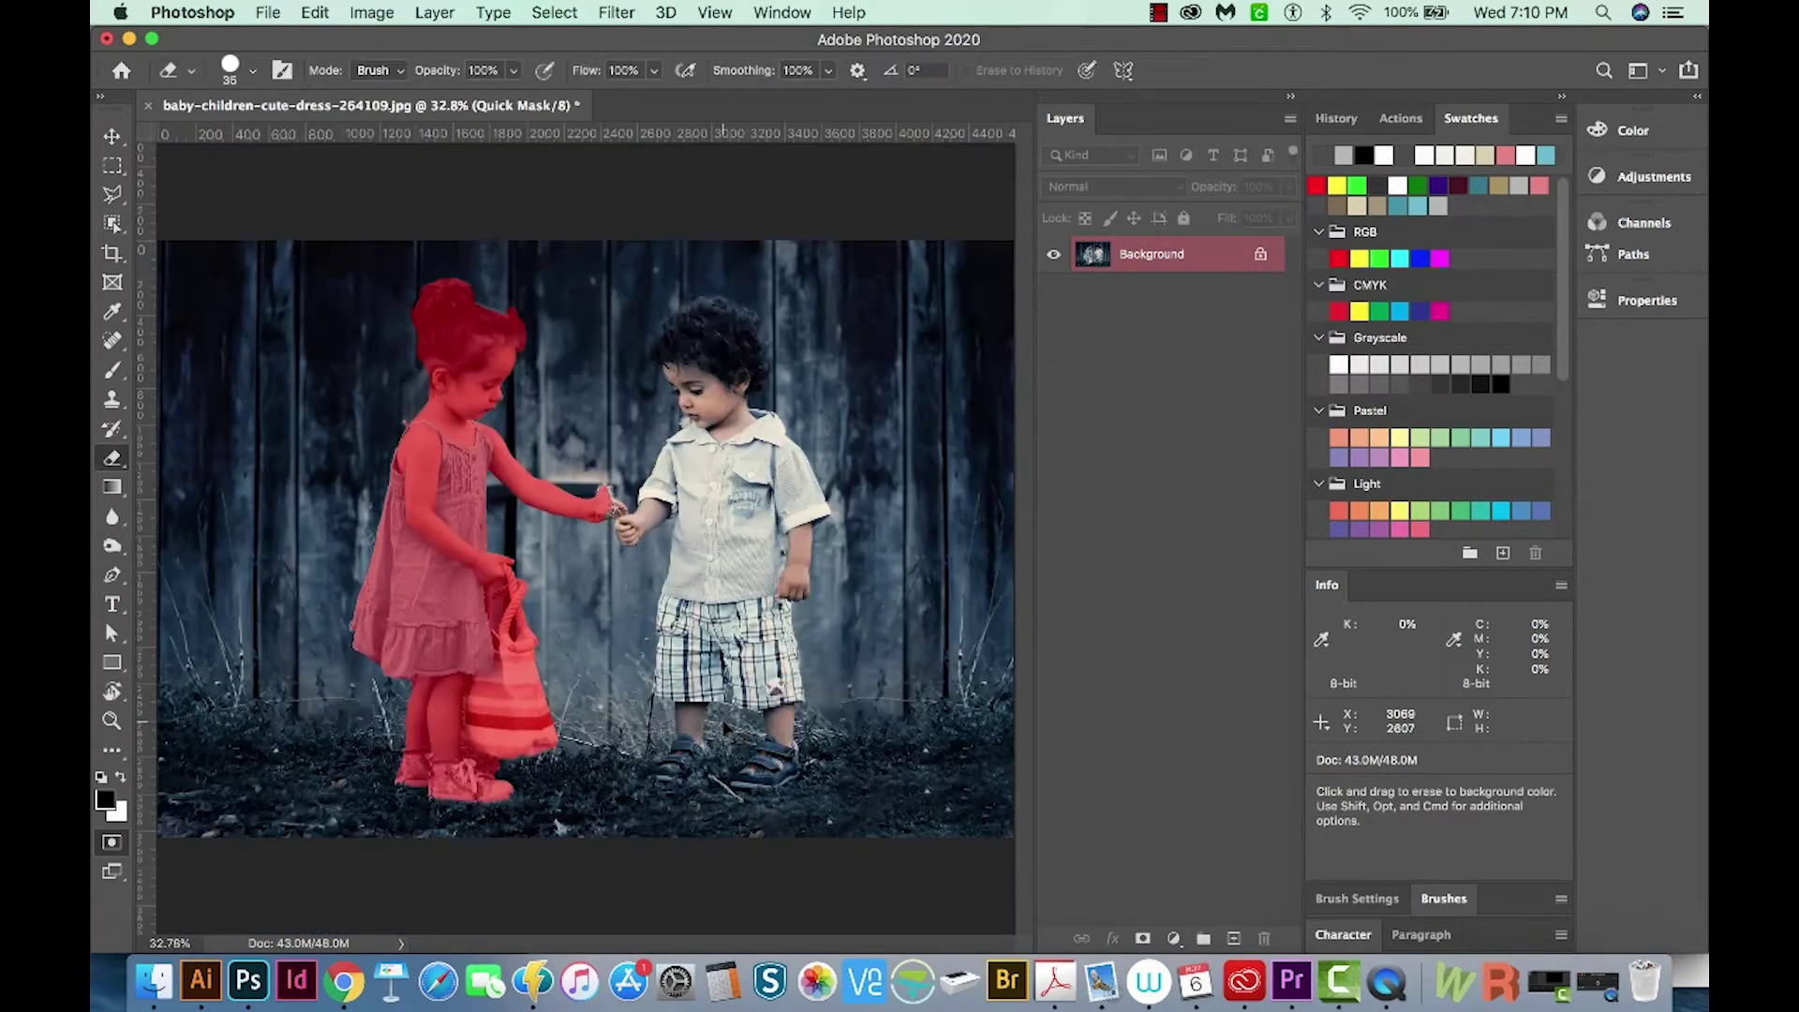
pyautogui.press('q')
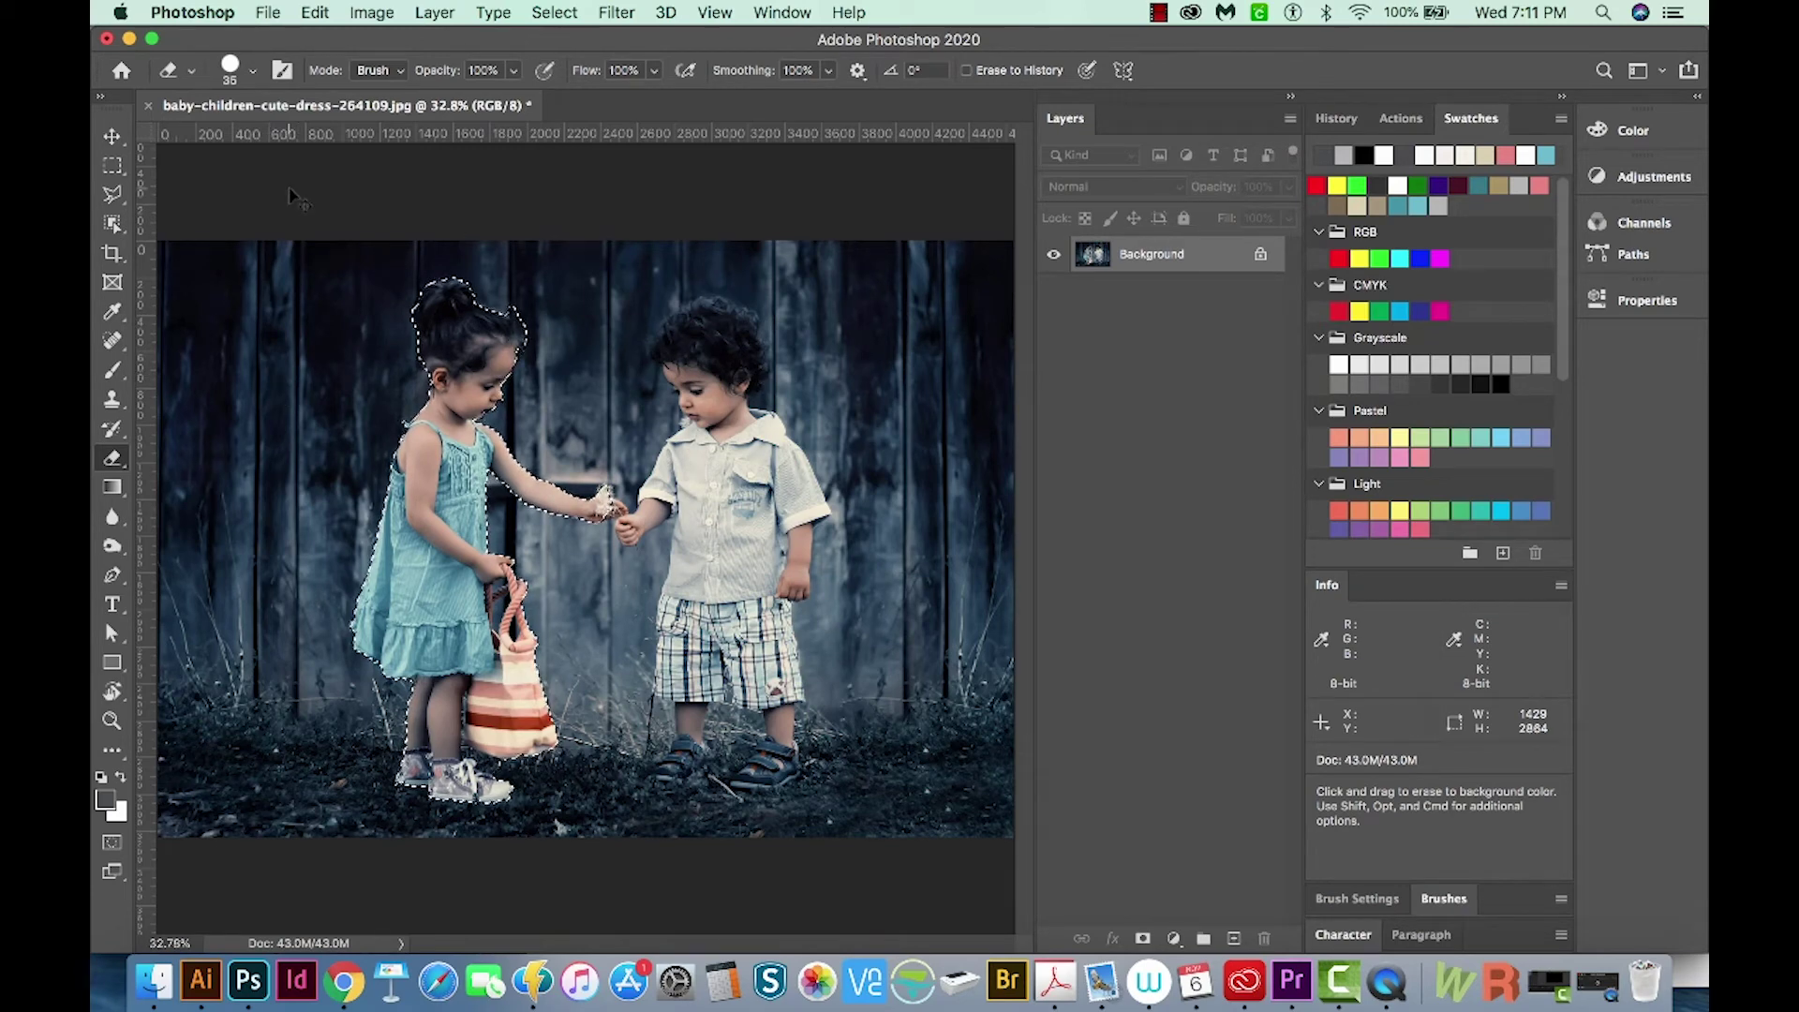
# Add a Reveal Selection layer mask to Layer 0 from the girl's selection
pyautogui.click(436, 12)
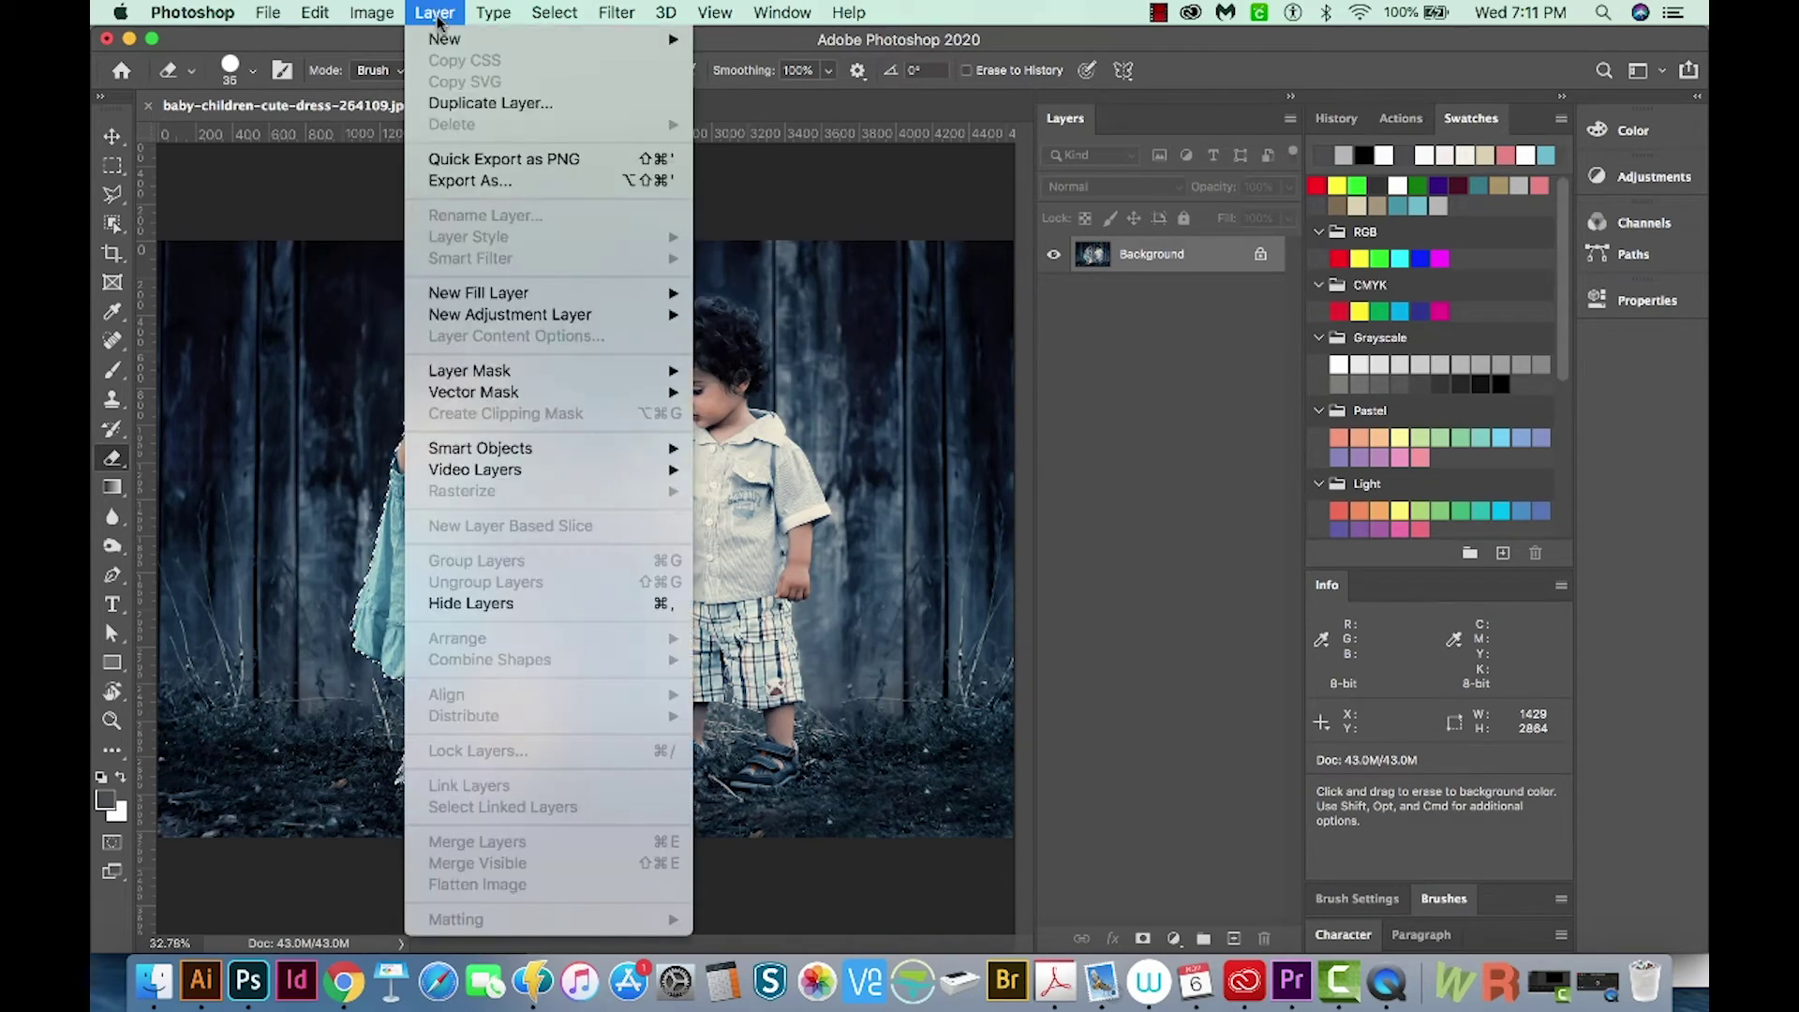
pyautogui.moveTo(530, 380)
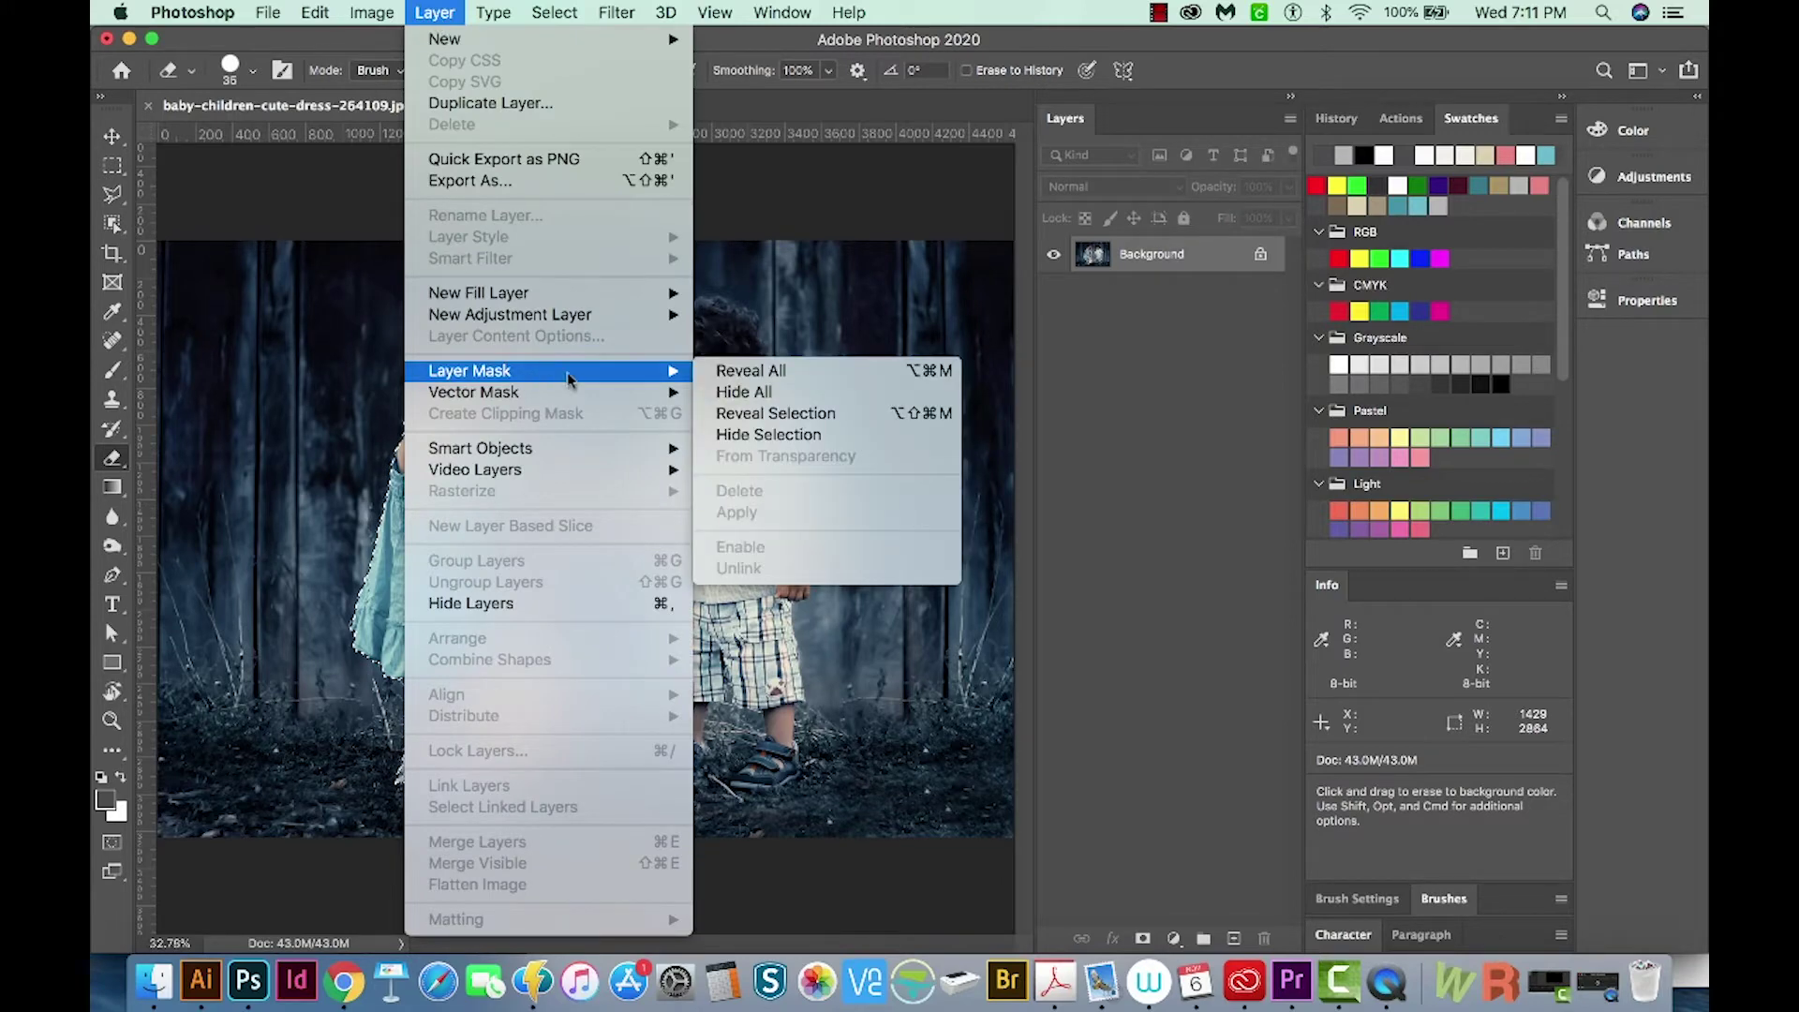
pyautogui.click(759, 415)
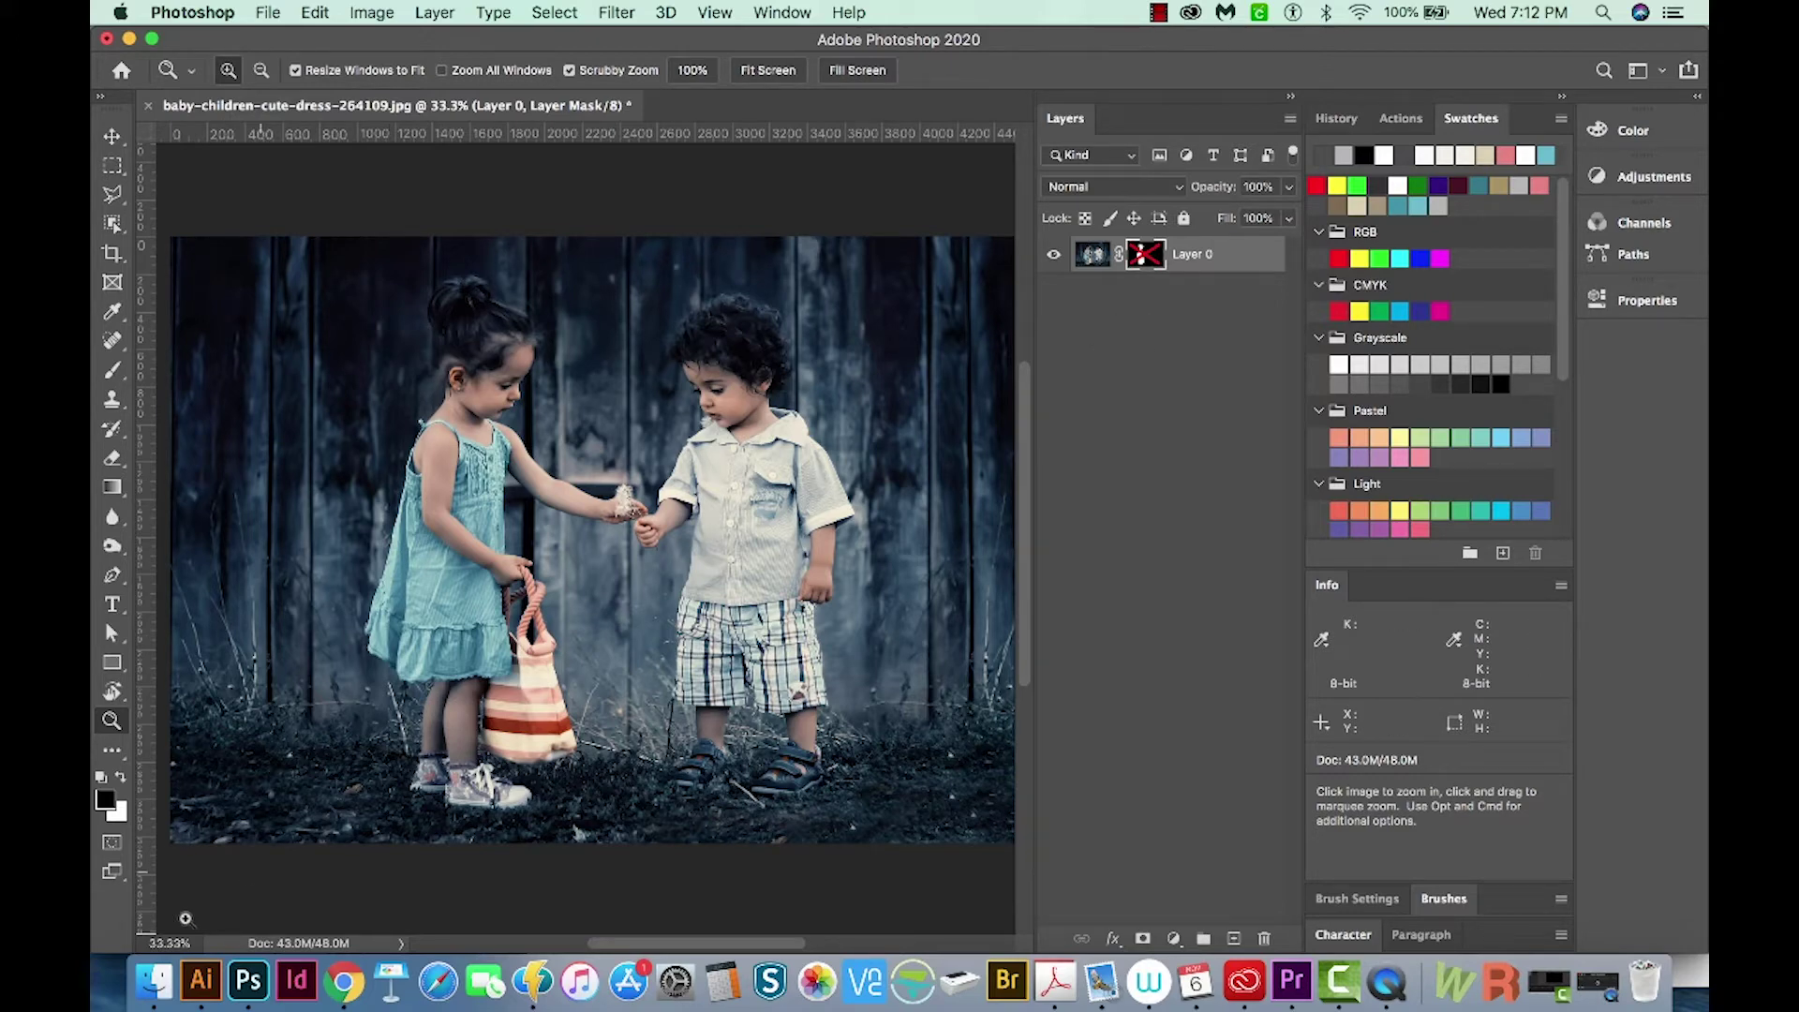
pyautogui.click(154, 981)
# Open woman-wearing-white-dress-shirt-and-blue-pants-936313.jpg and set Object Selection to Lasso mode
pyautogui.moveTo(594, 199); pyautogui.dragTo(249, 981)
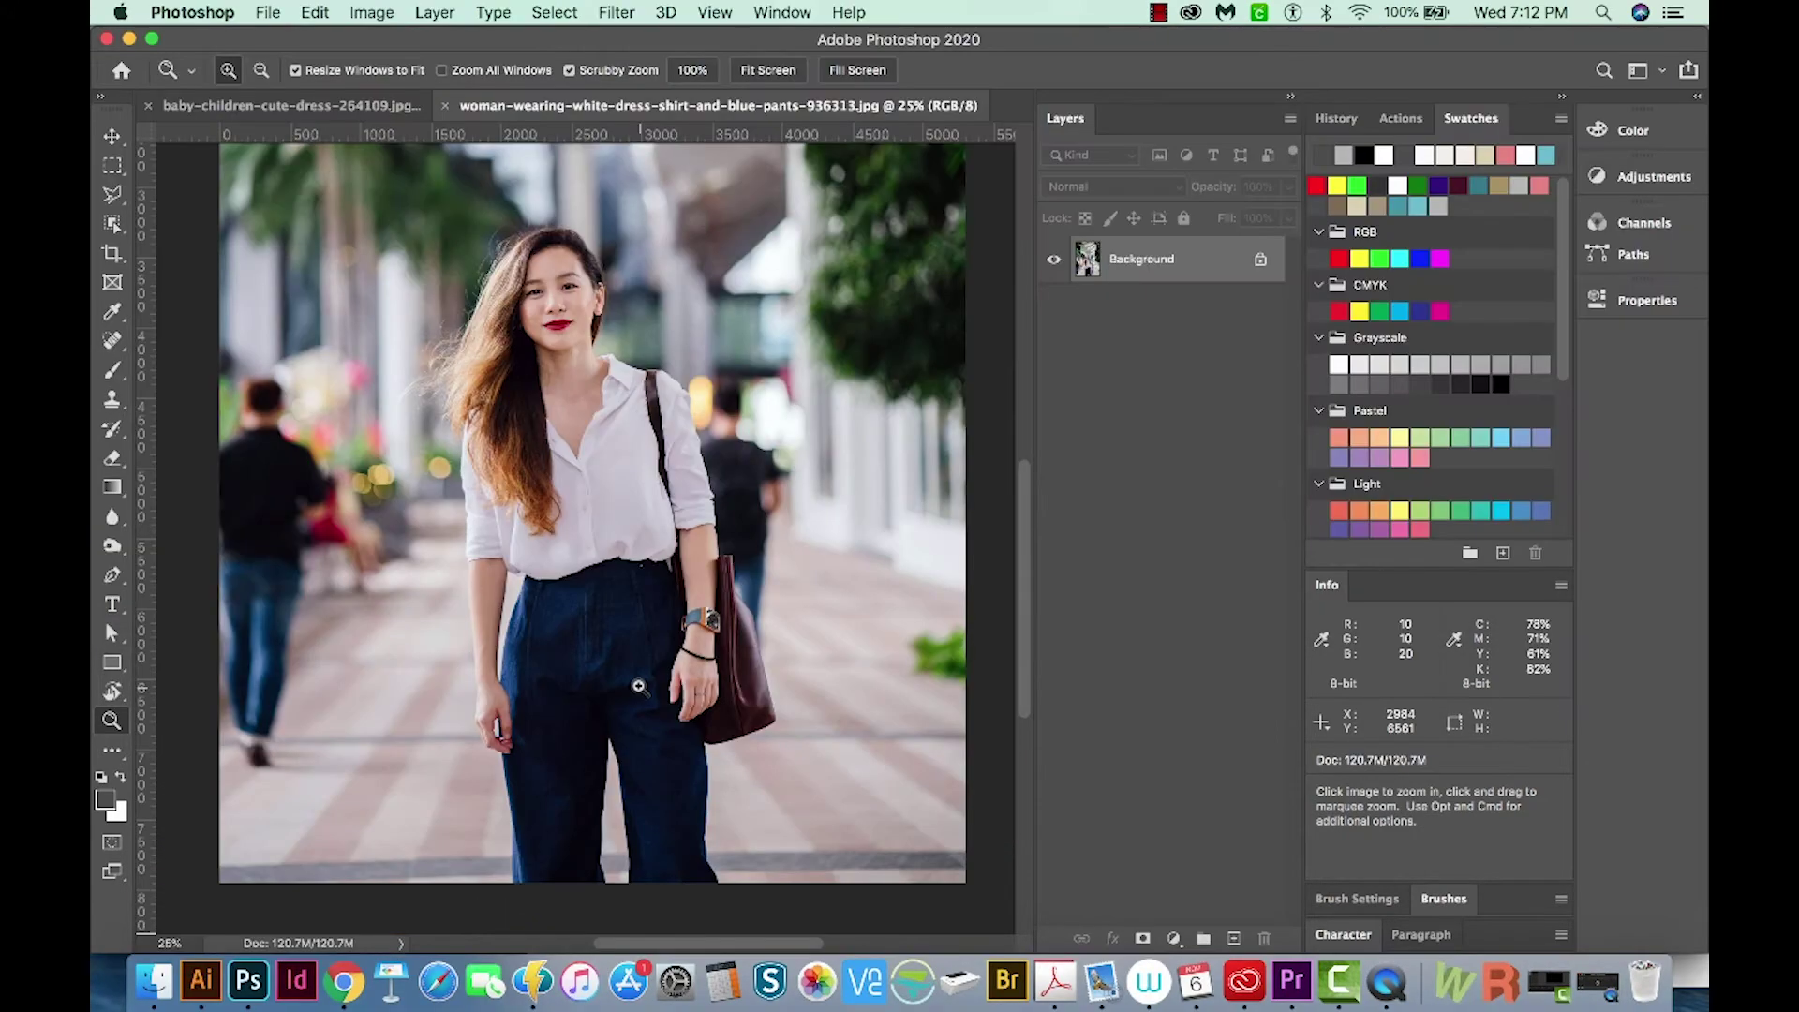
pyautogui.press('w')
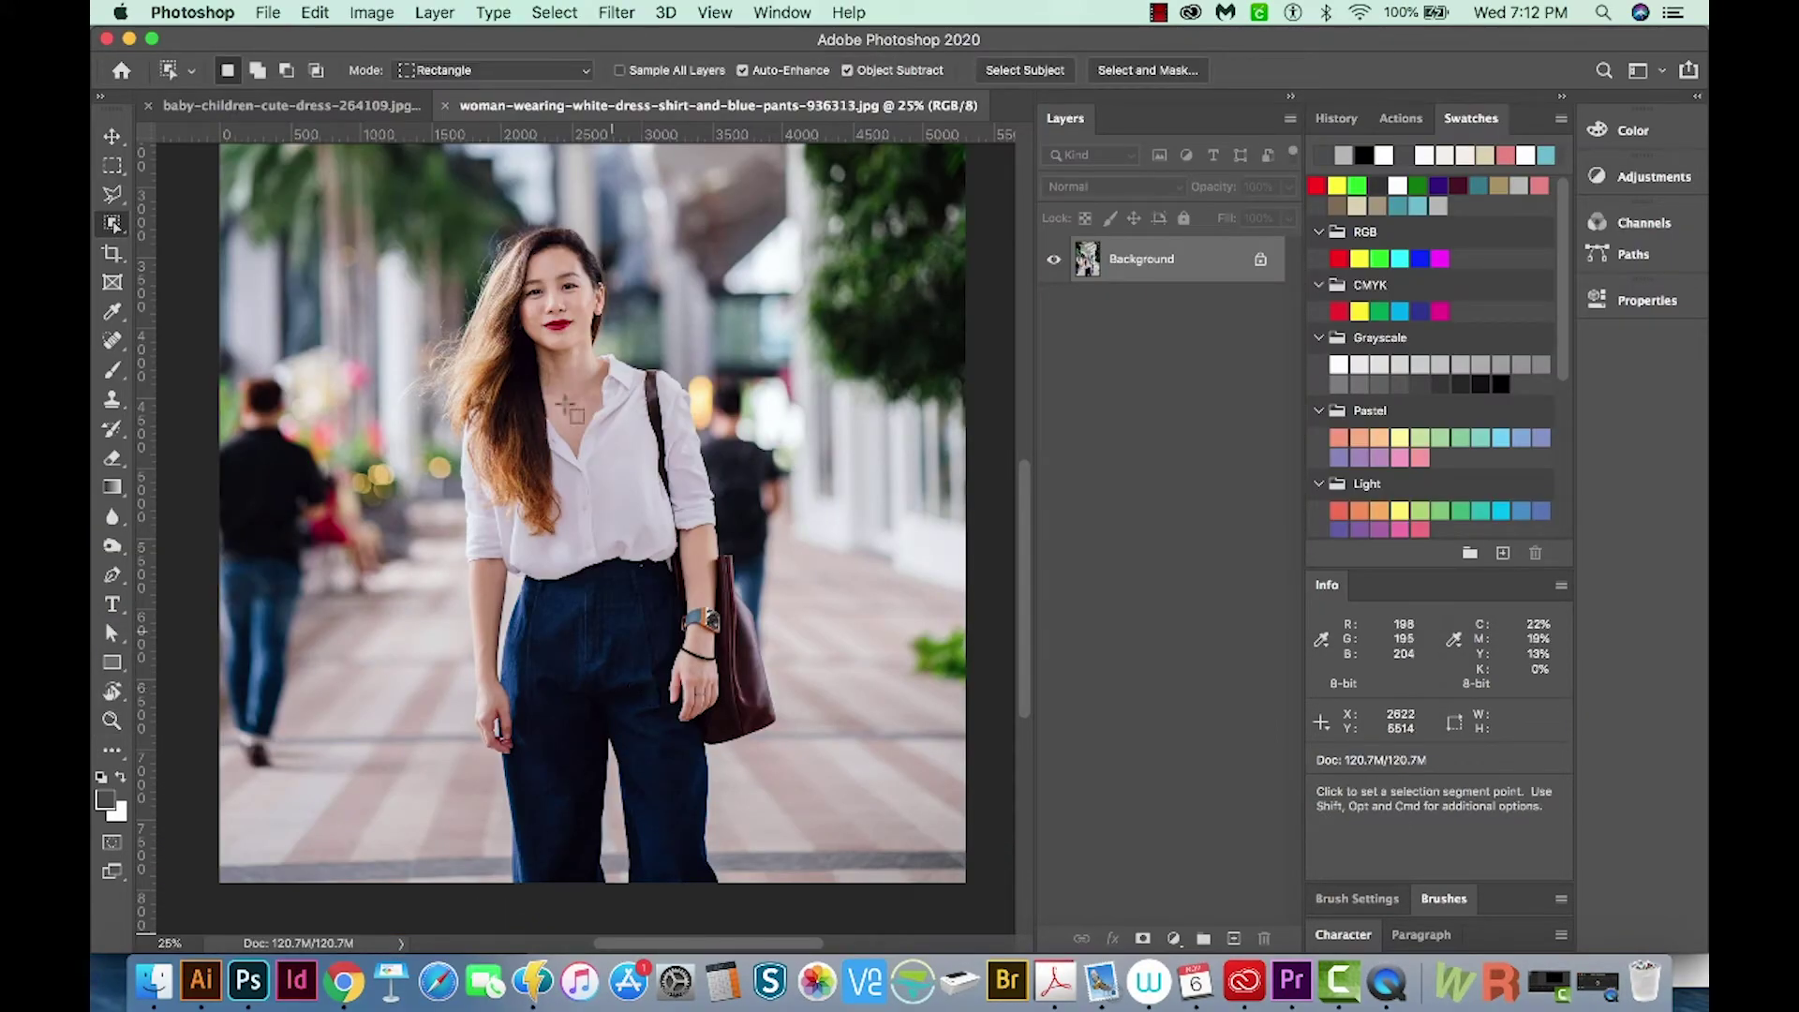
pyautogui.click(517, 75)
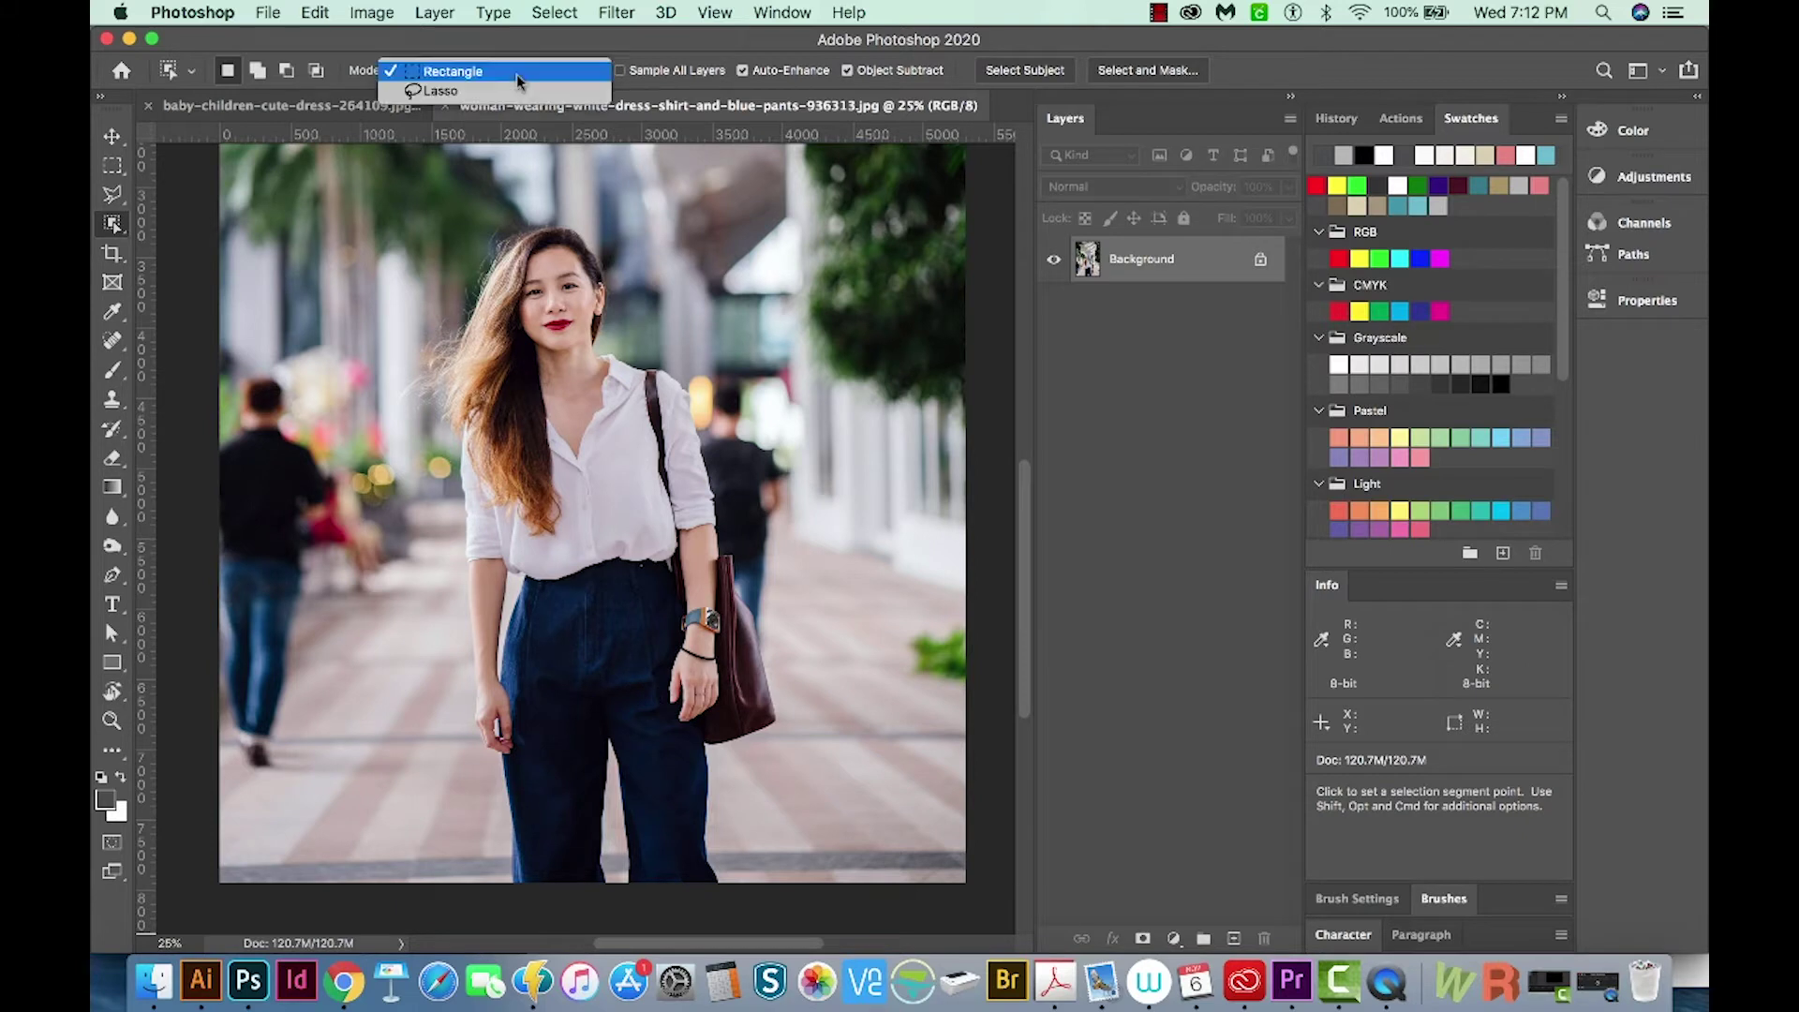
pyautogui.click(507, 92)
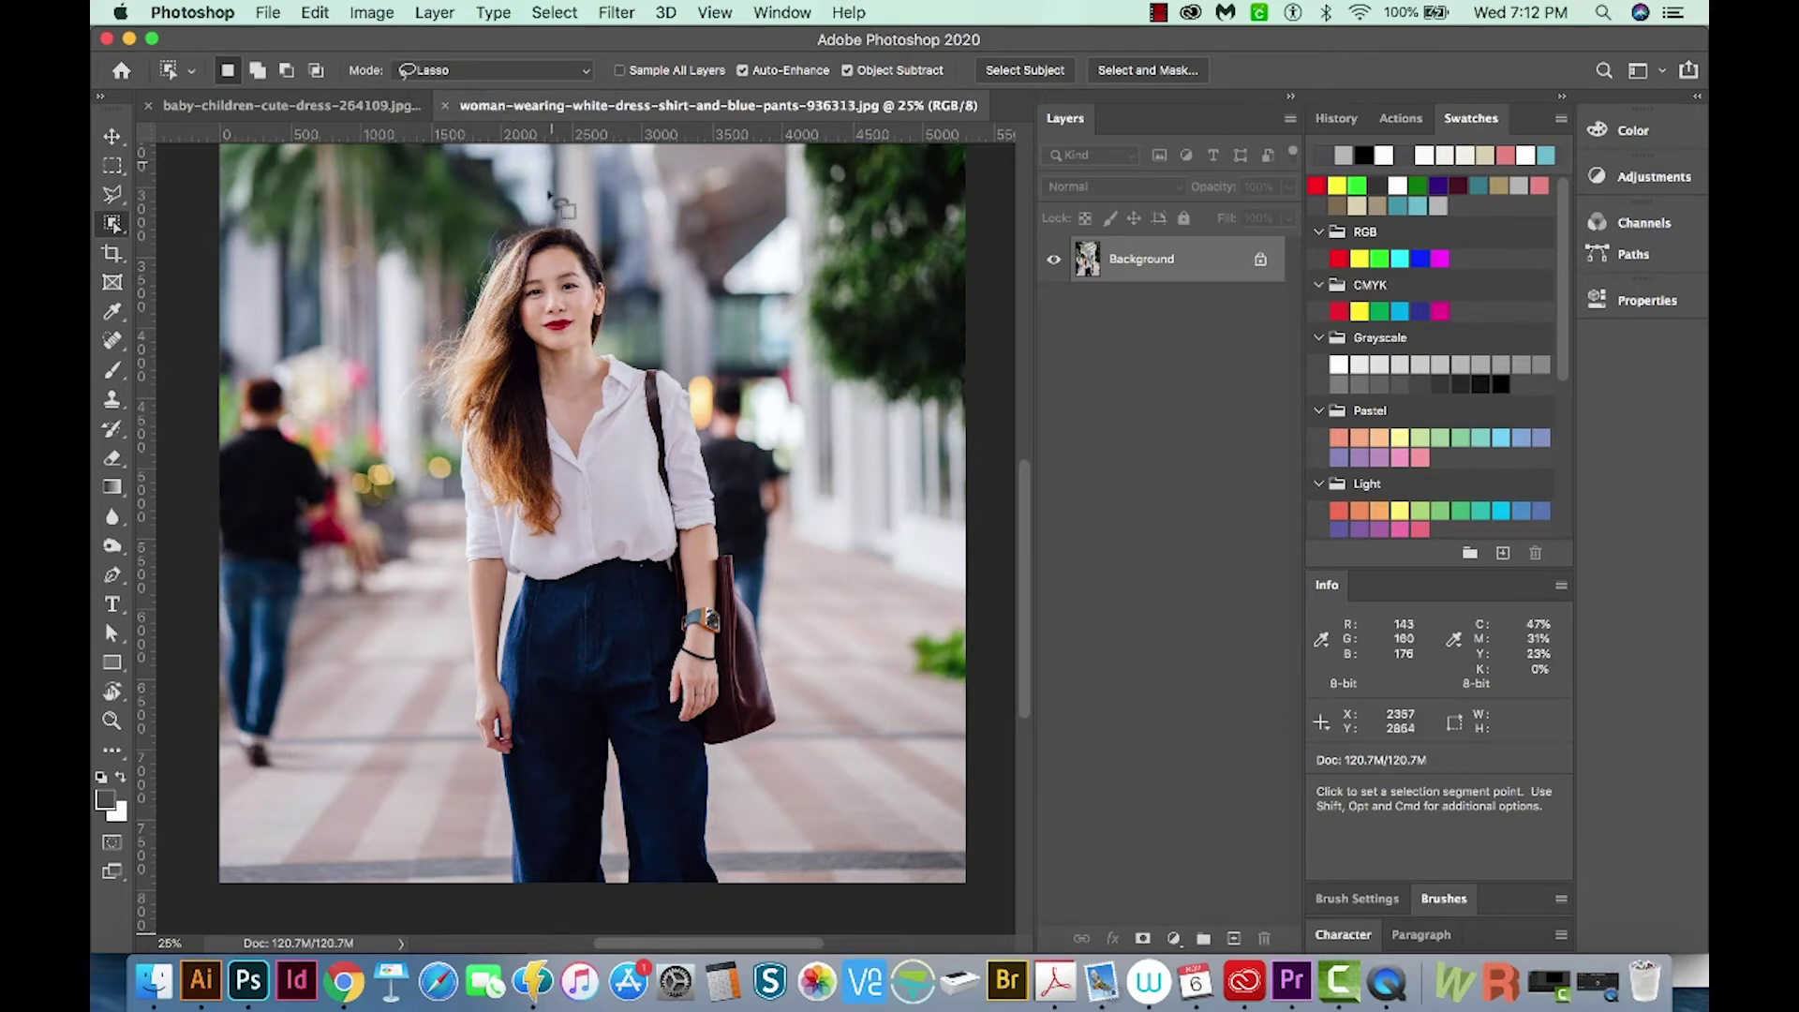
# Loop a lasso outline around the woman and her shoulder bag to select her
pyautogui.moveTo(548, 220)
pyautogui.mouseDown()
pyautogui.moveTo(406, 399)
pyautogui.moveTo(456, 429)
pyautogui.moveTo(463, 721)
pyautogui.moveTo(498, 802)
pyautogui.moveTo(494, 902)
pyautogui.moveTo(607, 914)
pyautogui.mouseUp()
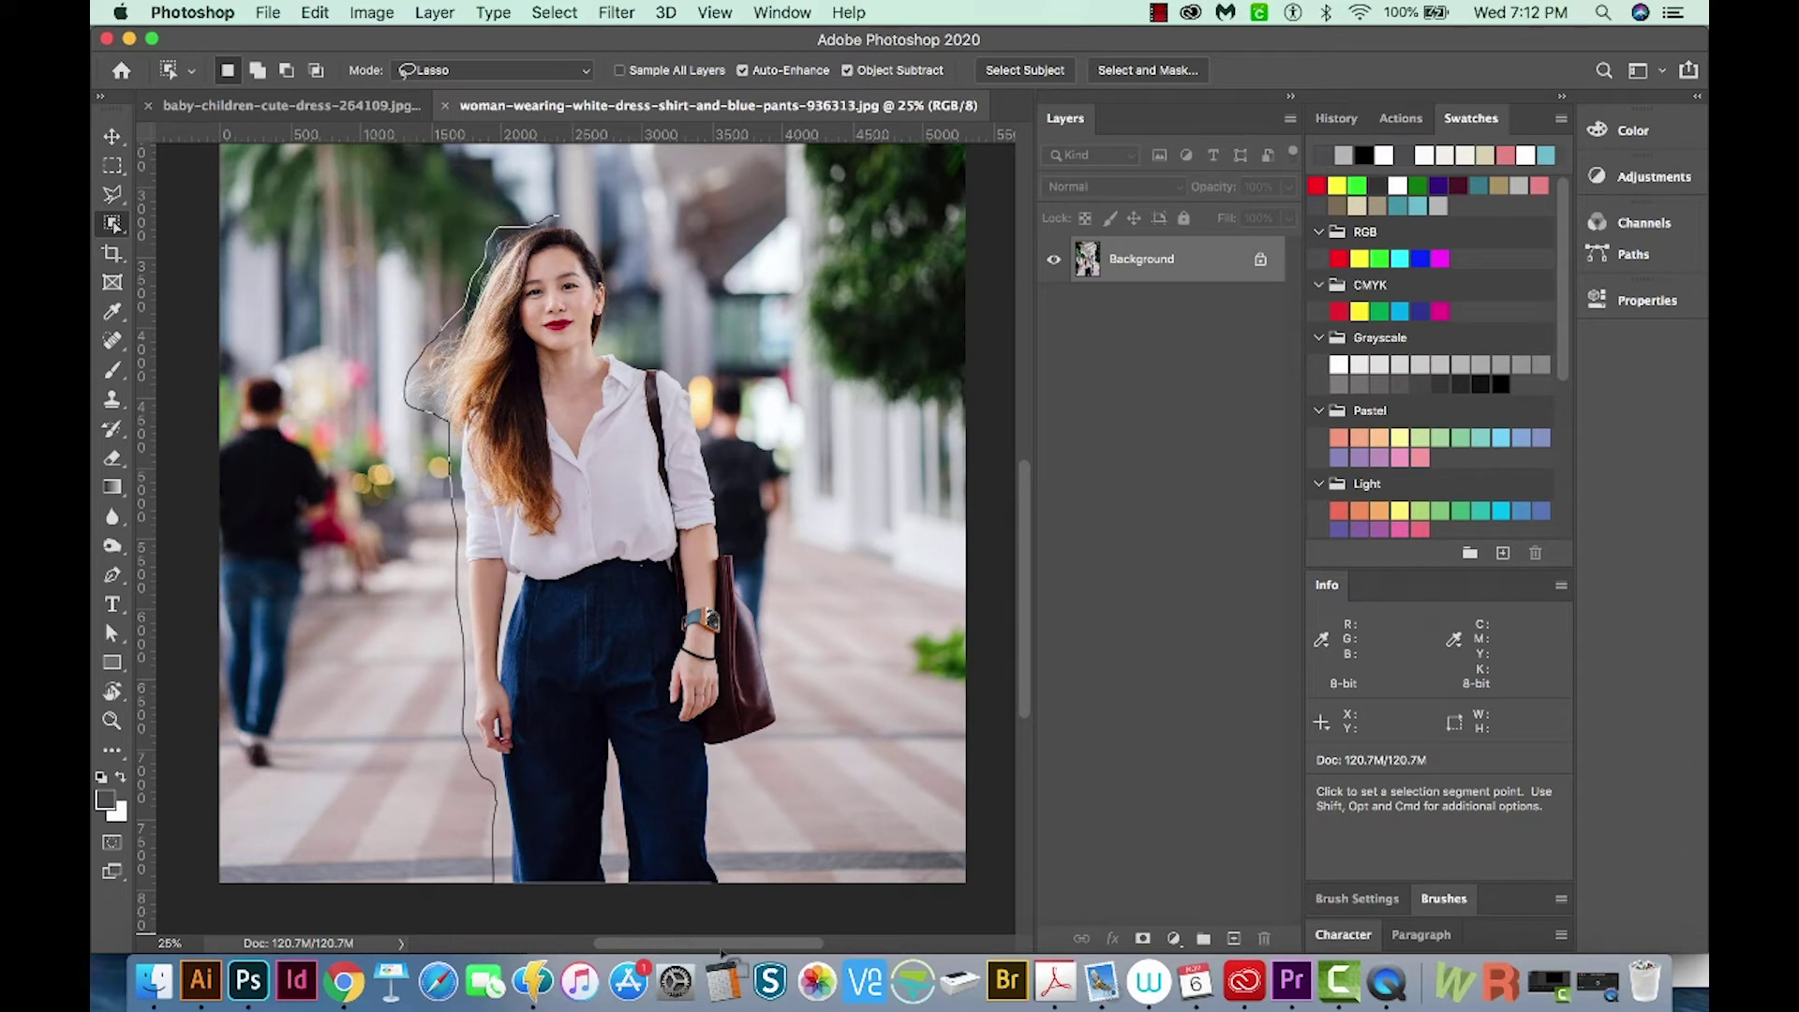
pyautogui.moveTo(727, 853); pyautogui.dragTo(726, 755)
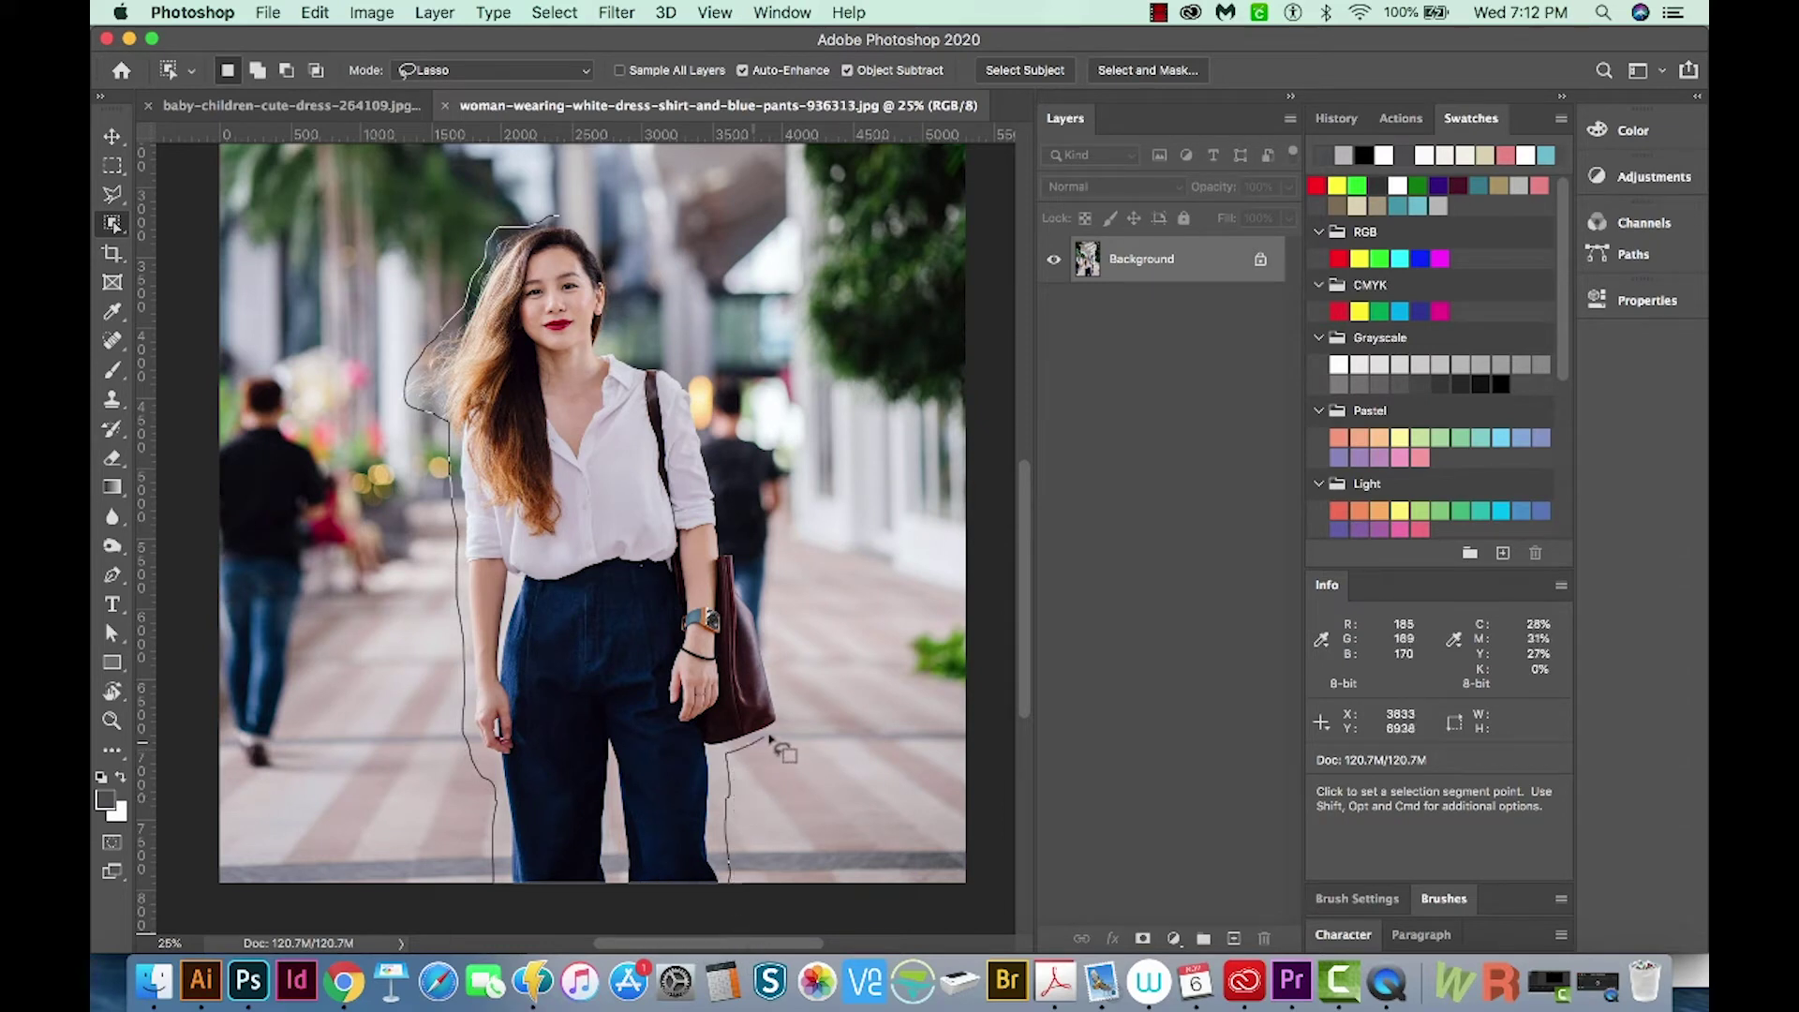
pyautogui.moveTo(770, 740)
pyautogui.mouseDown()
pyautogui.moveTo(701, 410)
pyautogui.moveTo(615, 317)
pyautogui.moveTo(597, 240)
pyautogui.mouseUp()
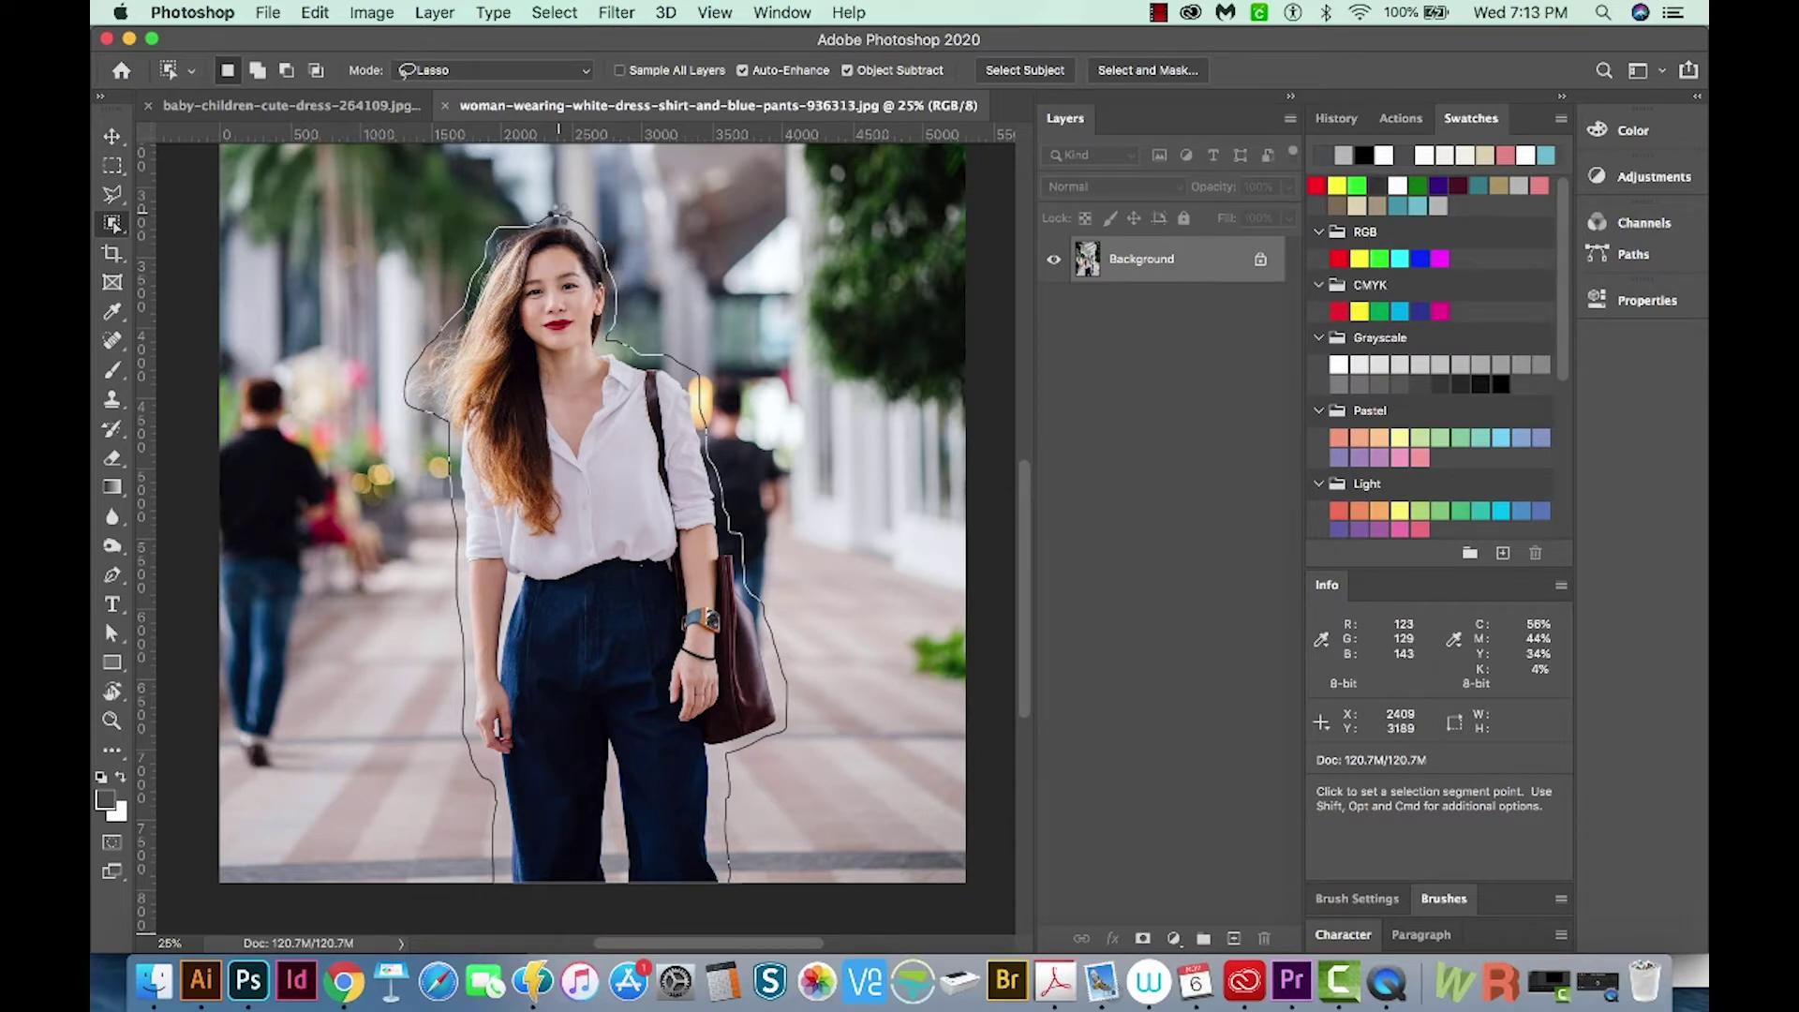
pyautogui.moveTo(560, 212); pyautogui.dragTo(558, 216)
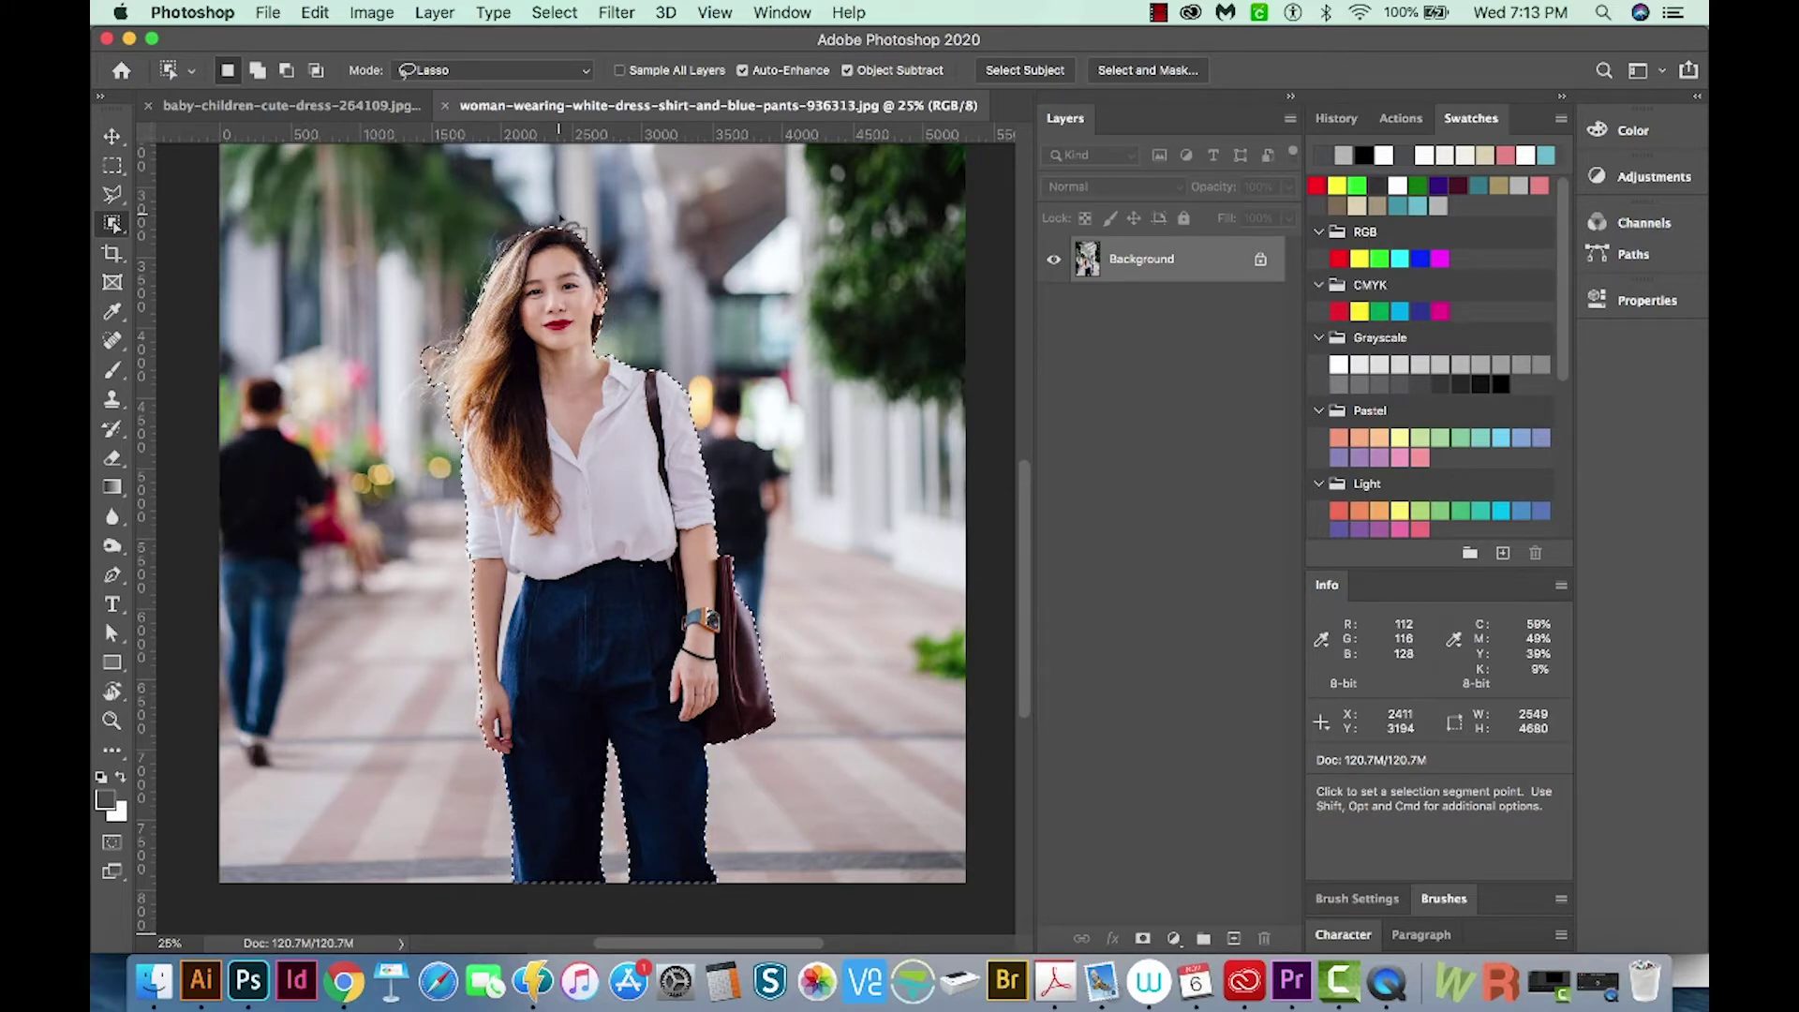
# Zoom onto the woman's arm, fix the wrist edge, and subtract the gap between arm and hip
pyautogui.press('z')
pyautogui.moveTo(458, 692); pyautogui.dragTo(511, 691)
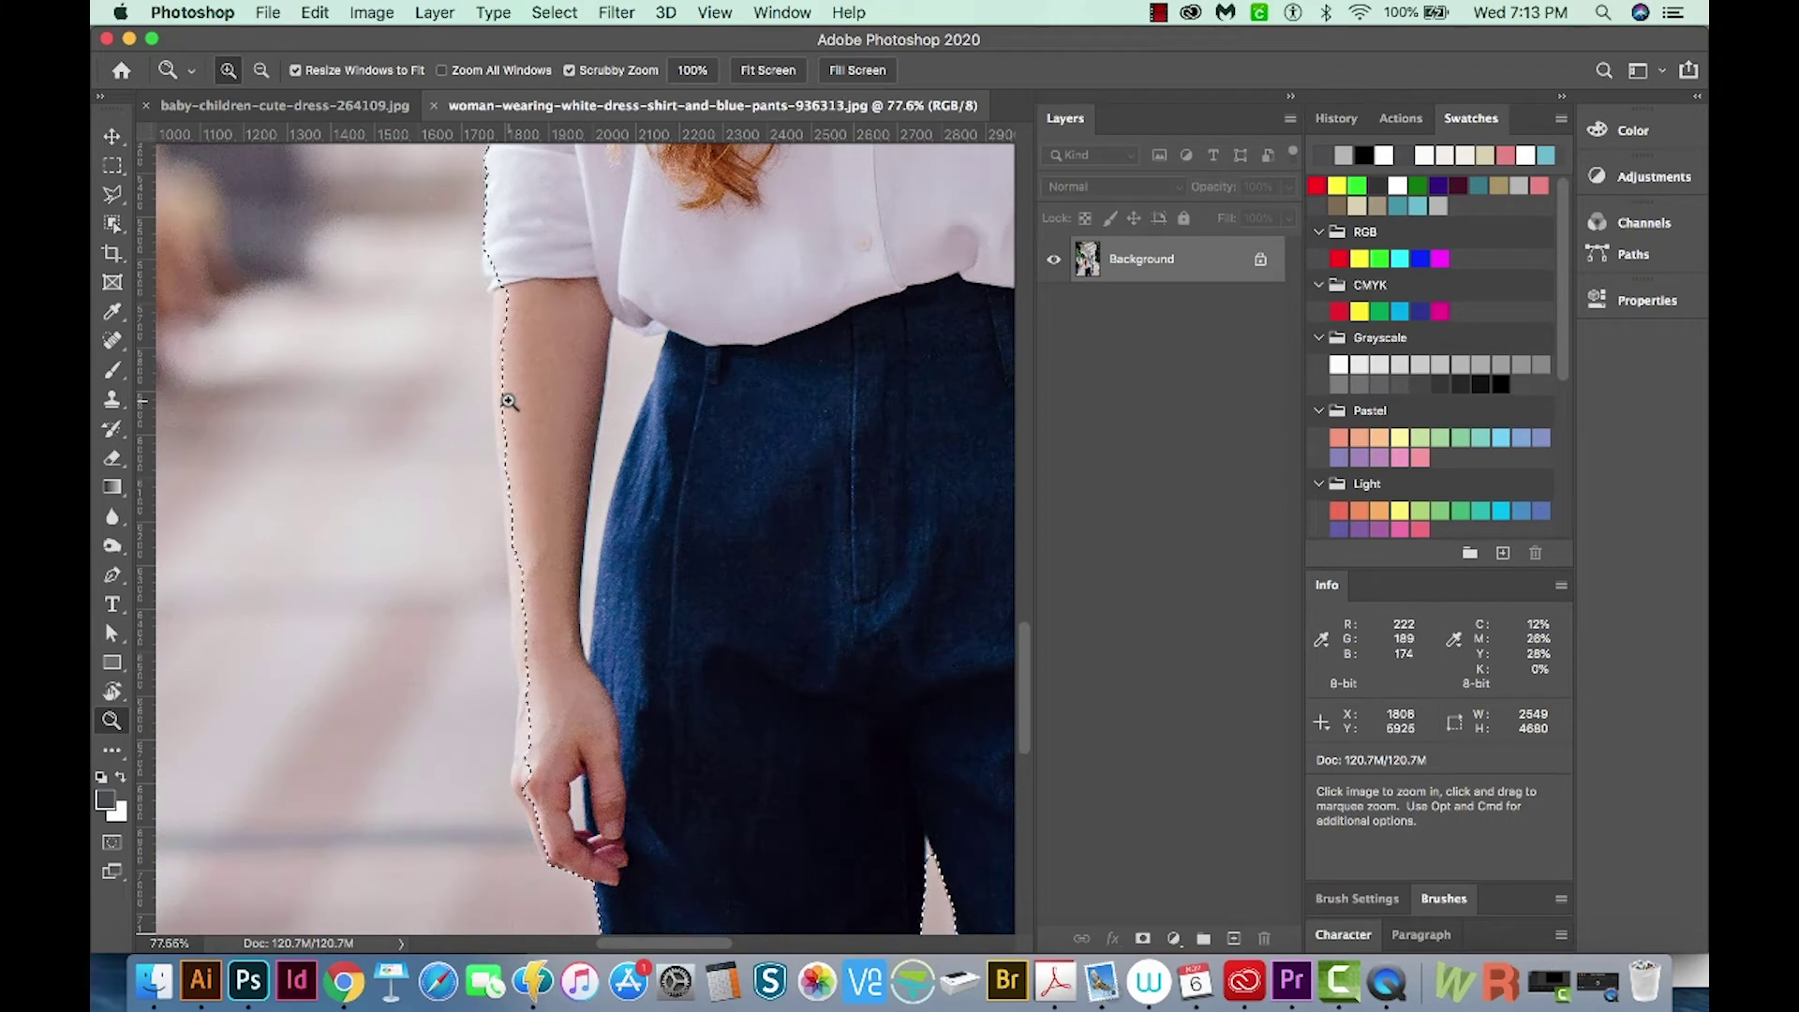
pyautogui.press('w')
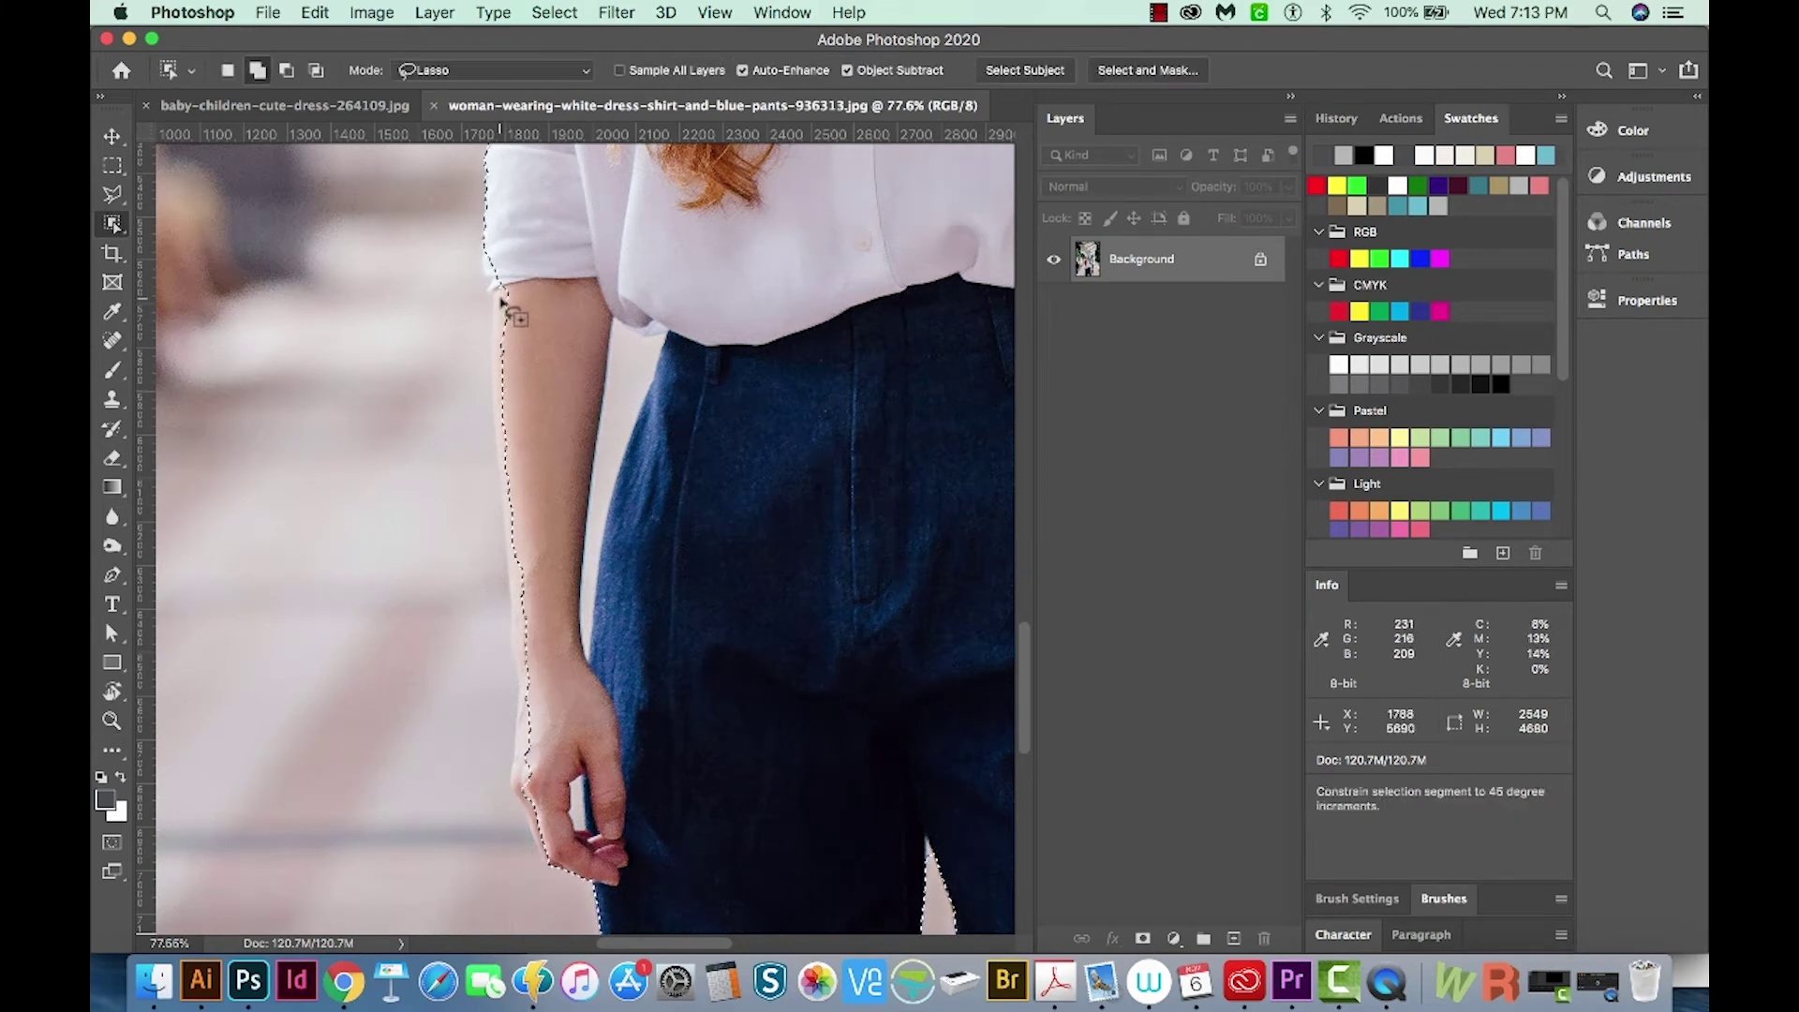
pyautogui.moveTo(501, 298)
pyautogui.mouseDown()
pyautogui.moveTo(470, 340)
pyautogui.moveTo(471, 507)
pyautogui.moveTo(505, 772)
pyautogui.moveTo(524, 844)
pyautogui.moveTo(568, 878)
pyautogui.moveTo(561, 462)
pyautogui.moveTo(531, 252)
pyautogui.moveTo(482, 241)
pyautogui.moveTo(488, 298)
pyautogui.mouseUp()
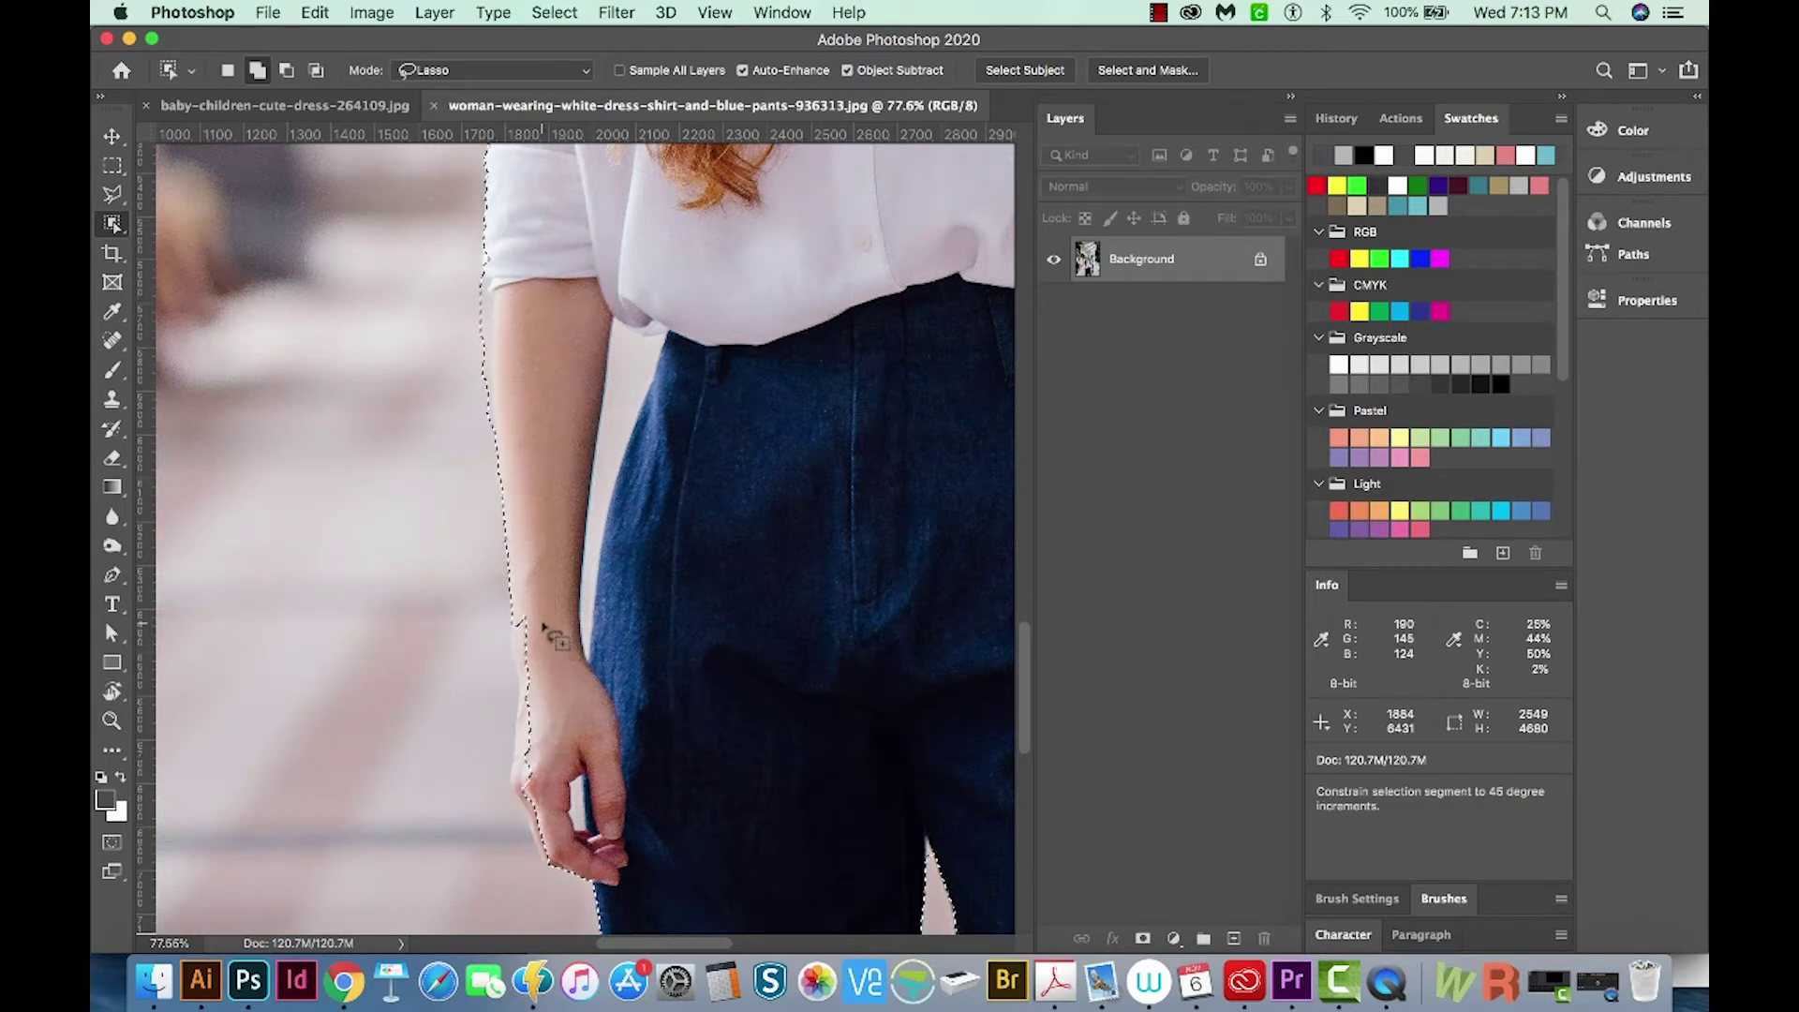
pyautogui.moveTo(541, 626); pyautogui.dragTo(532, 599)
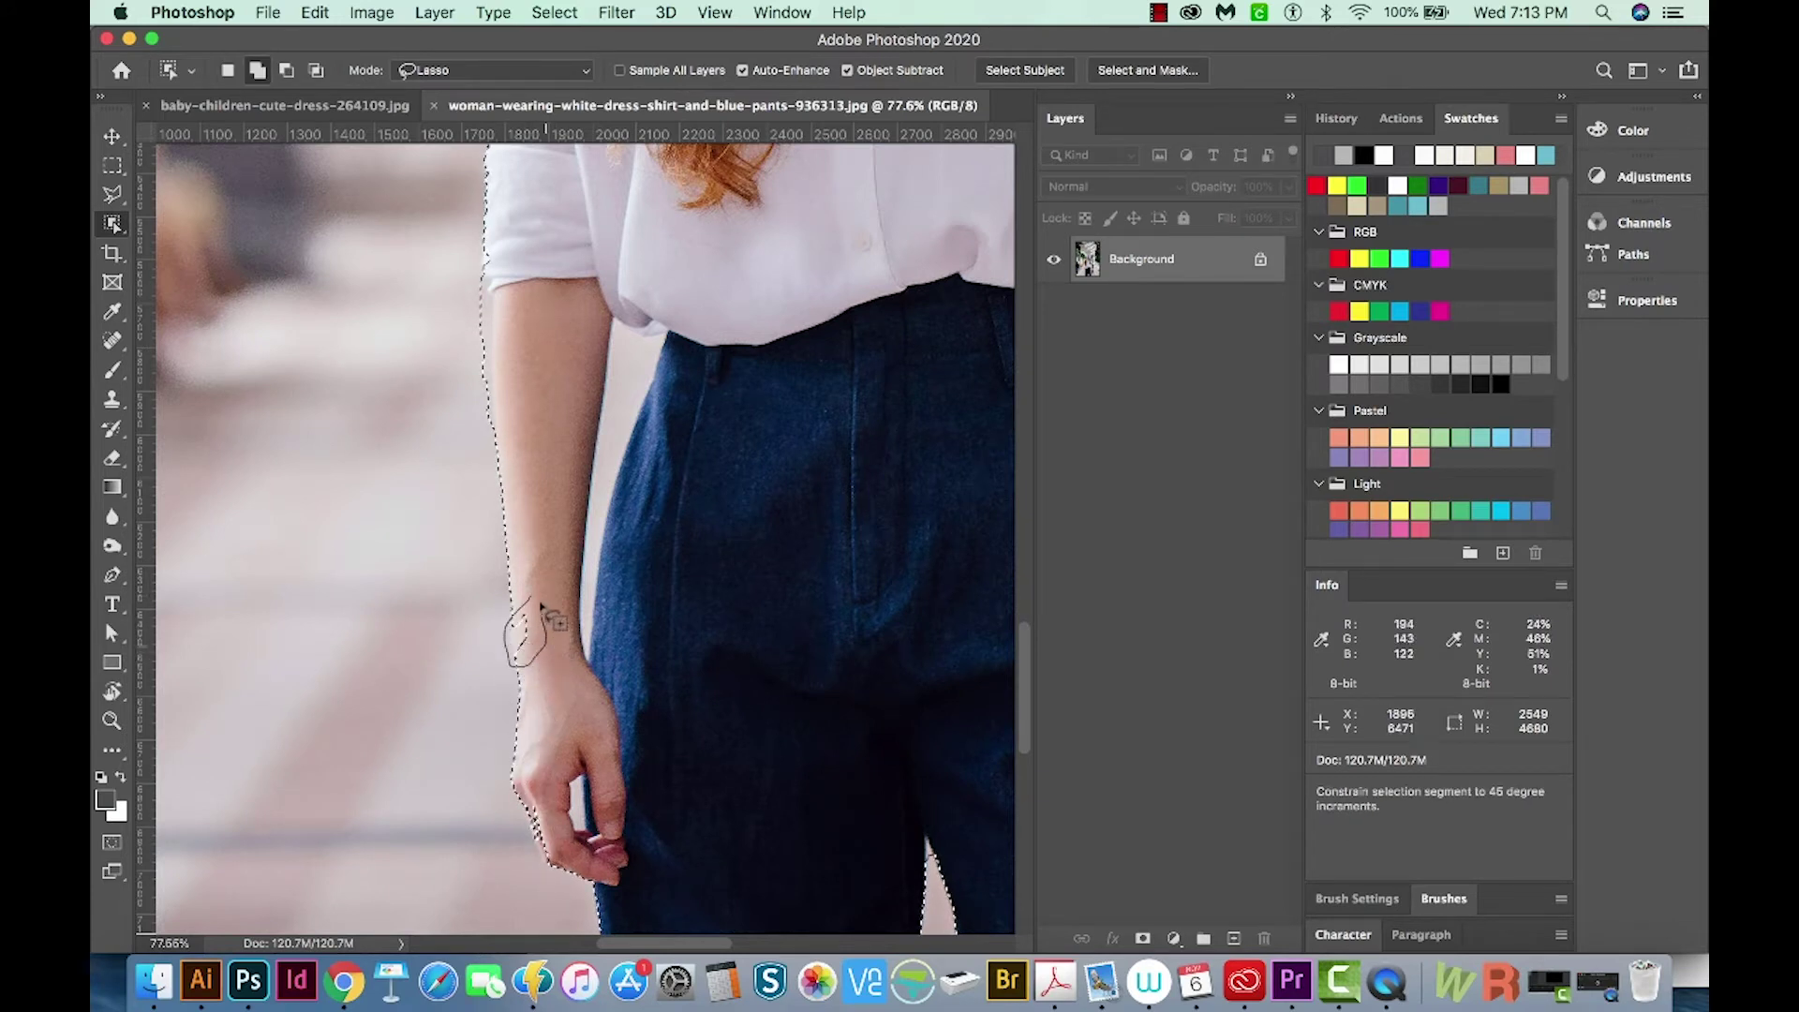
pyautogui.moveTo(537, 588); pyautogui.dragTo(540, 600)
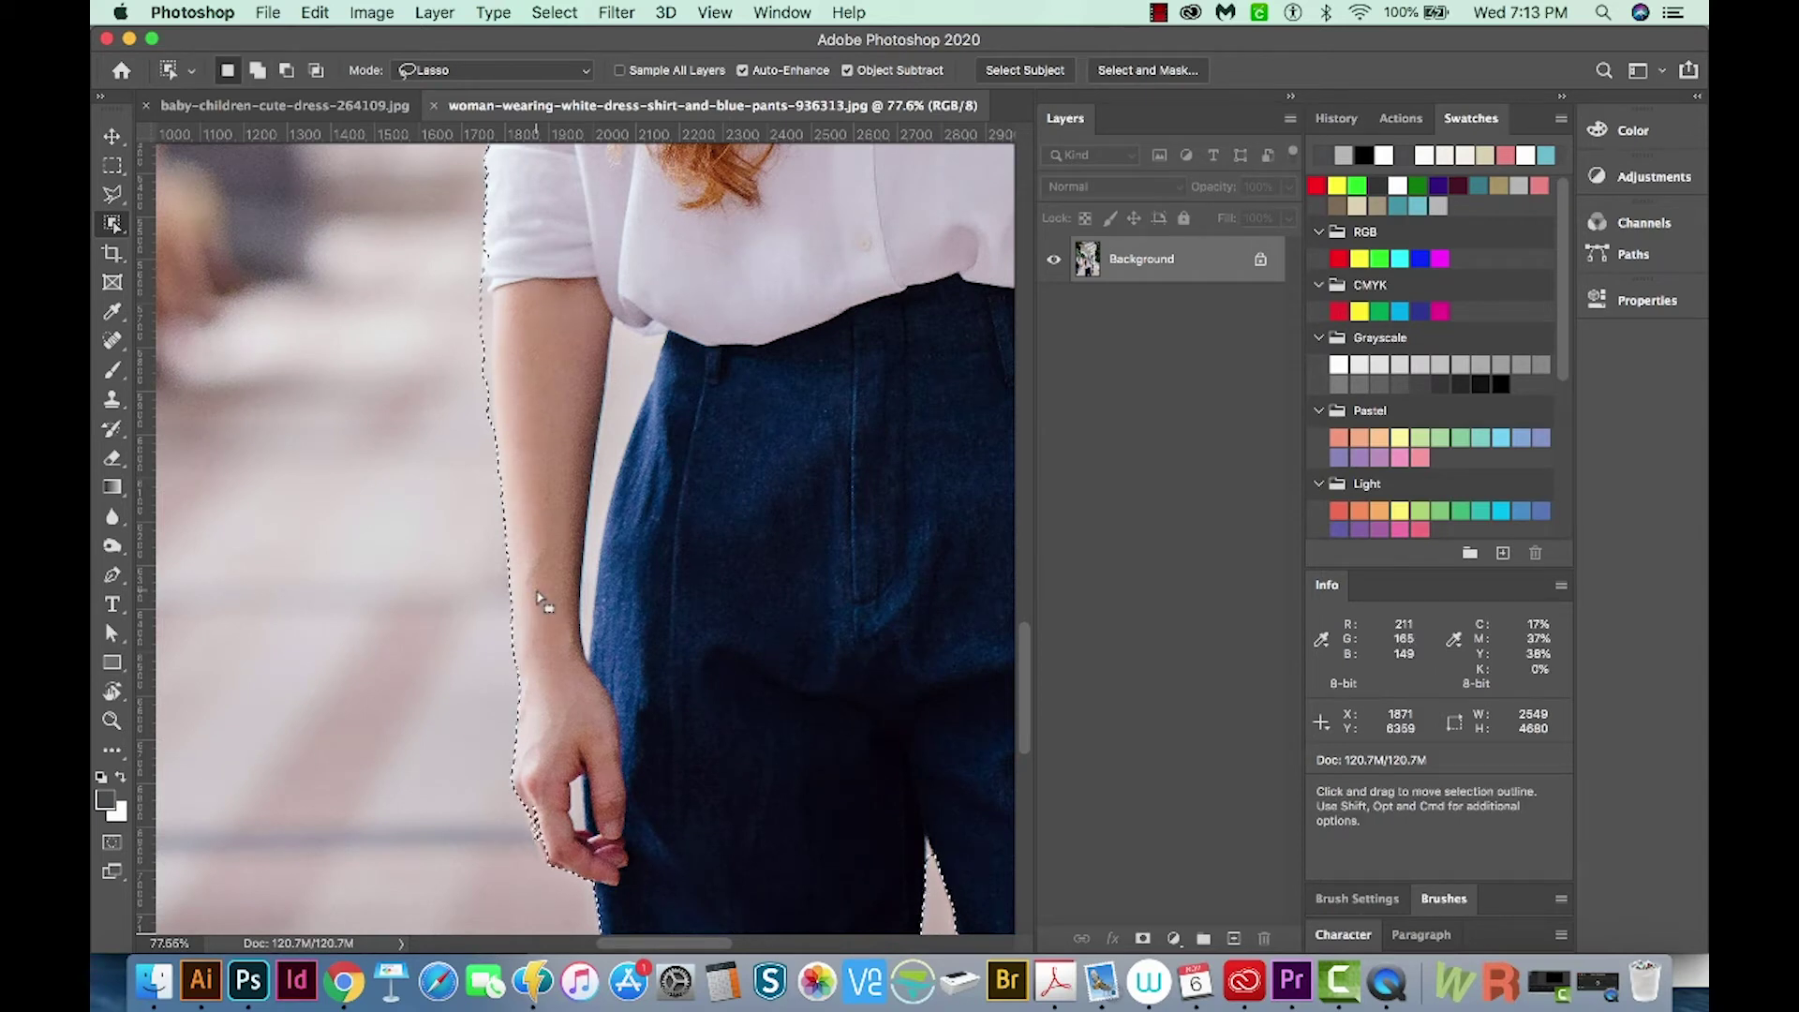
pyautogui.press('alt')
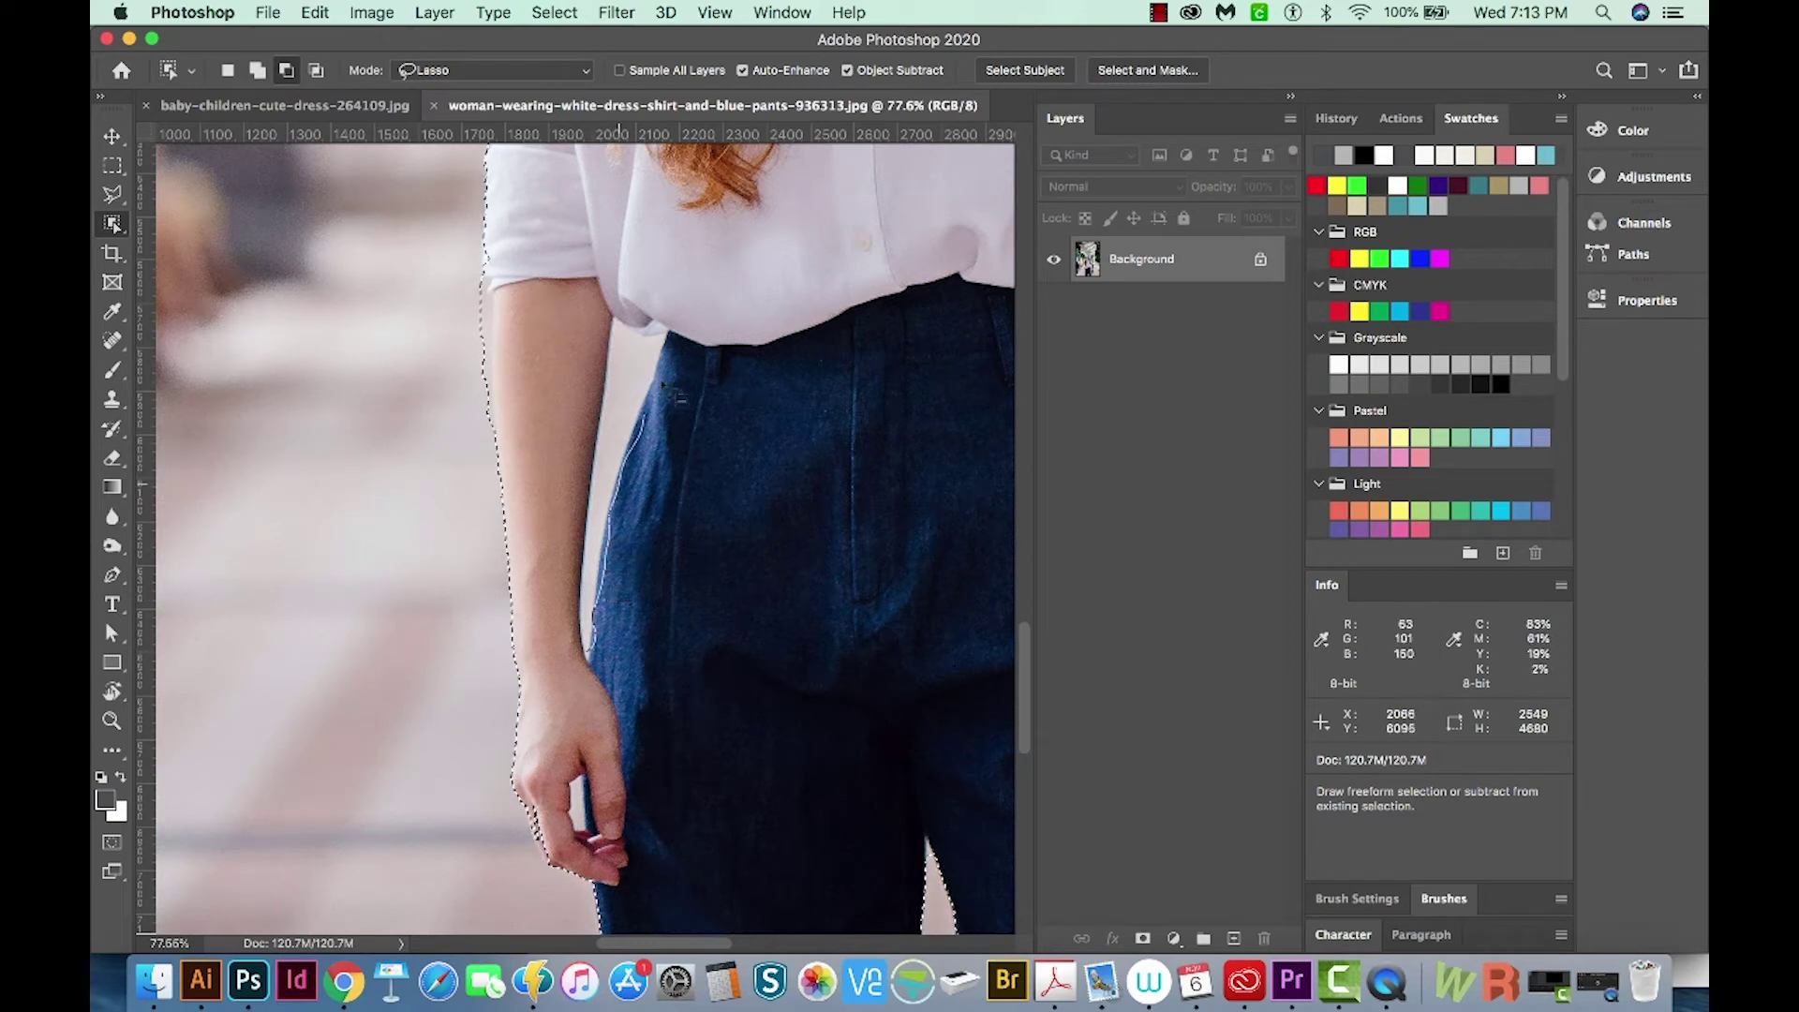
pyautogui.moveTo(661, 334)
pyautogui.mouseDown()
pyautogui.moveTo(612, 314)
pyautogui.moveTo(591, 379)
pyautogui.moveTo(594, 656)
pyautogui.mouseUp()
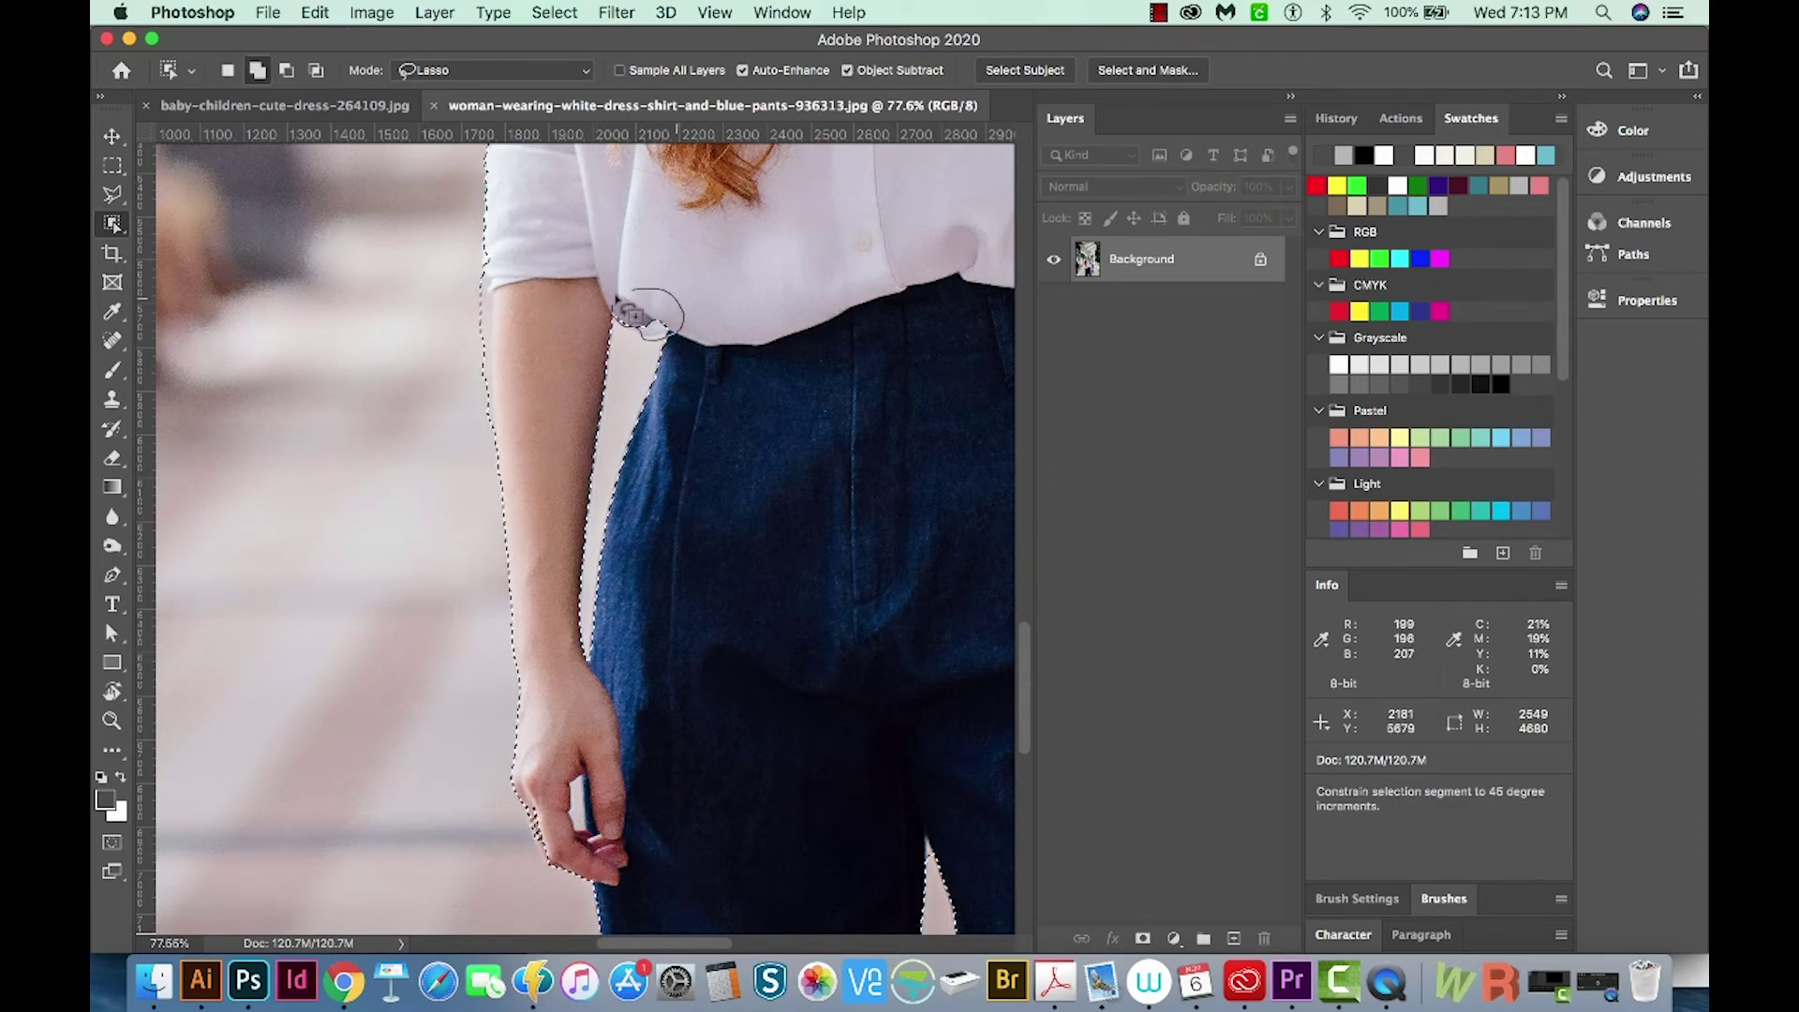
pyautogui.press('super+minus')
pyautogui.press('super+minus')
pyautogui.press('super+minus')
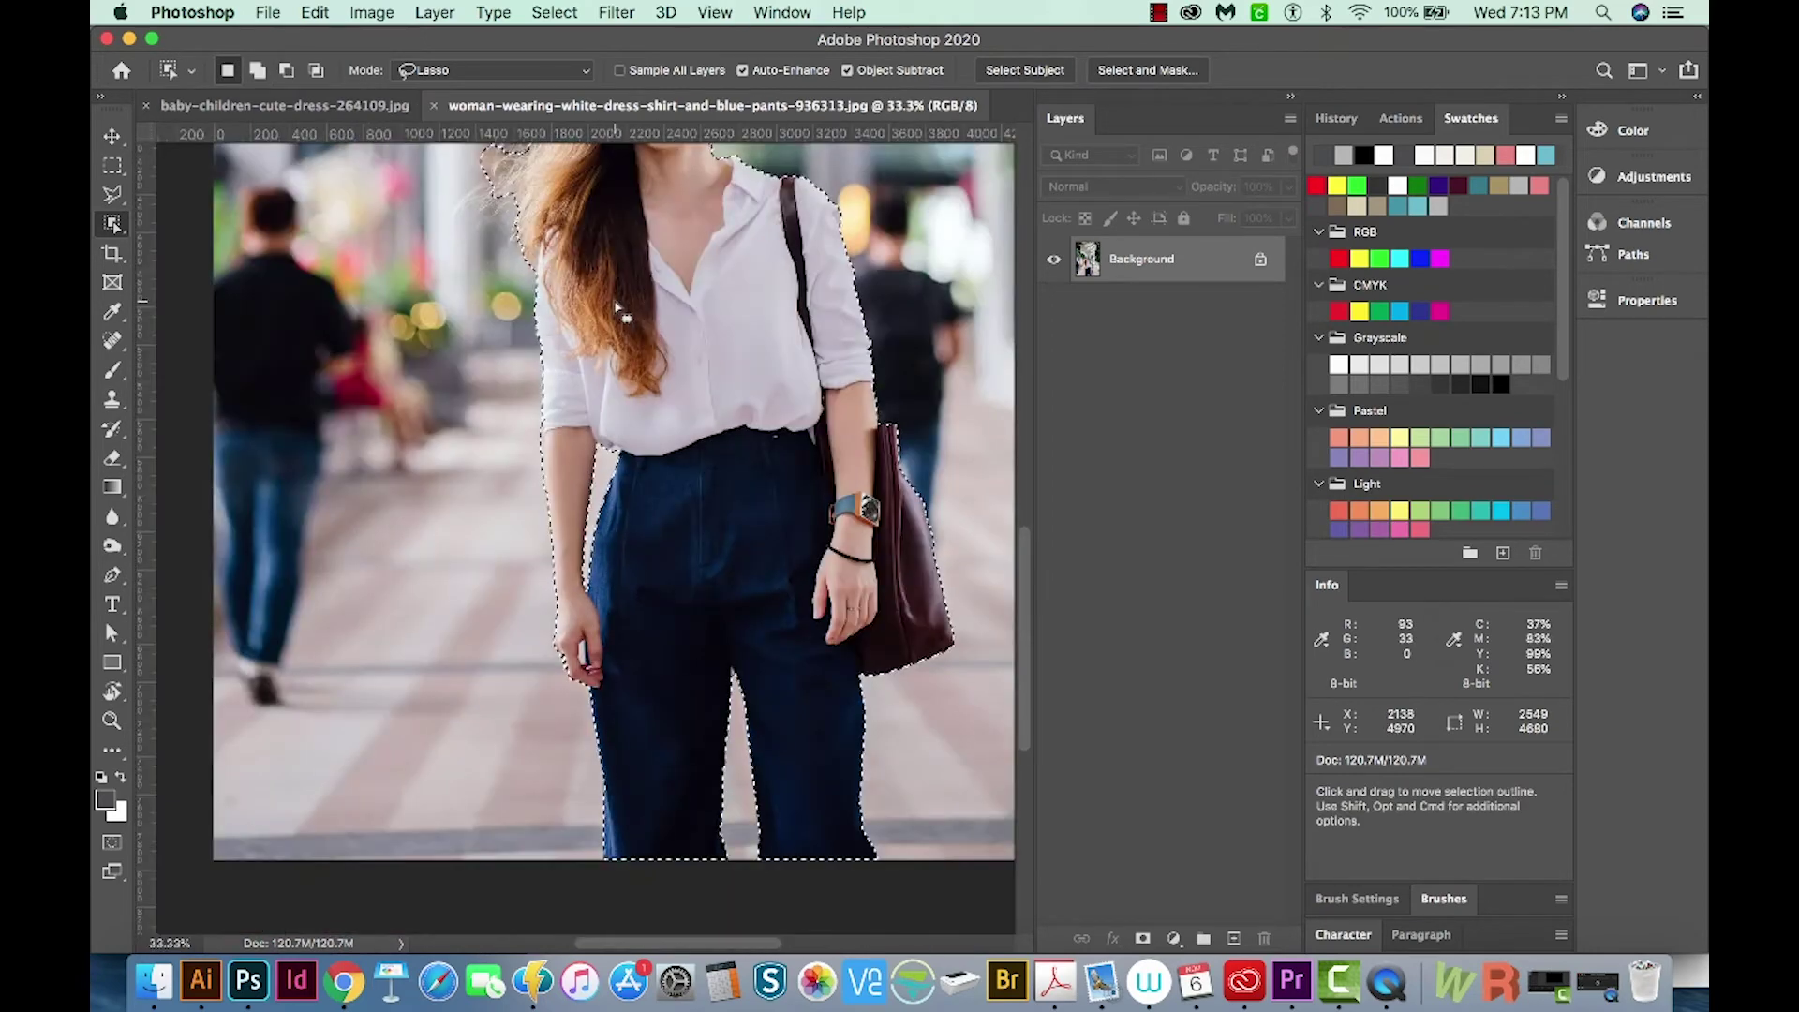
# Enter Quick Mask and set the Eraser brush to size 179 for the loose hair strands
pyautogui.press('q')
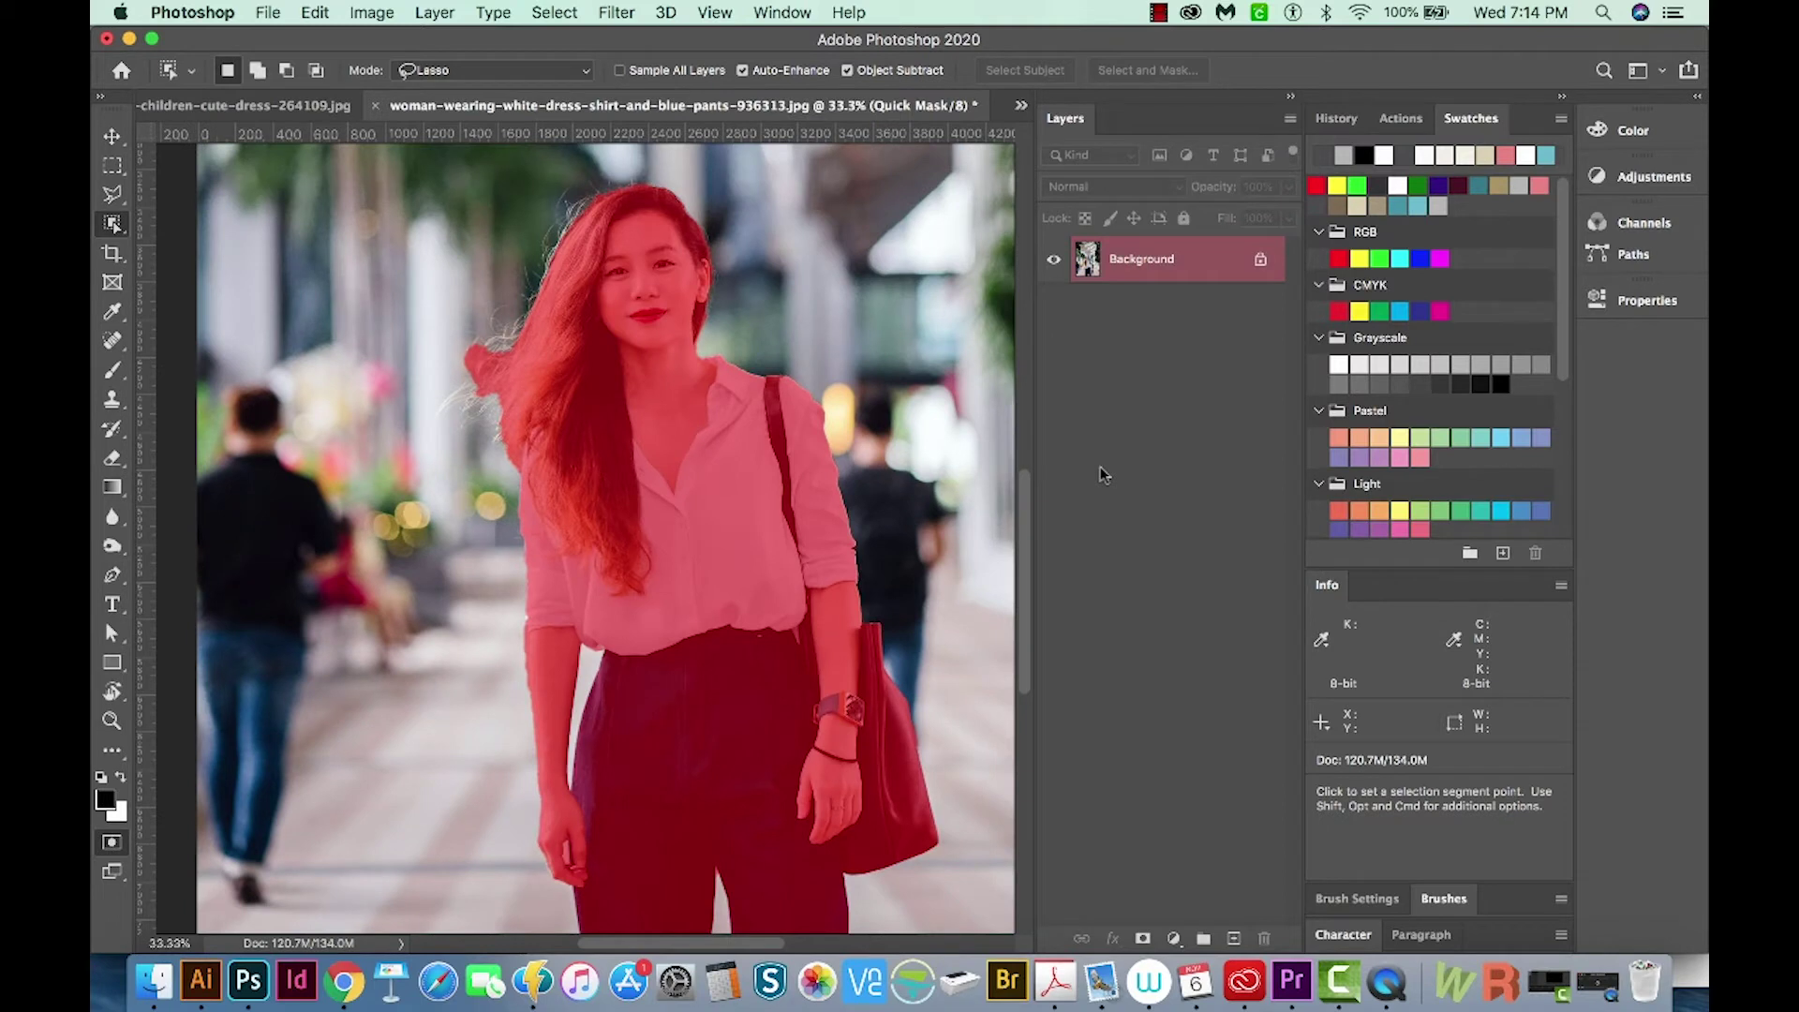
pyautogui.press('e')
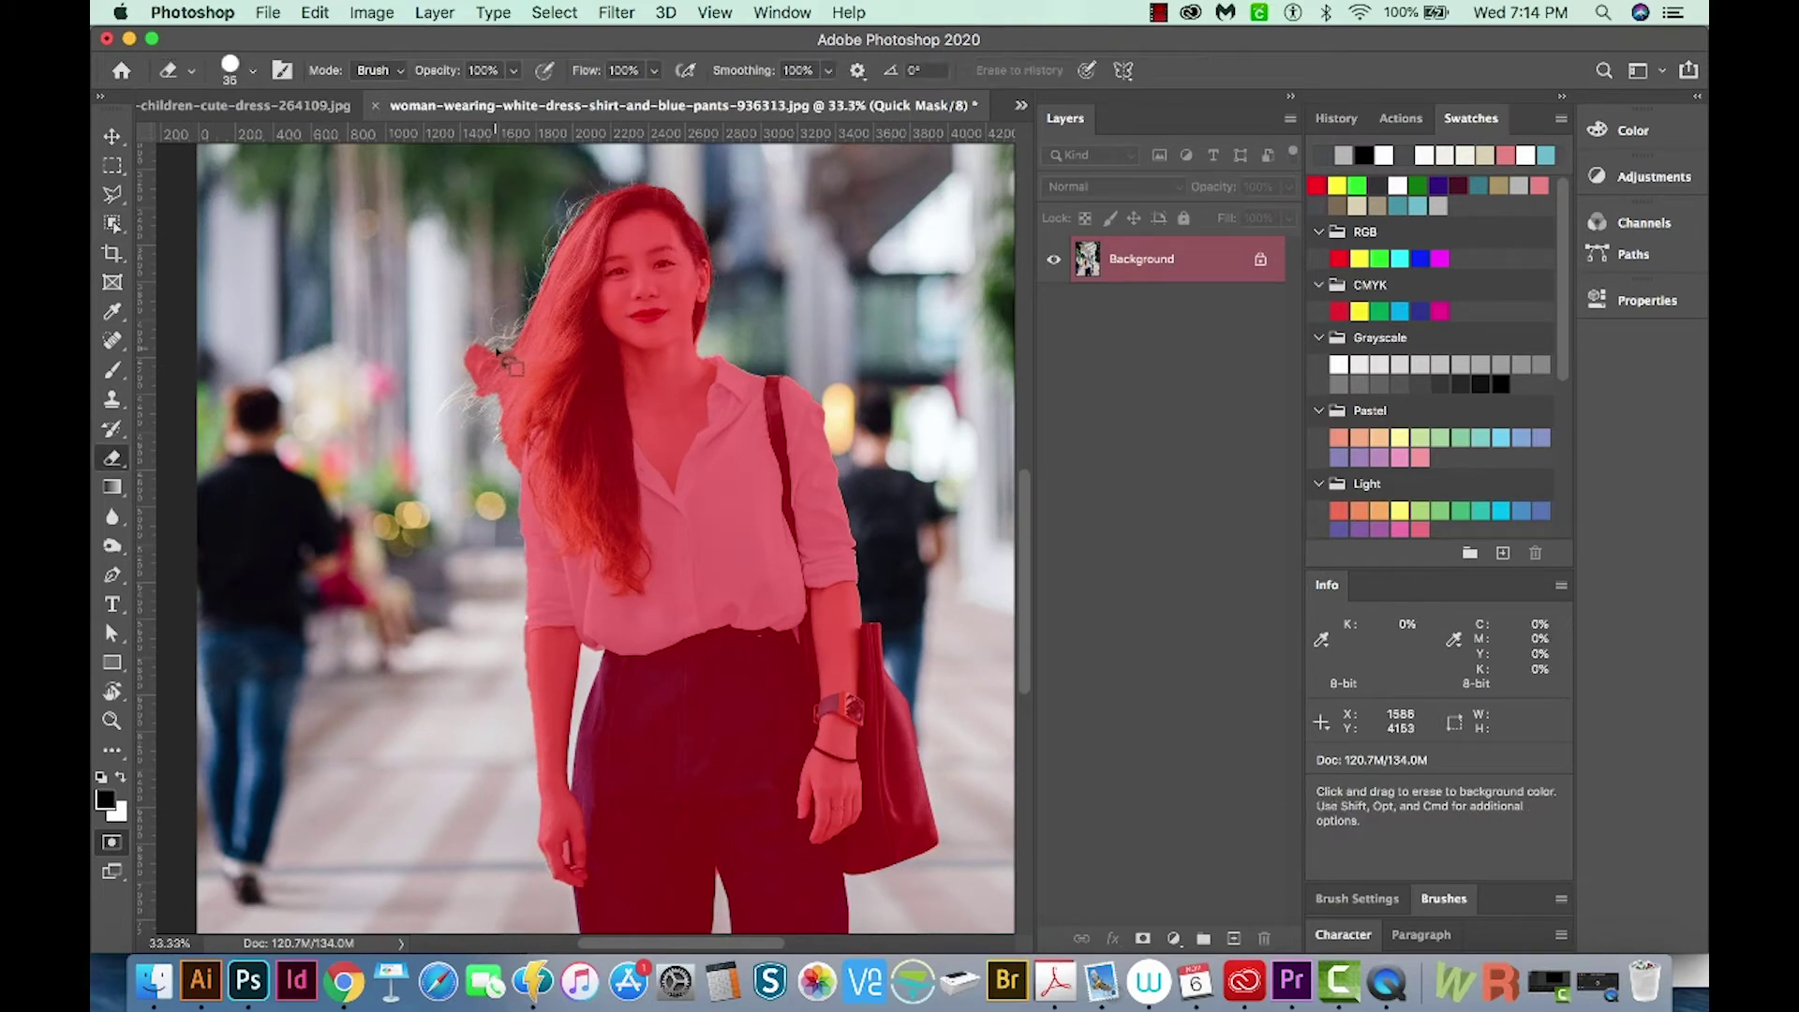
pyautogui.moveTo(497, 352)
pyautogui.mouseDown()
pyautogui.moveTo(521, 345)
pyautogui.moveTo(494, 364)
pyautogui.mouseUp()
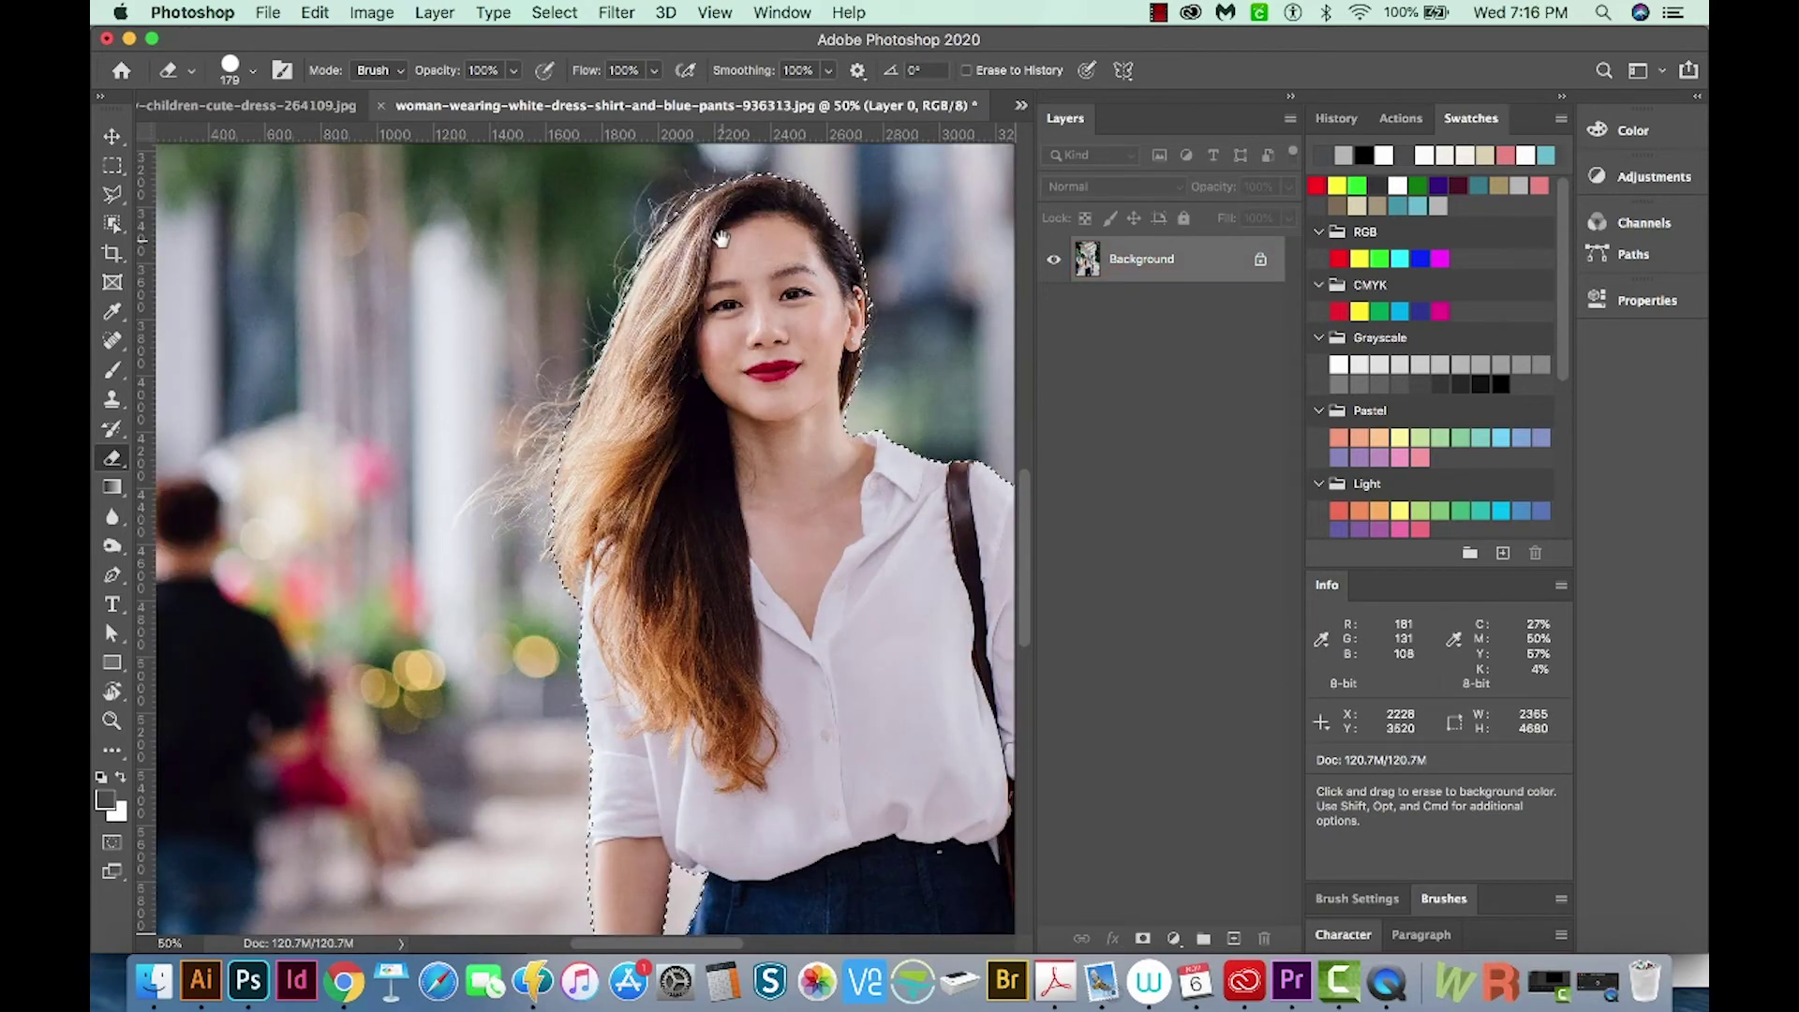
# Open Select and Mask from the Select menu and preview the cutout on black
pyautogui.click(553, 13)
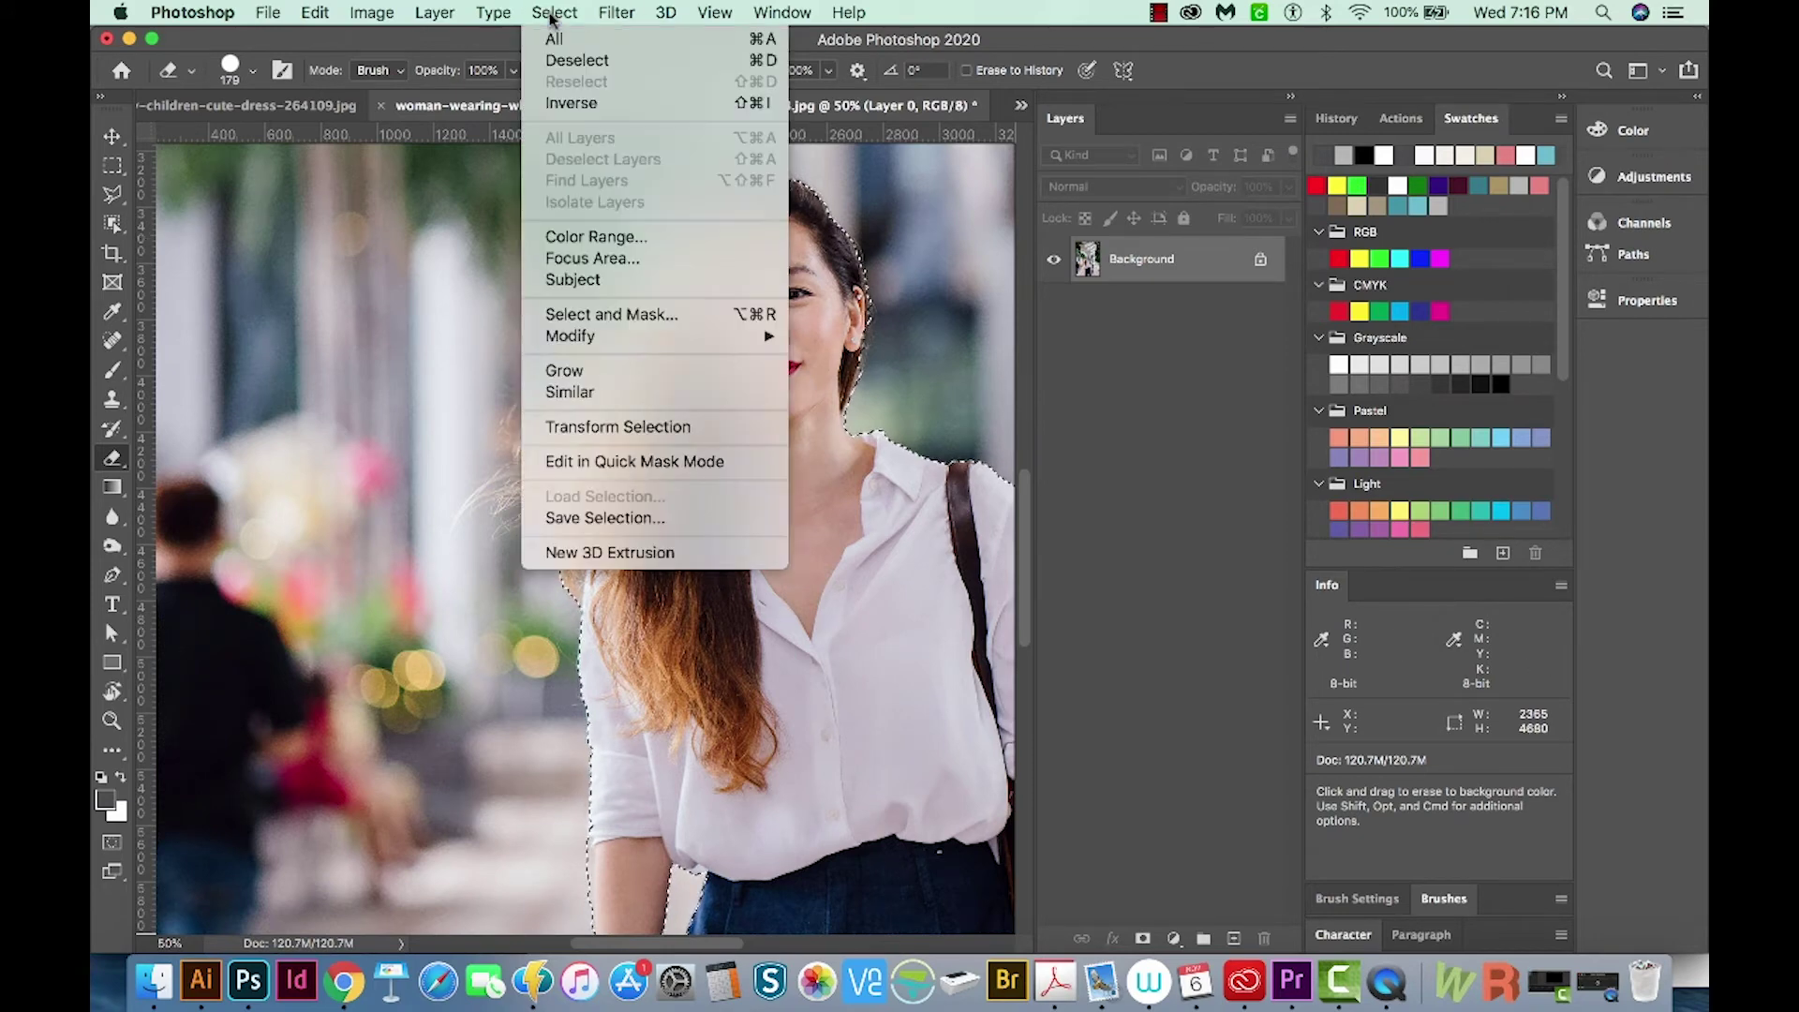
pyautogui.click(639, 315)
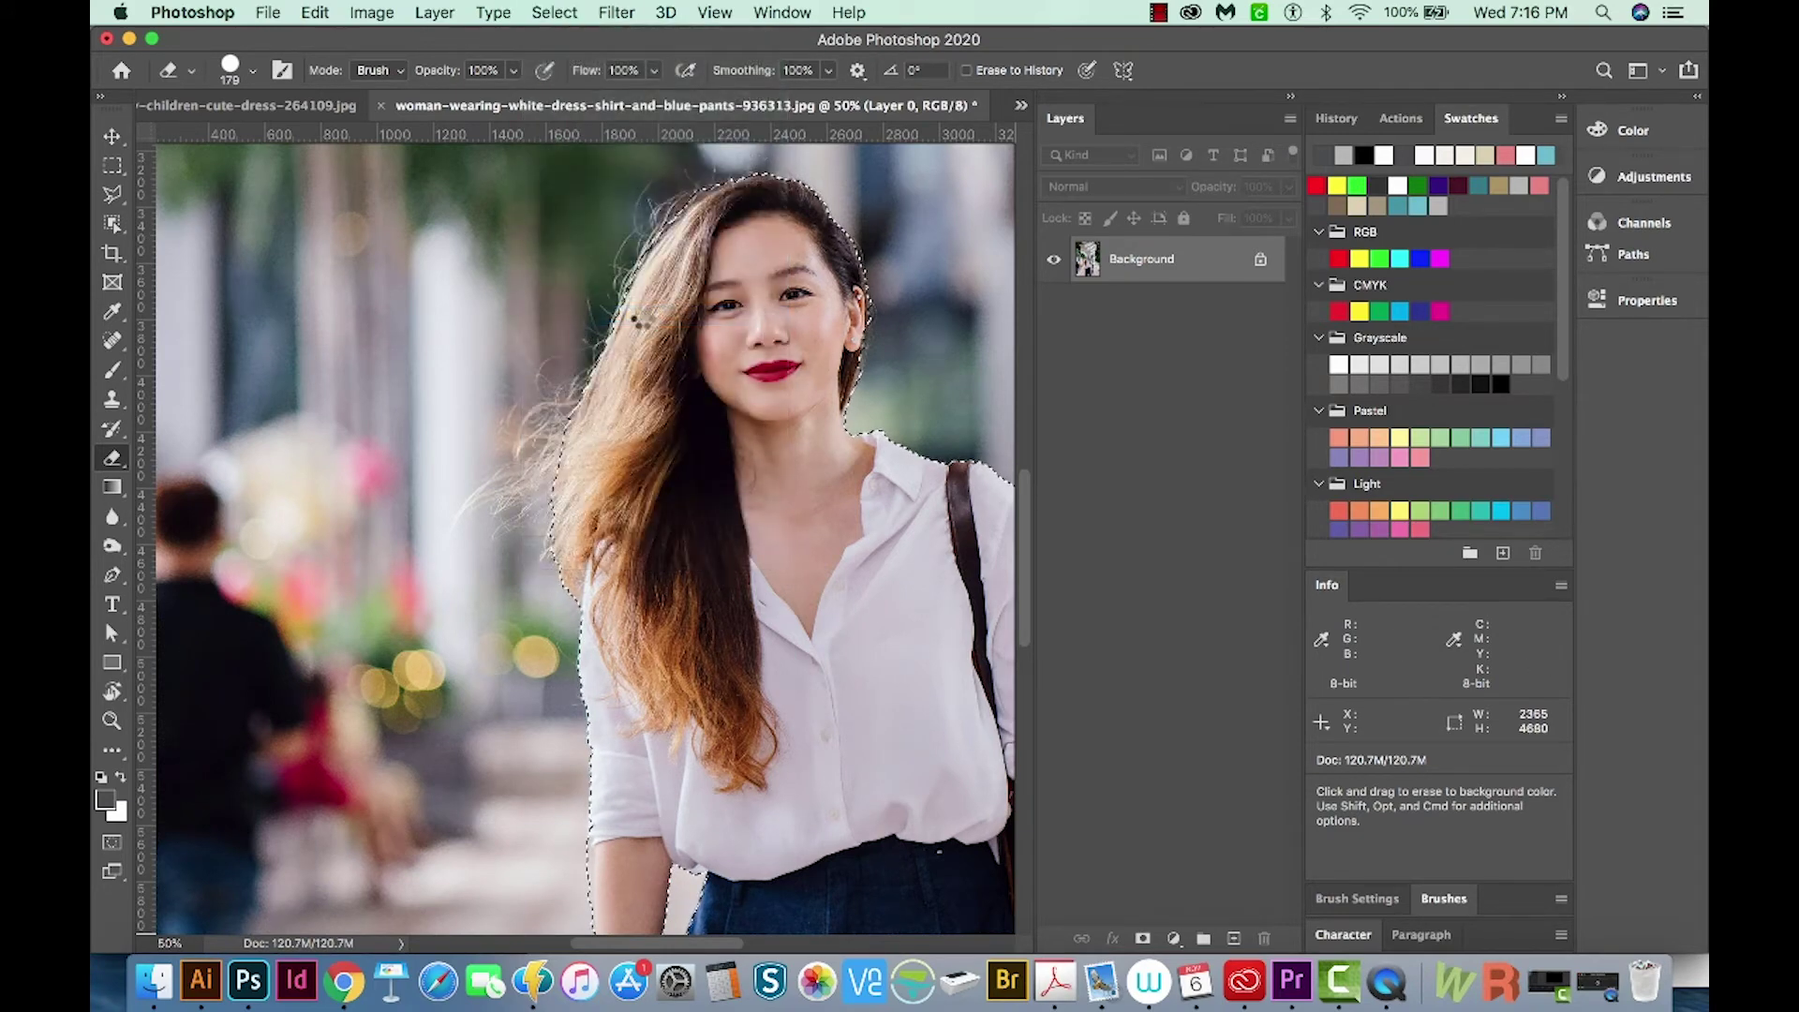
pyautogui.click(1479, 213)
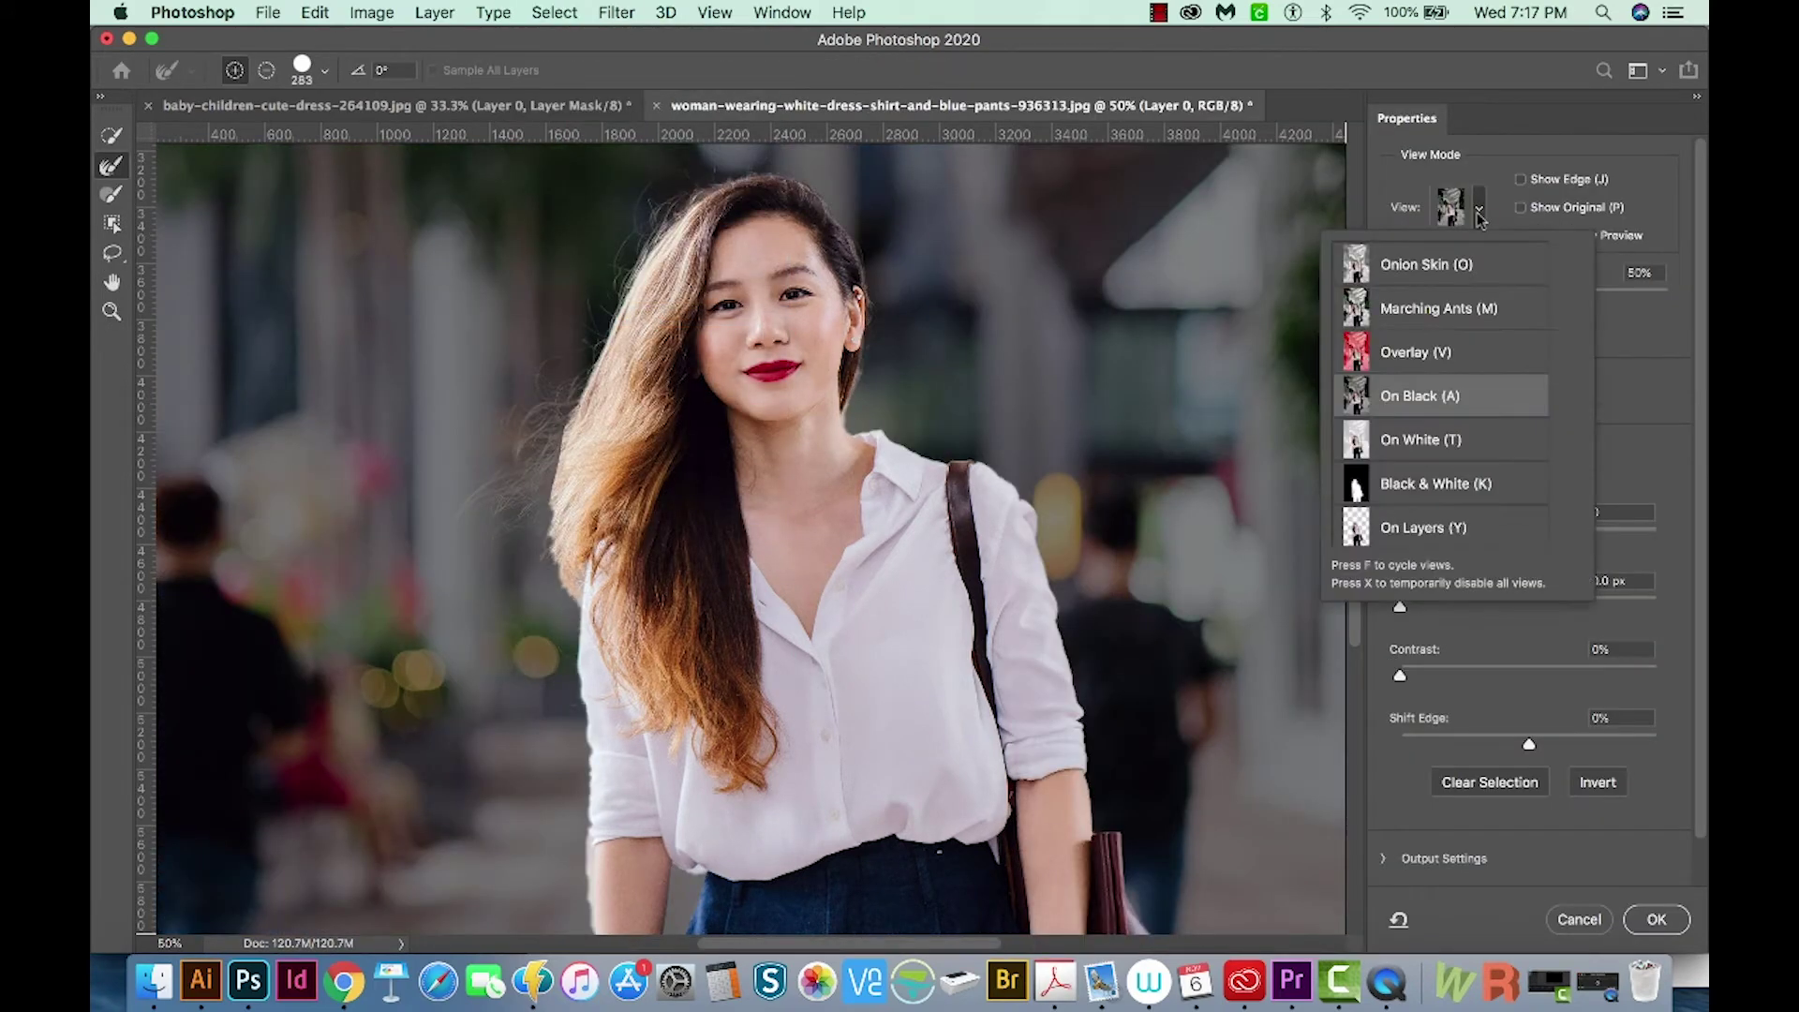
pyautogui.click(1419, 397)
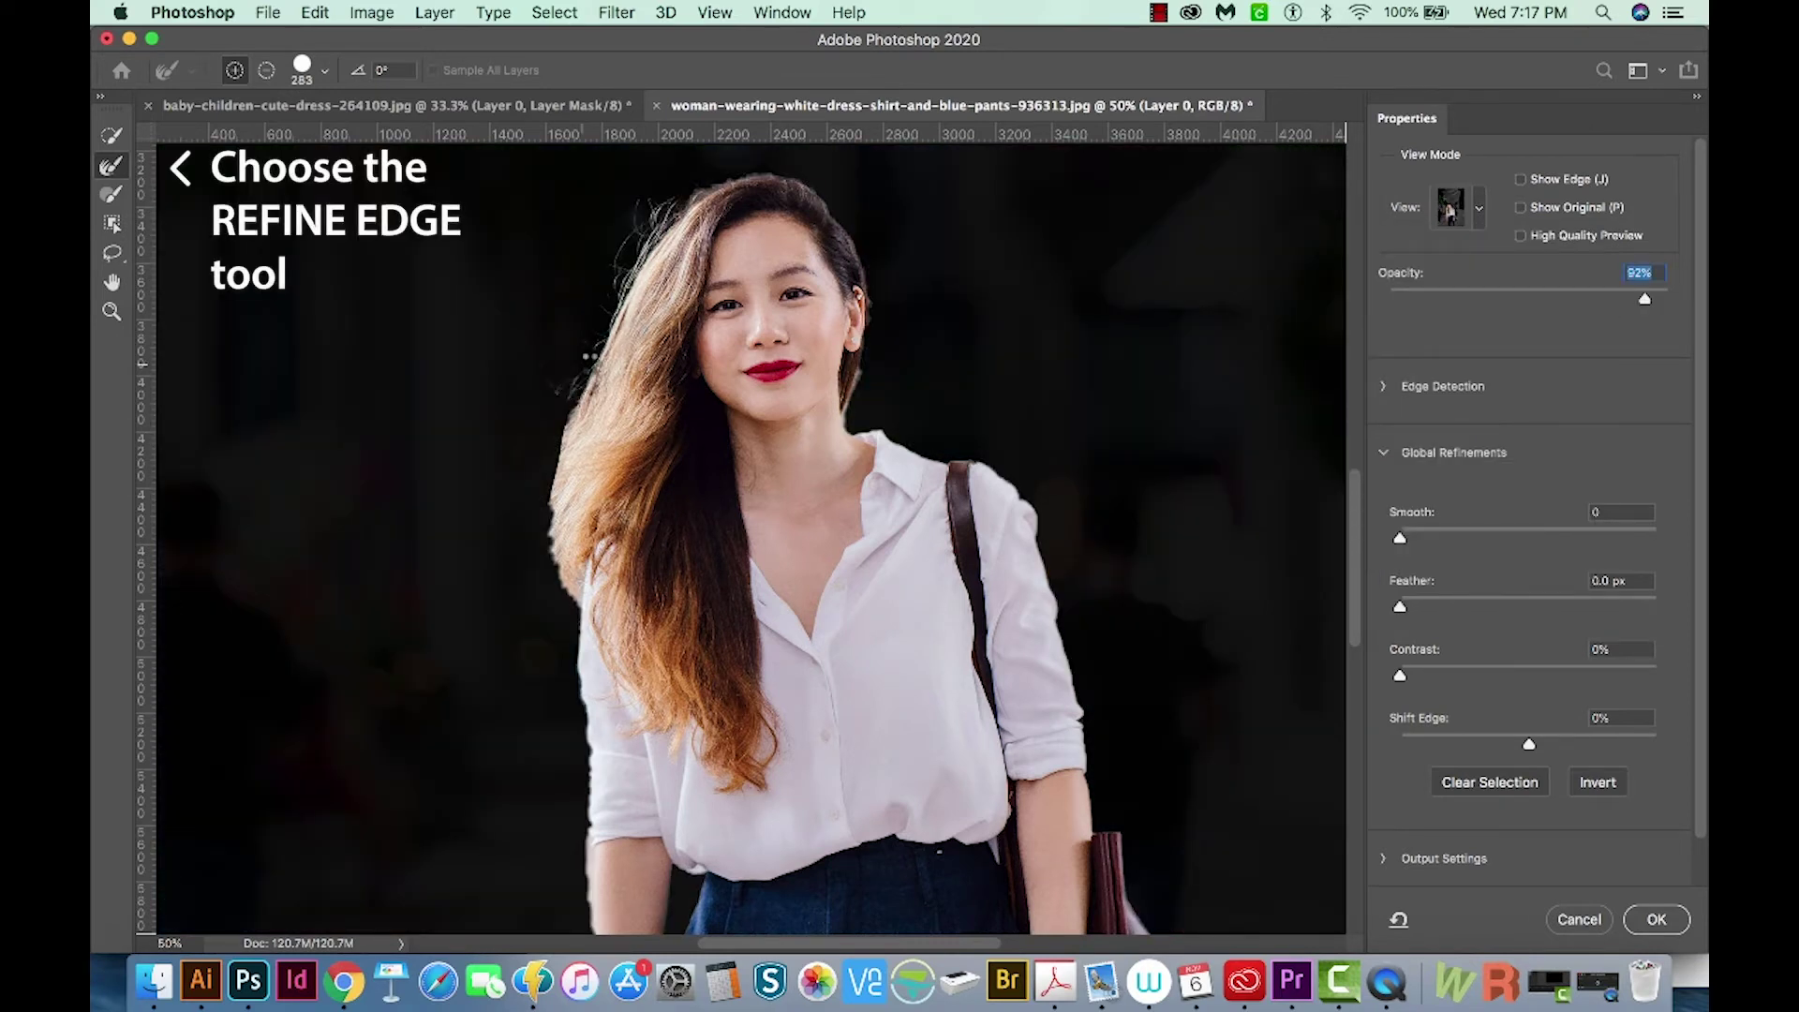
# Refine the left hair edge, subtract the background haze, and apply the selection with OK
pyautogui.moveTo(588, 356)
pyautogui.mouseDown()
pyautogui.moveTo(509, 490)
pyautogui.moveTo(534, 533)
pyautogui.mouseUp()
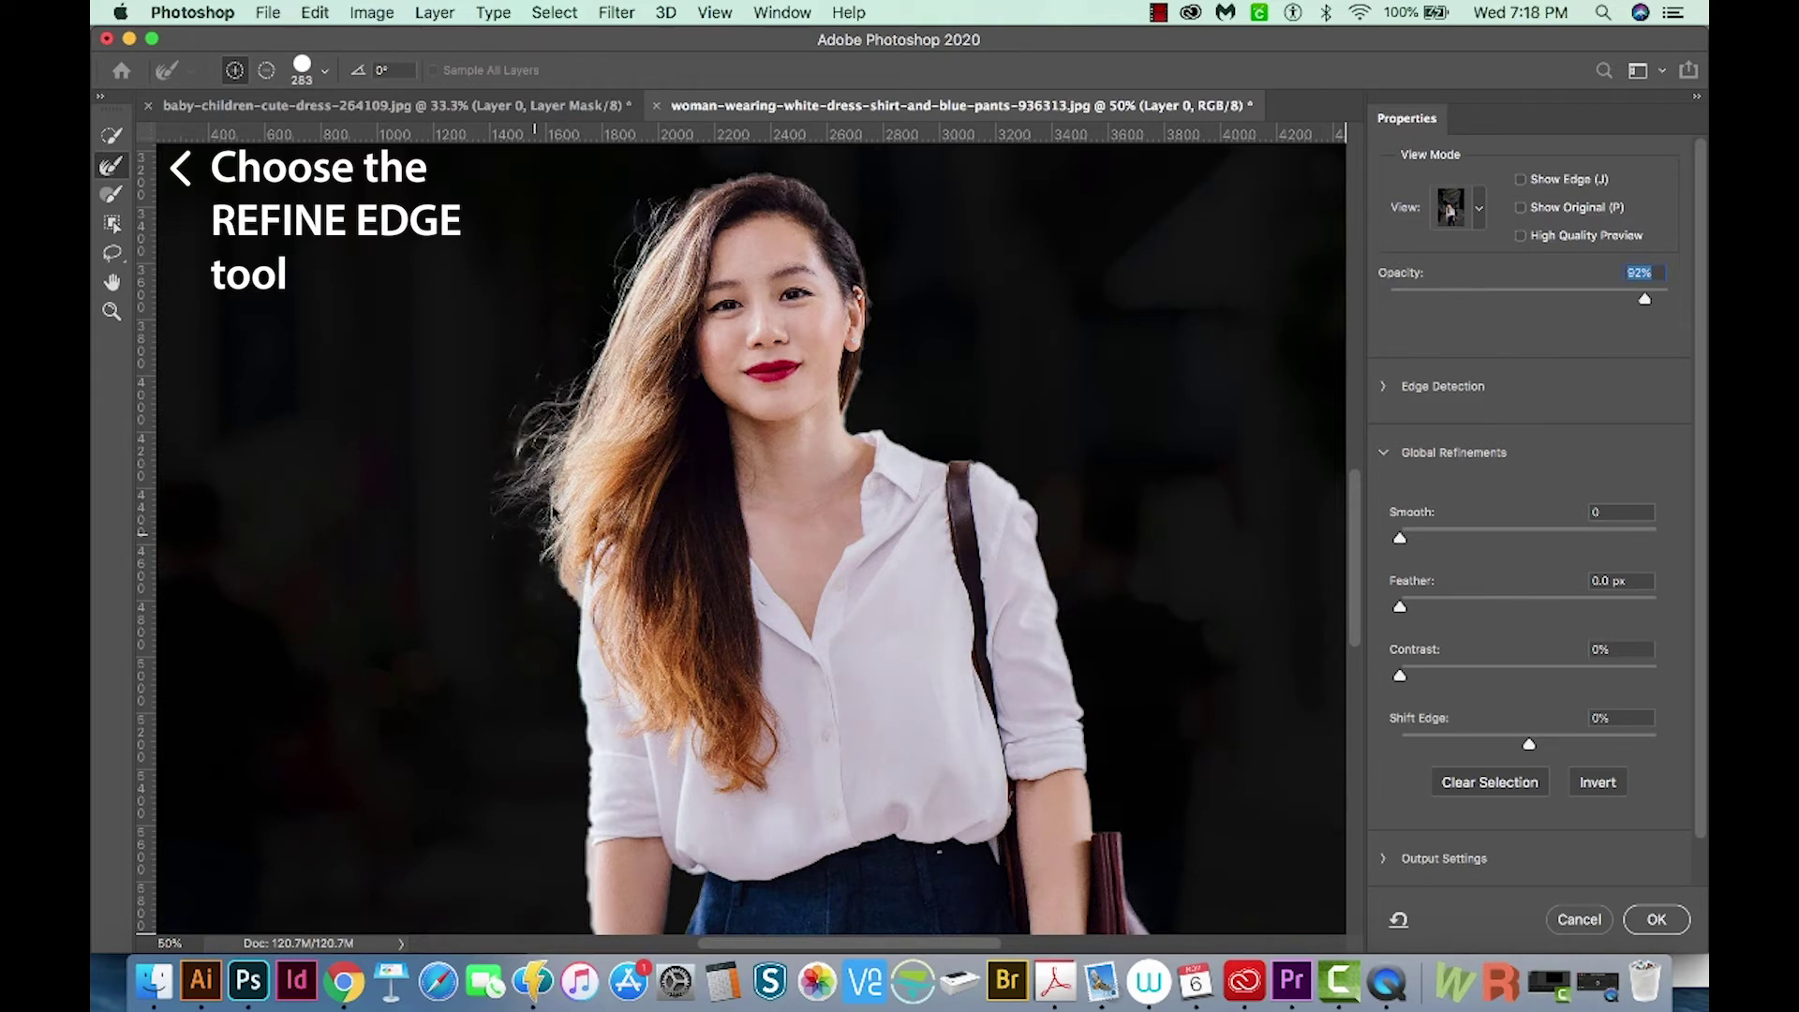
pyautogui.moveTo(546, 517); pyautogui.dragTo(558, 599)
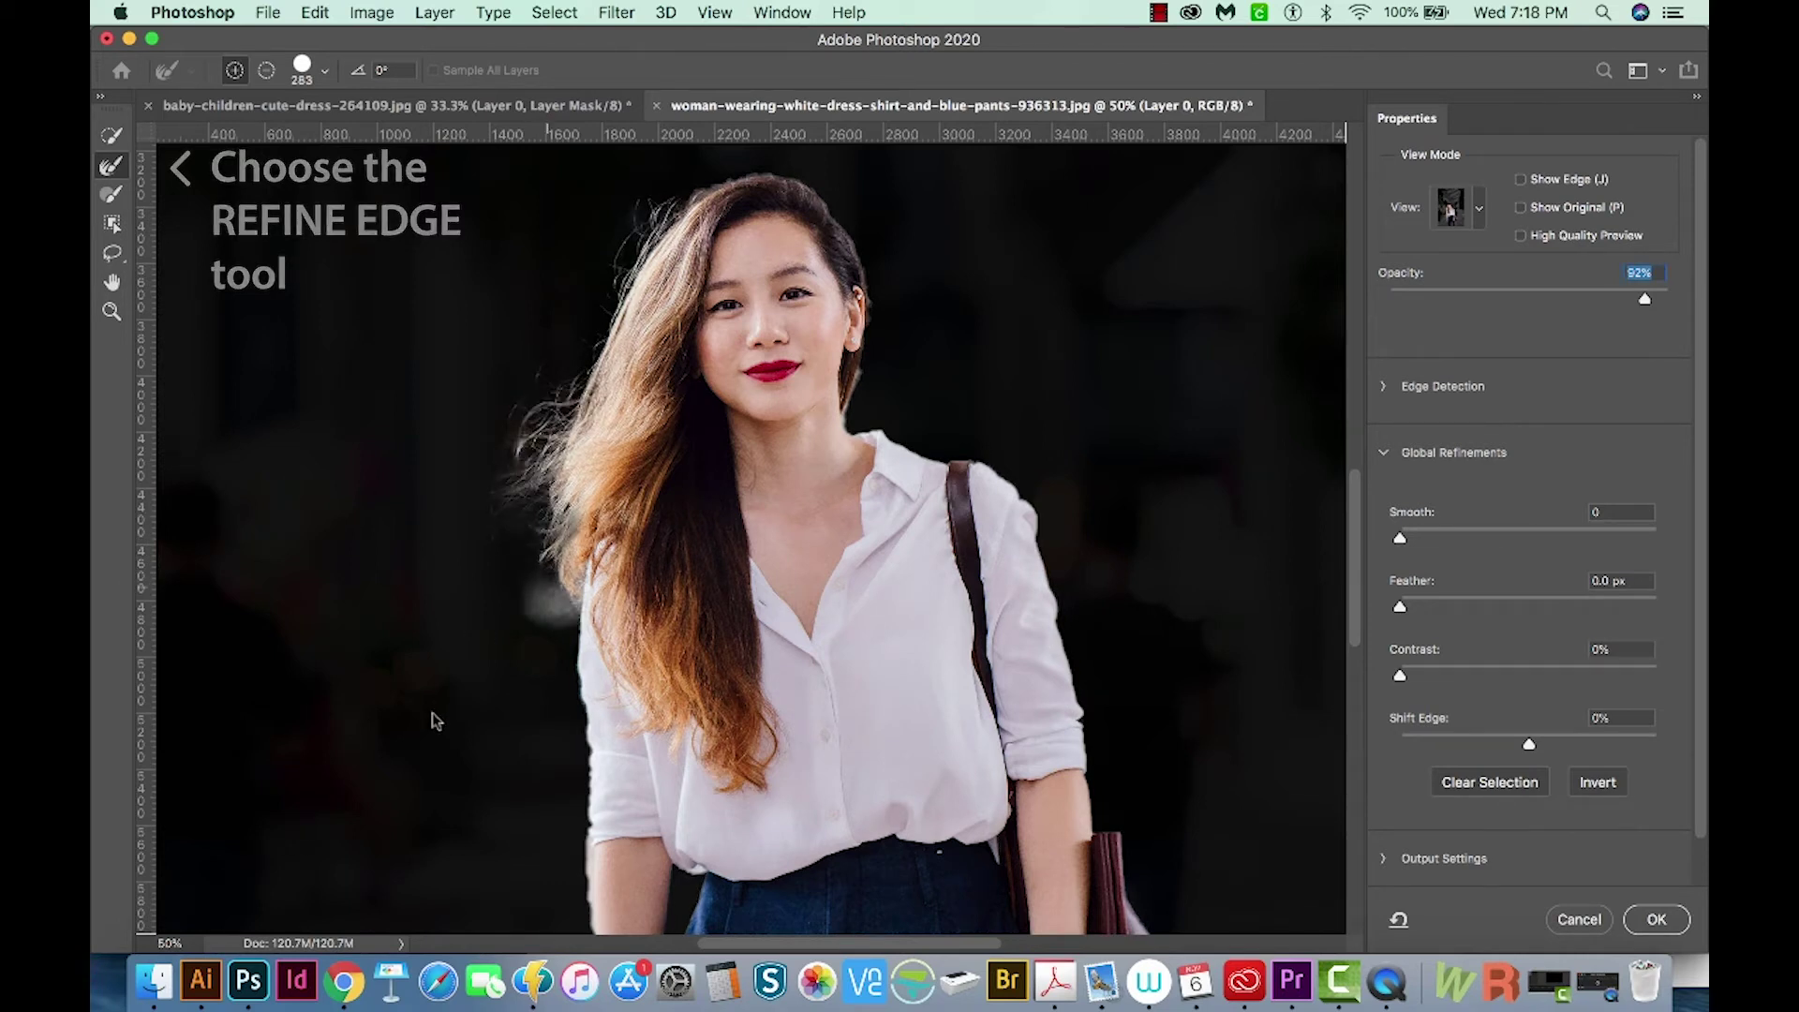
pyautogui.moveTo(715, 192); pyautogui.dragTo(662, 194)
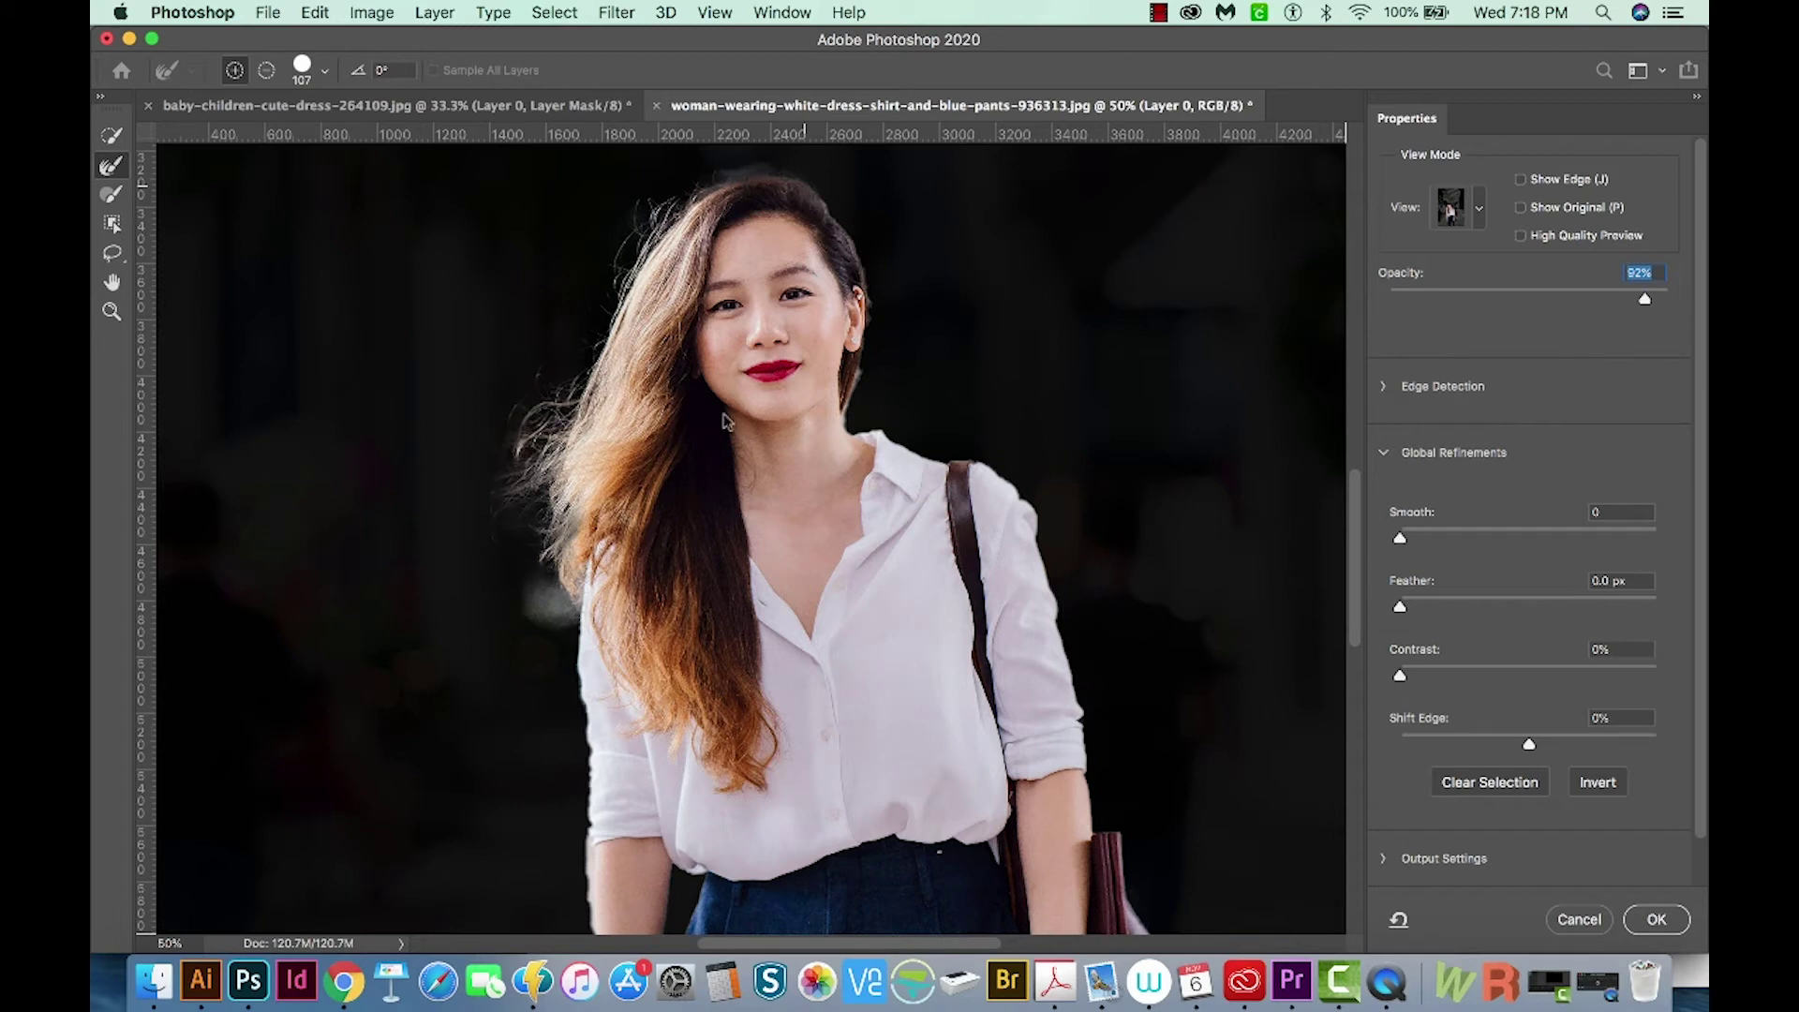
pyautogui.click(267, 71)
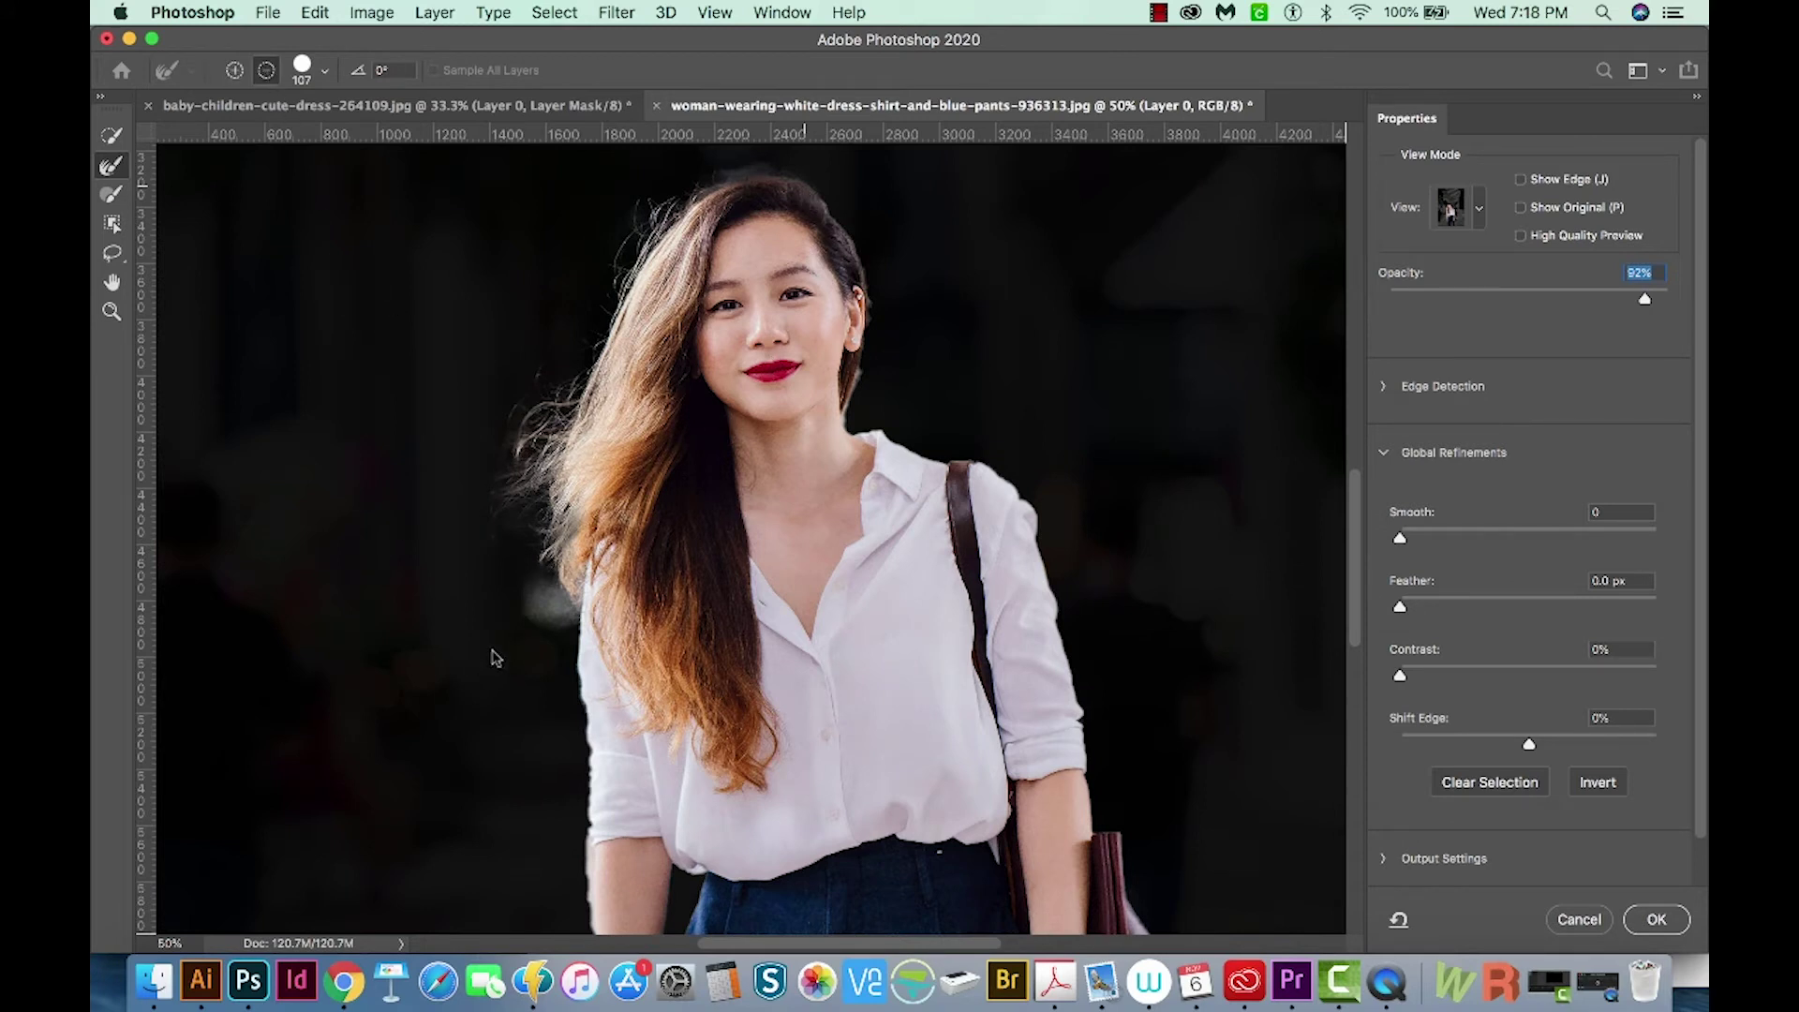
pyautogui.moveTo(539, 610); pyautogui.dragTo(541, 614)
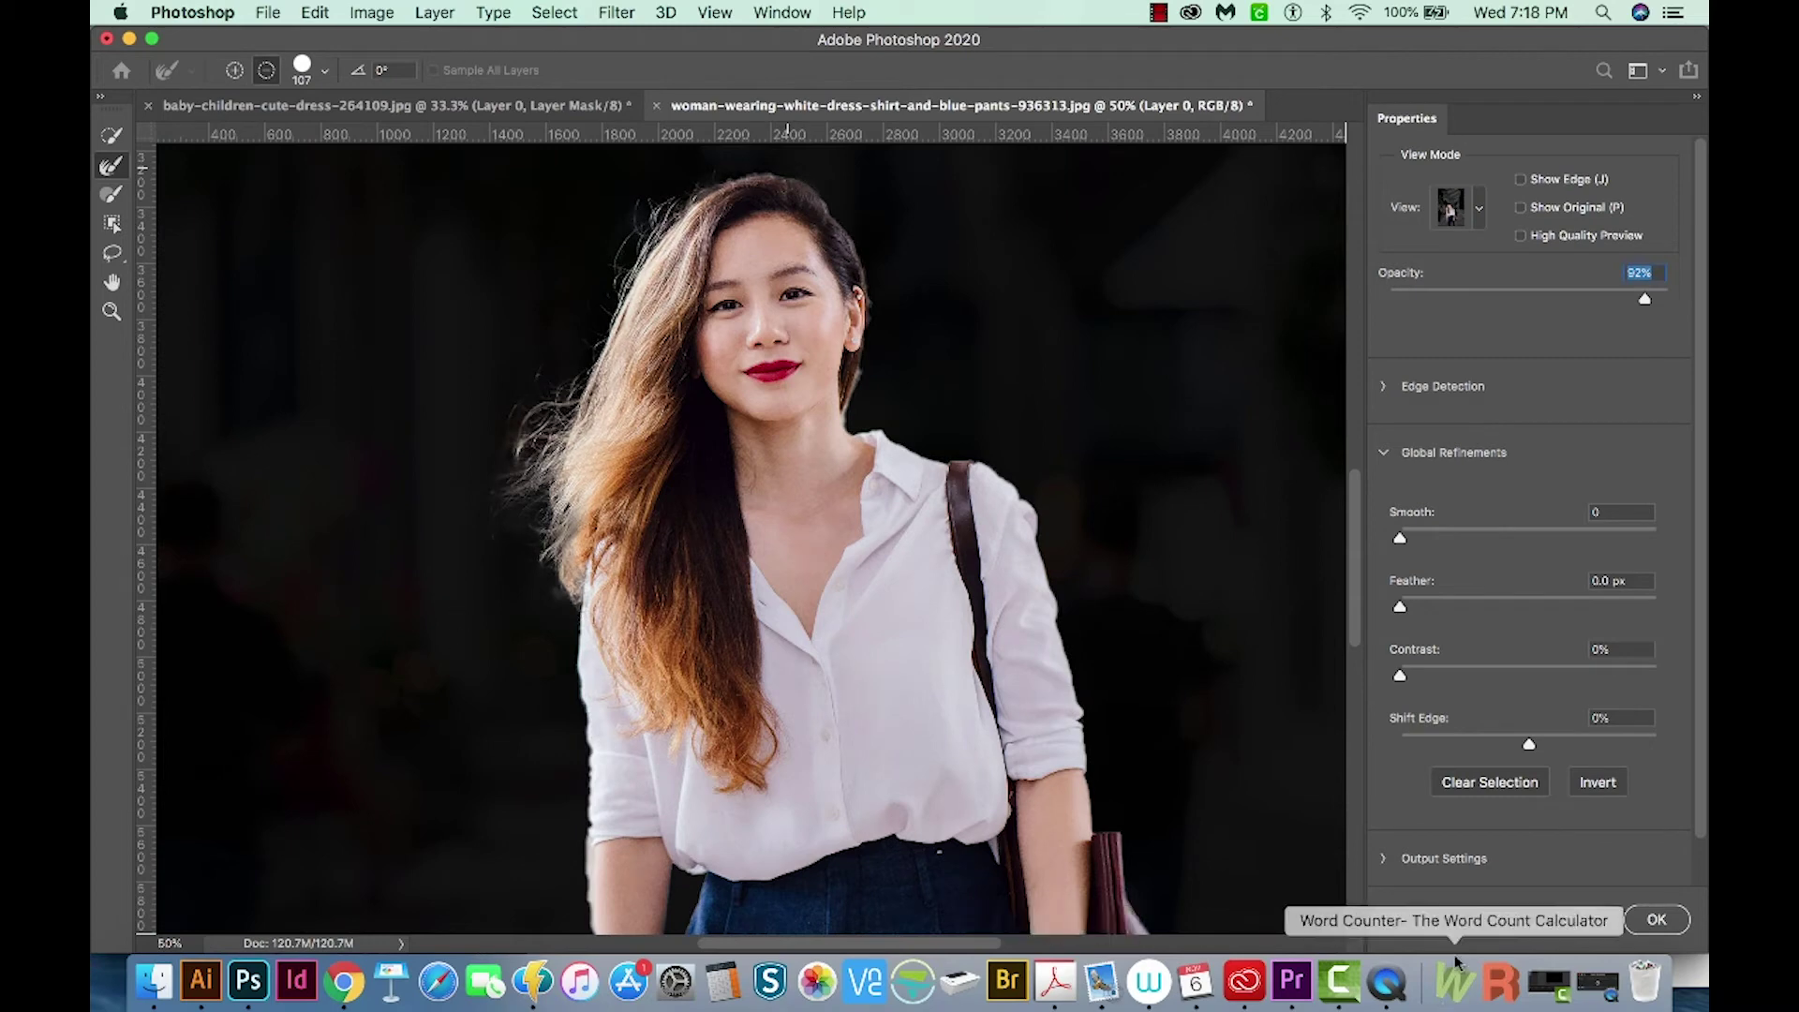
pyautogui.click(1656, 921)
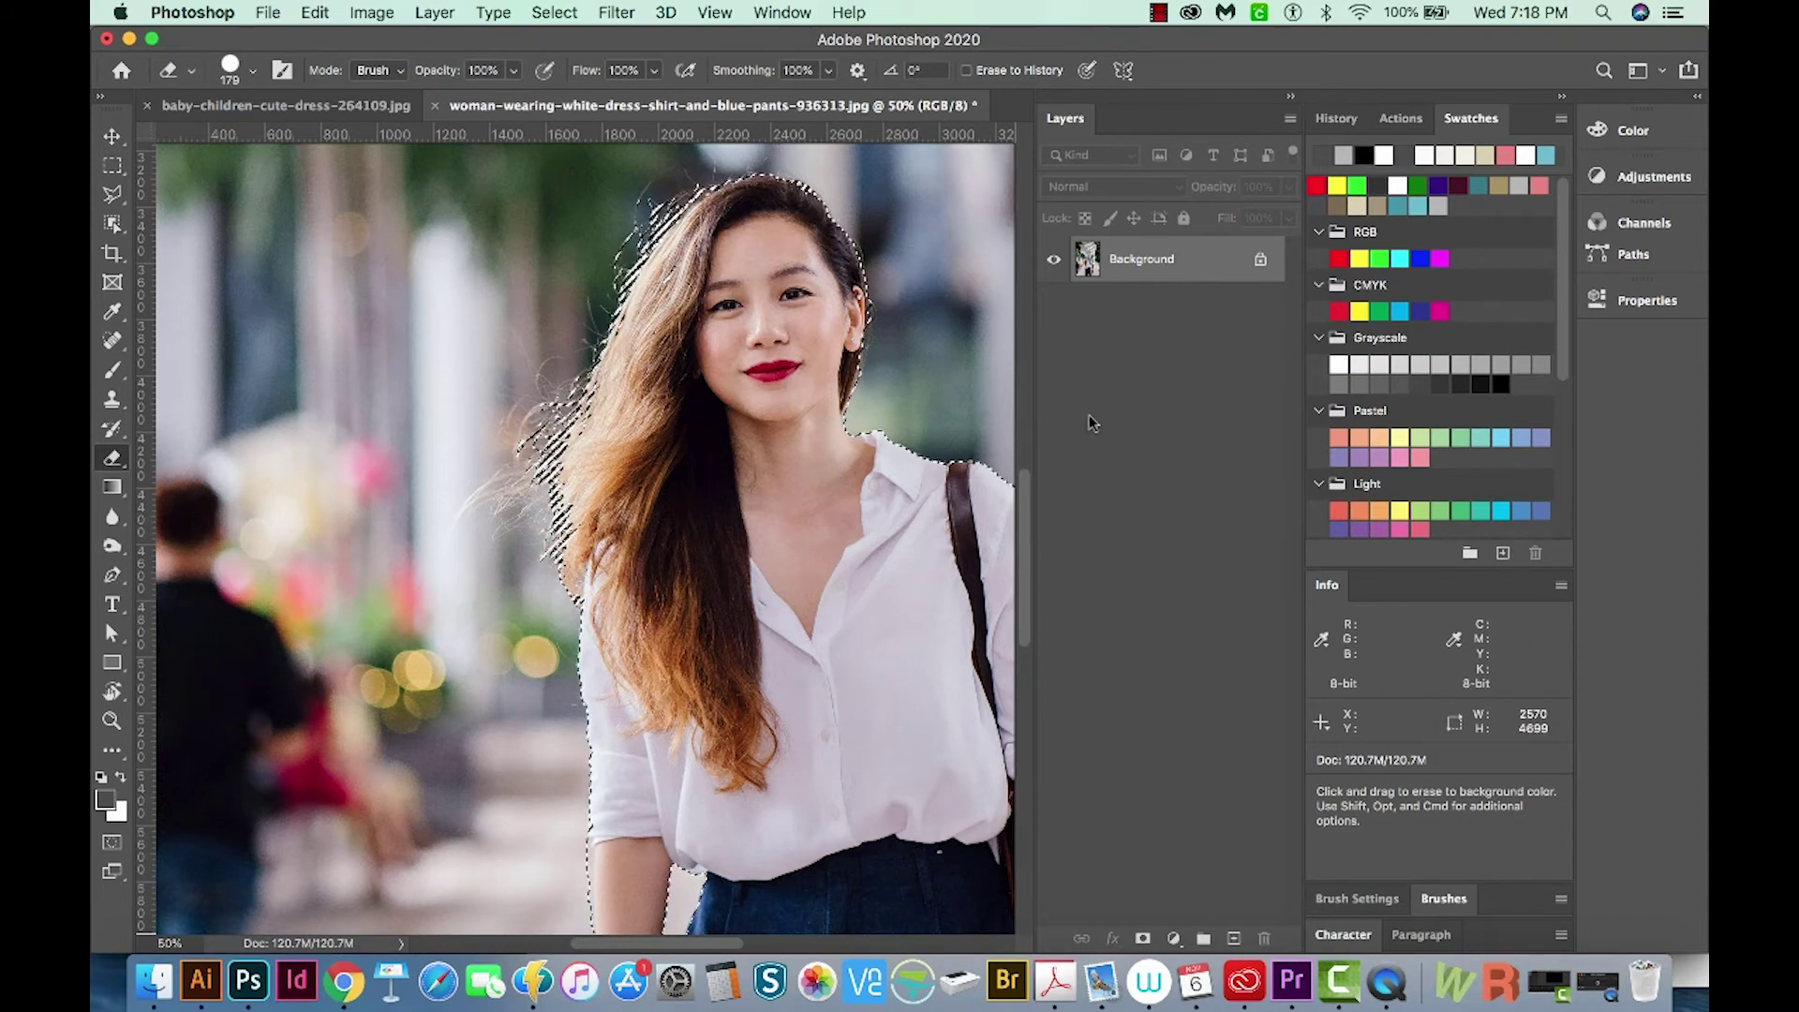
# Copy the selected woman onto a new layer and add a gradient fill layer above the Background
pyautogui.press('super+j')
pyautogui.hotkey('alt', '[')
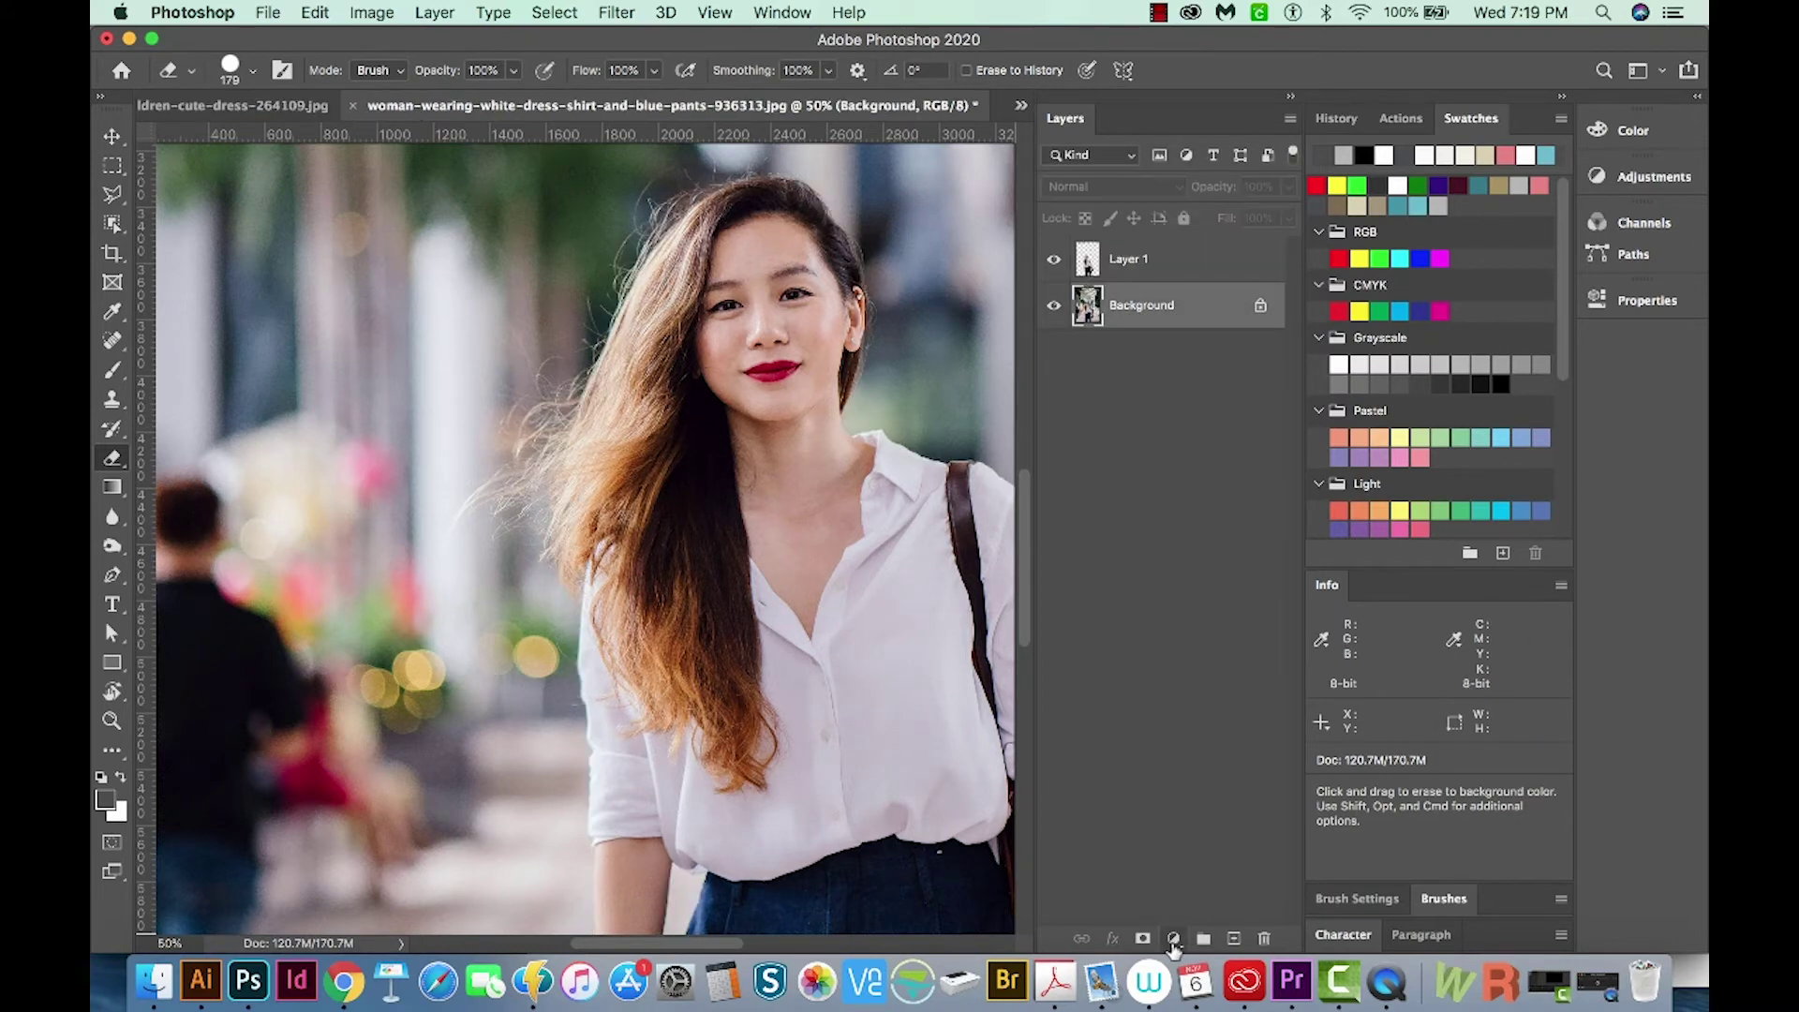
pyautogui.click(1173, 939)
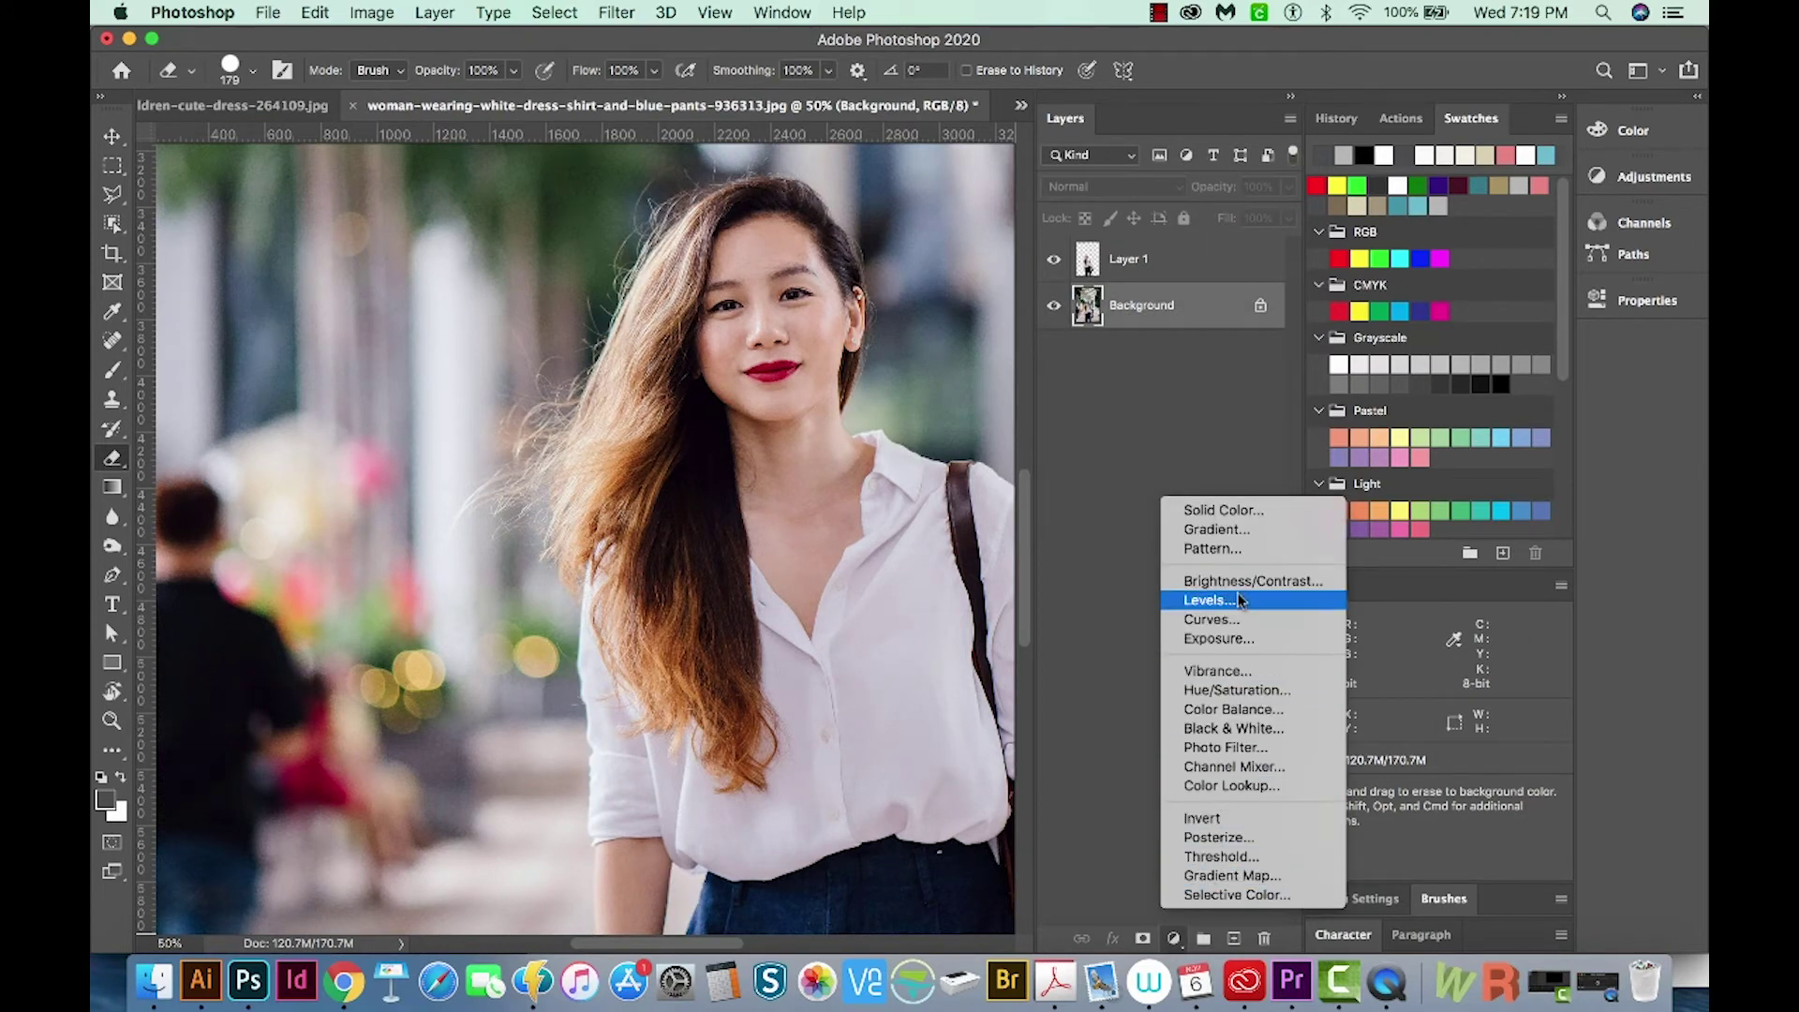
pyautogui.click(1244, 527)
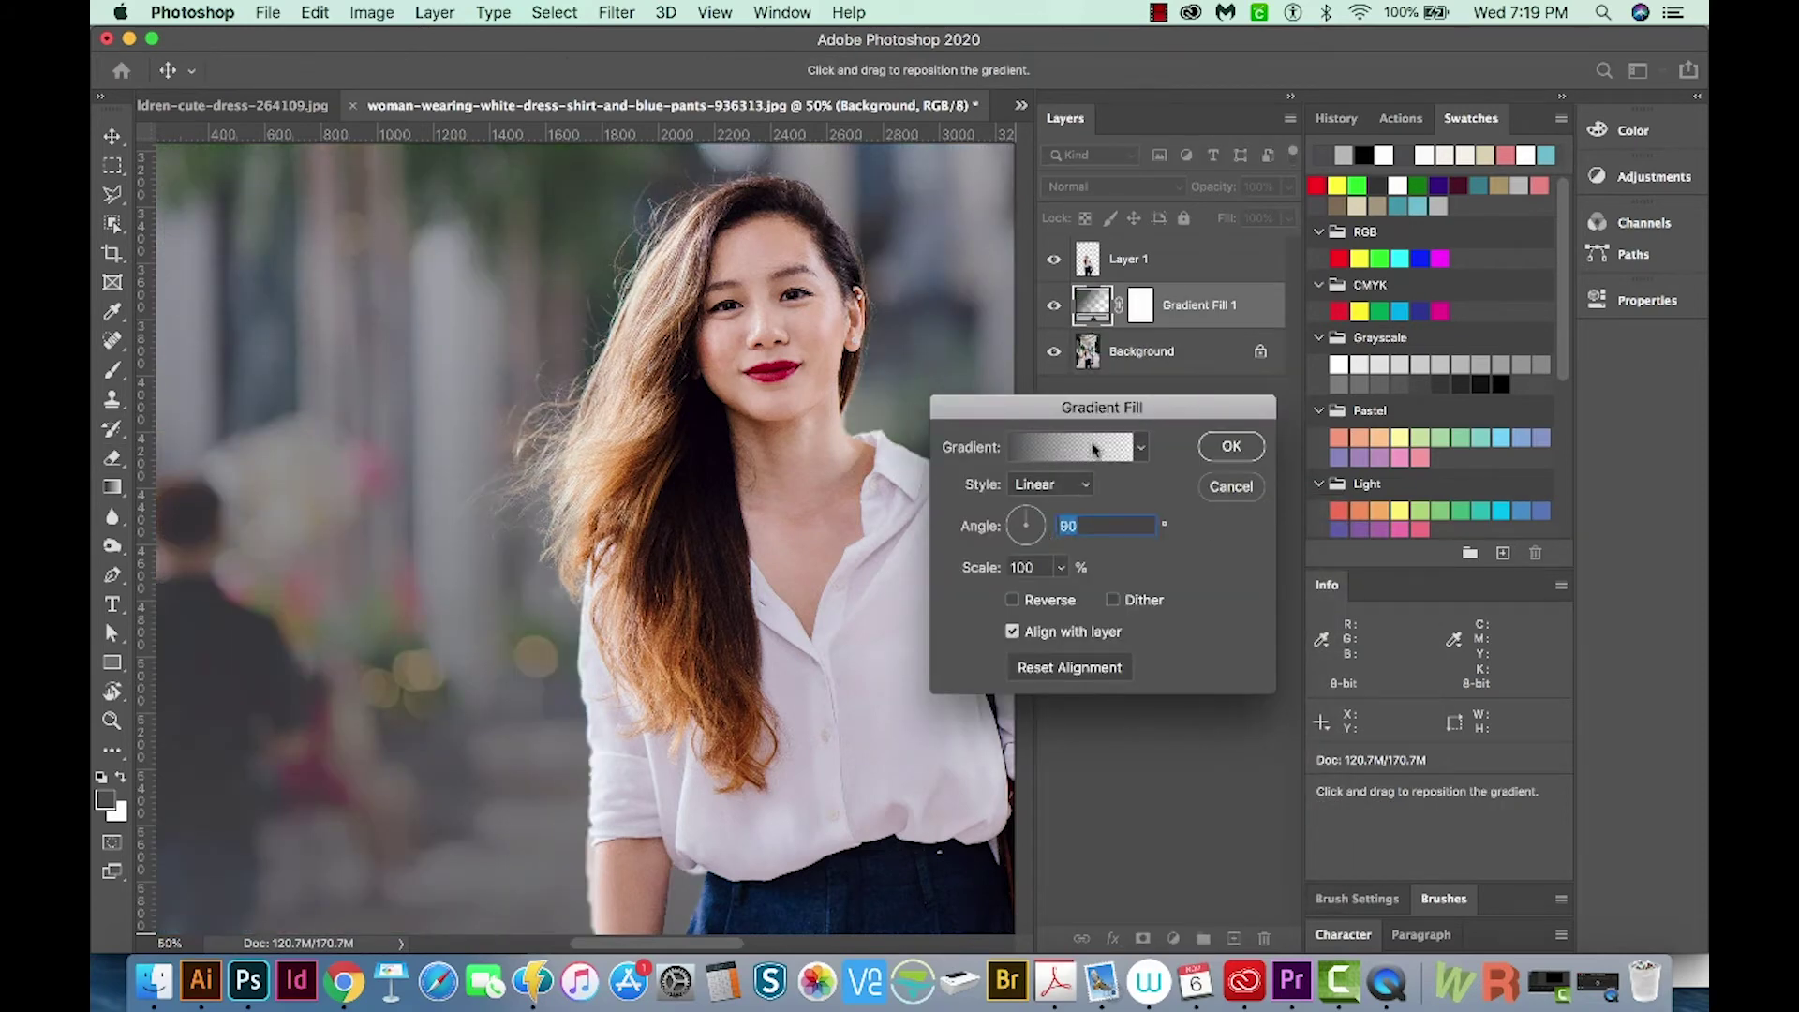
# Set the gradient's left colour stop to near-black #212122 and confirm
pyautogui.click(1090, 451)
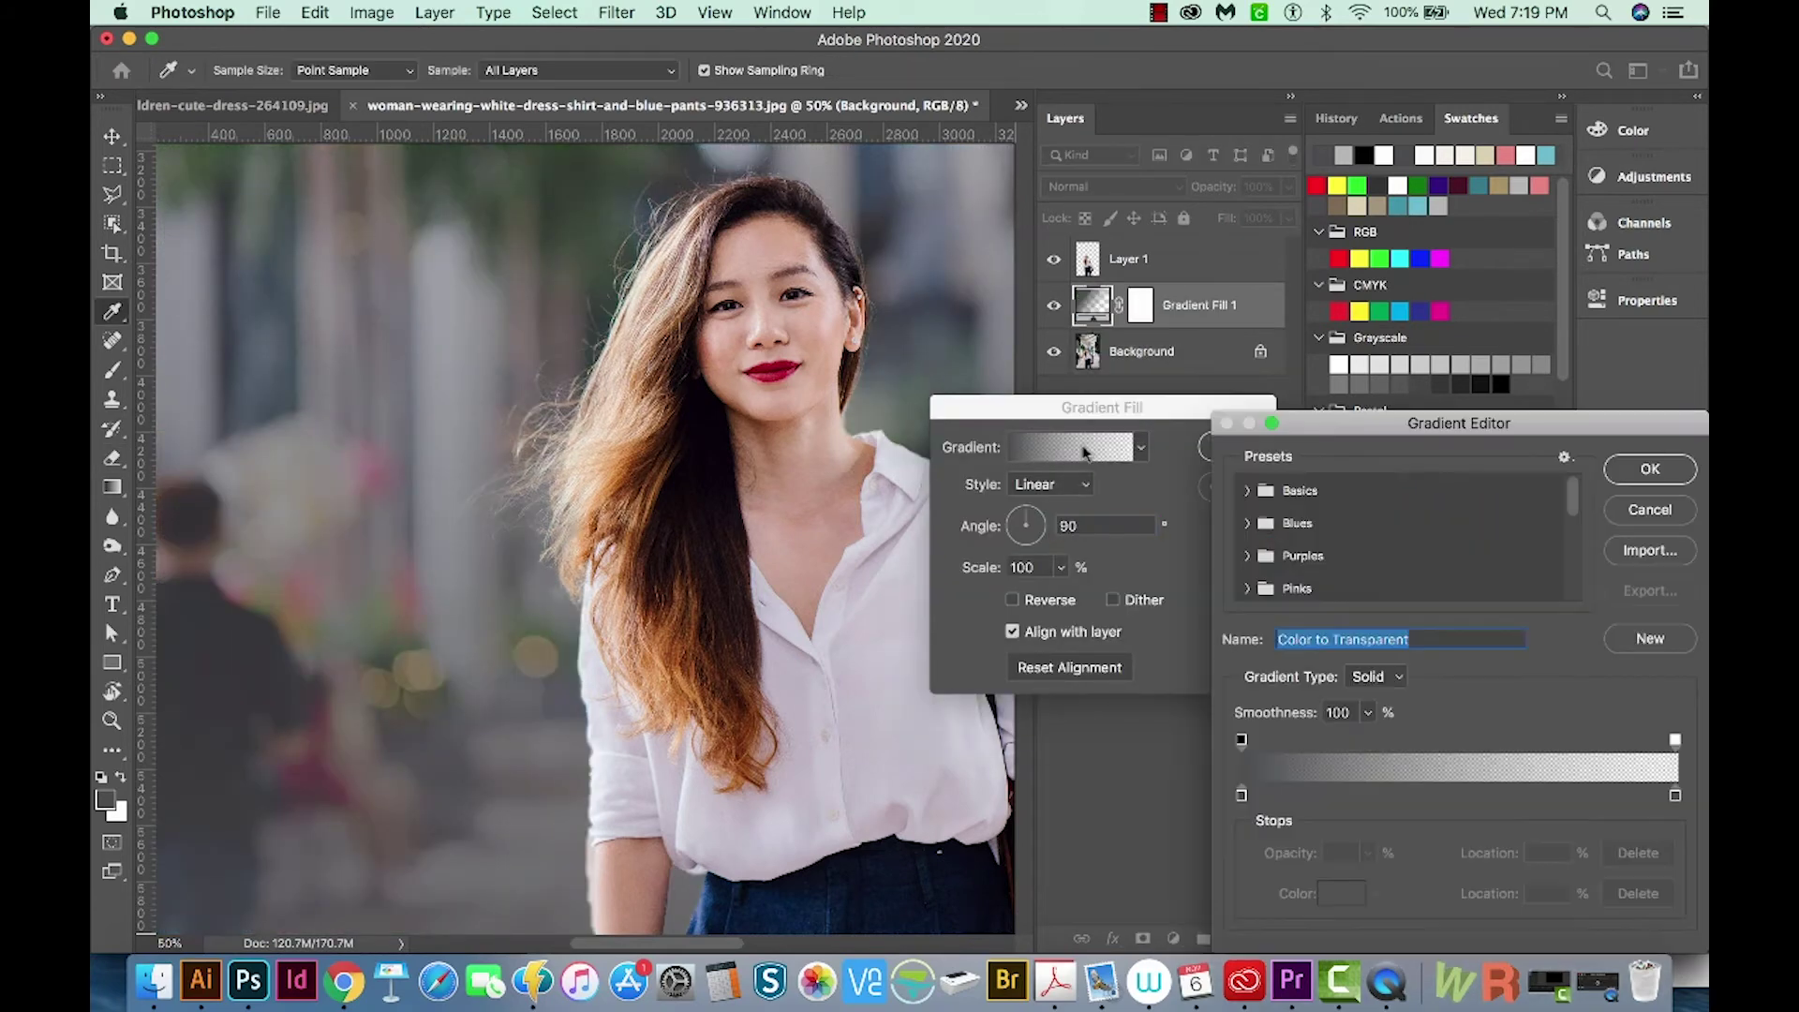
pyautogui.doubleClick(1242, 796)
pyautogui.click(1131, 622)
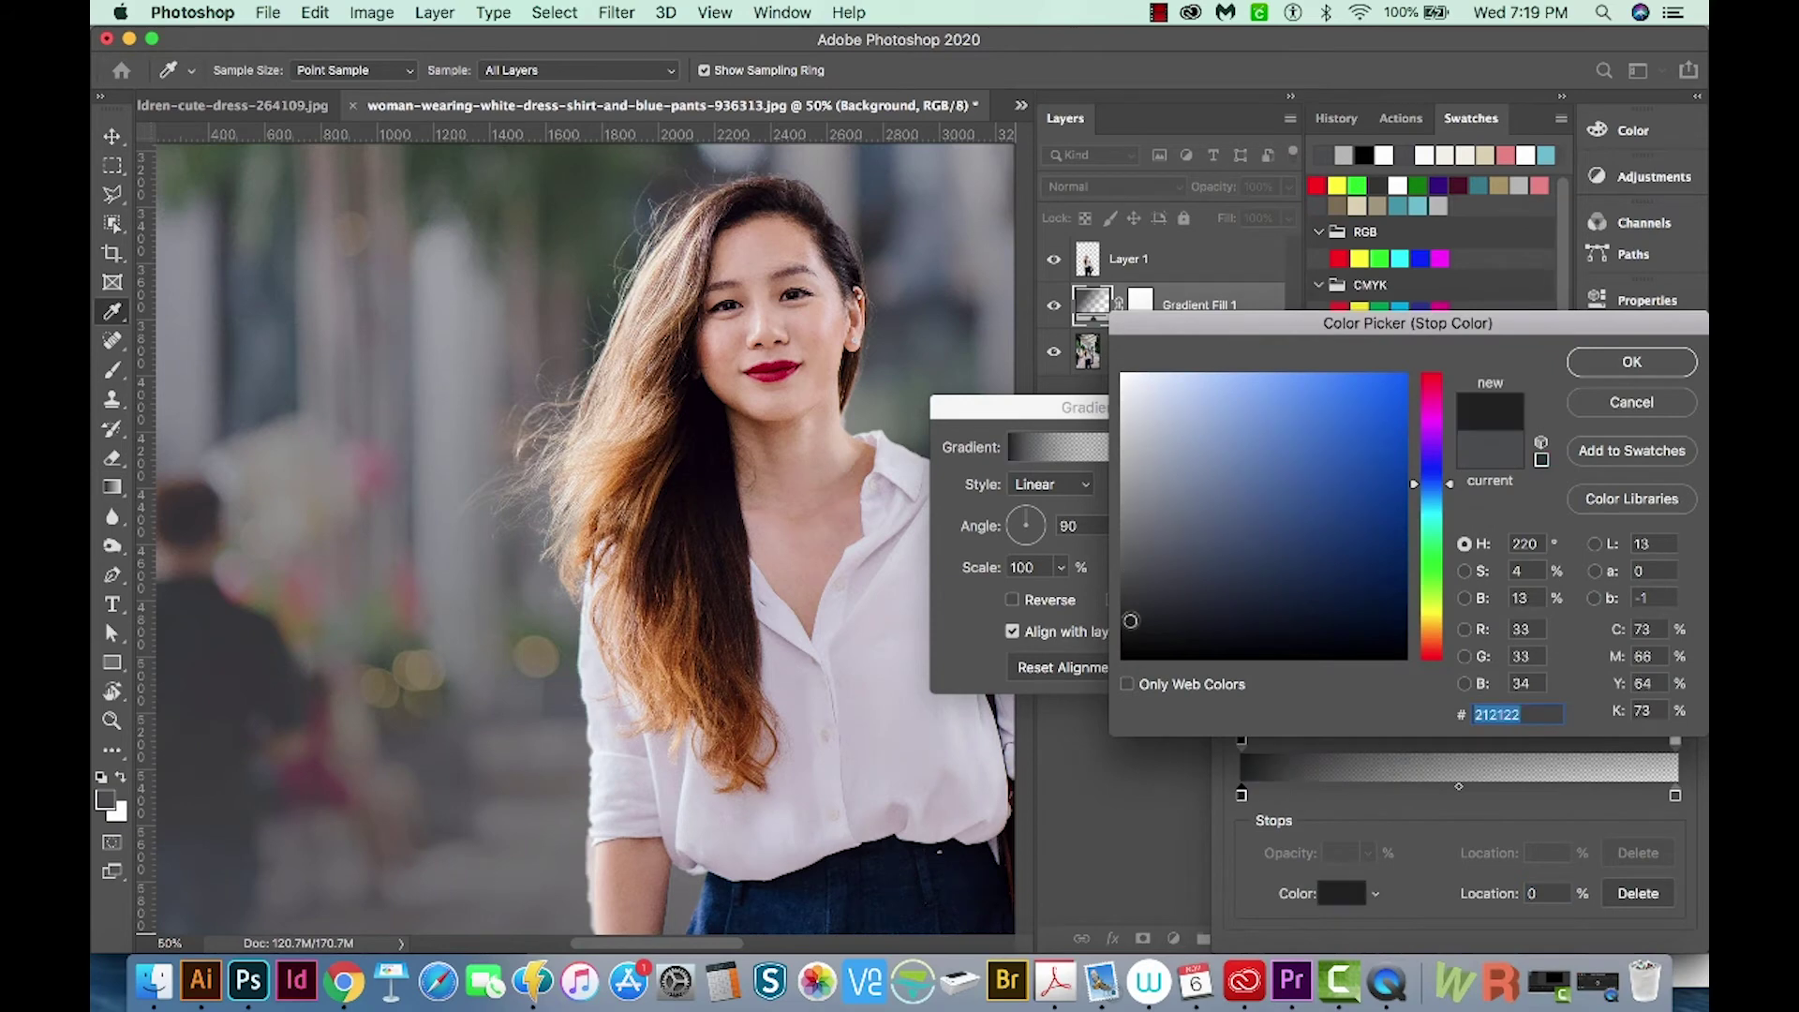
pyautogui.click(1669, 366)
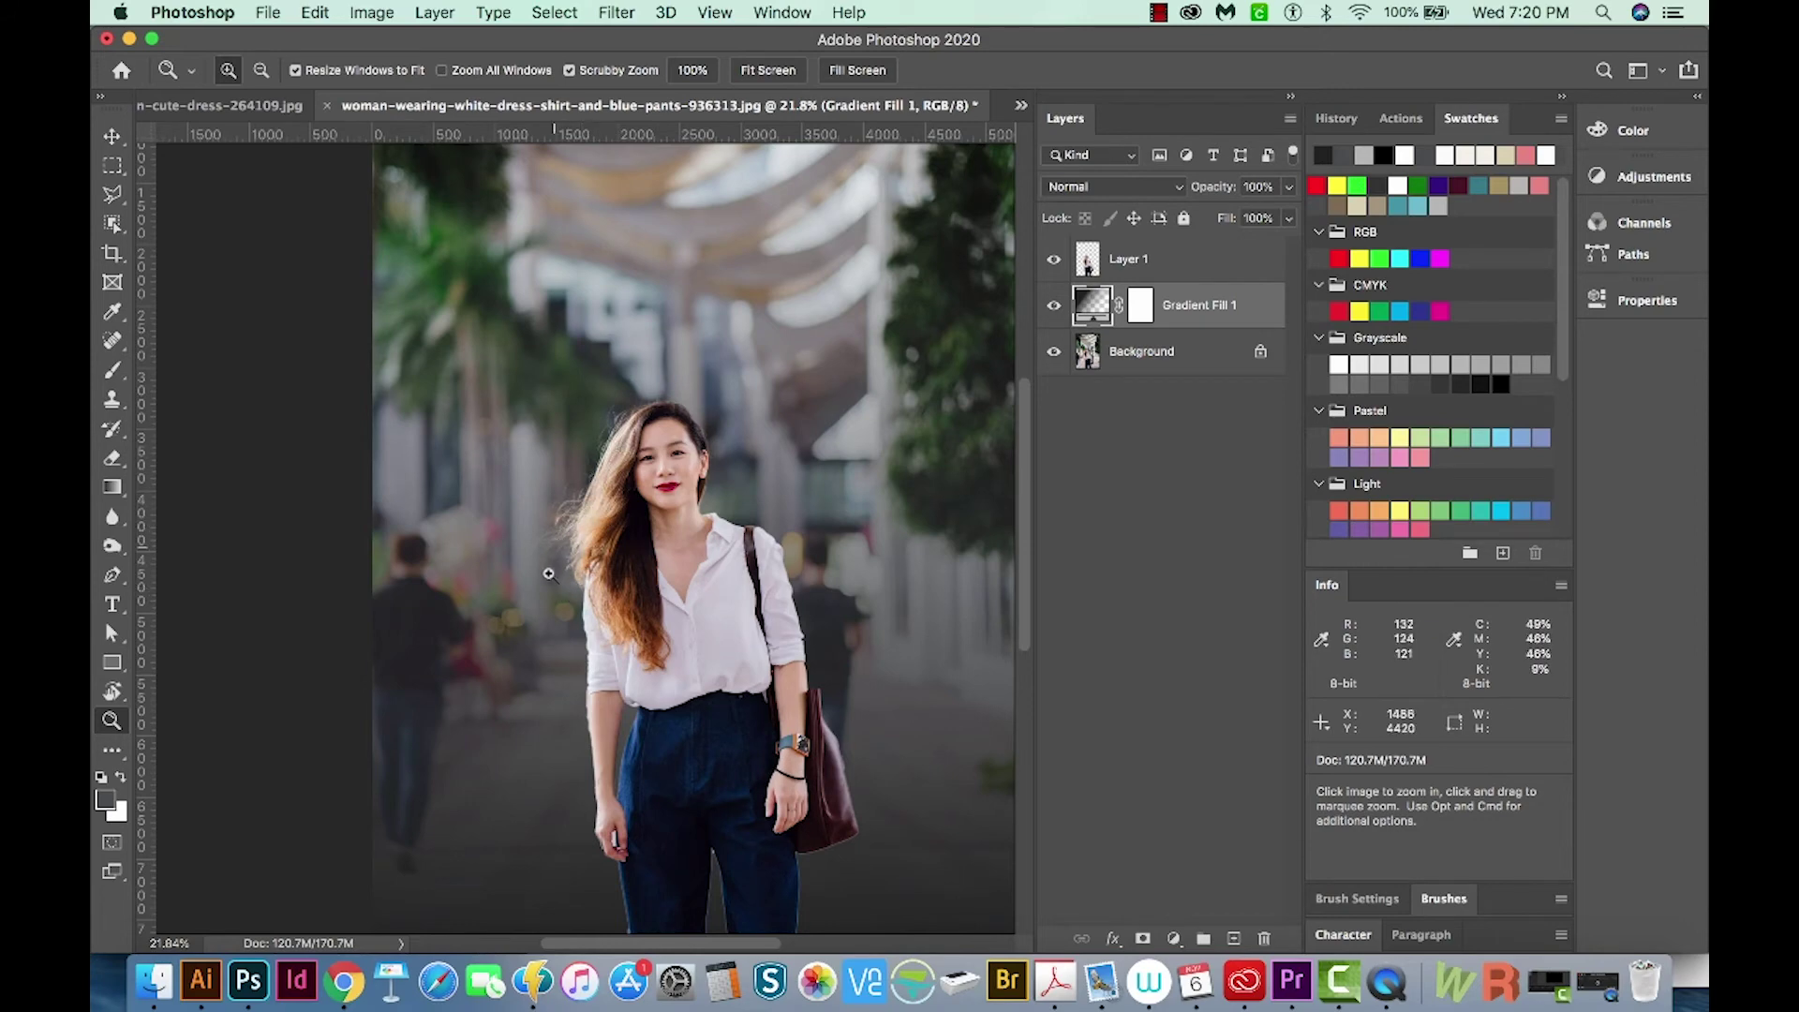
# Zoom in to inspect the hair edges, then switch to Finder's Downloads folder
pyautogui.moveTo(577, 728); pyautogui.dragTo(637, 767)
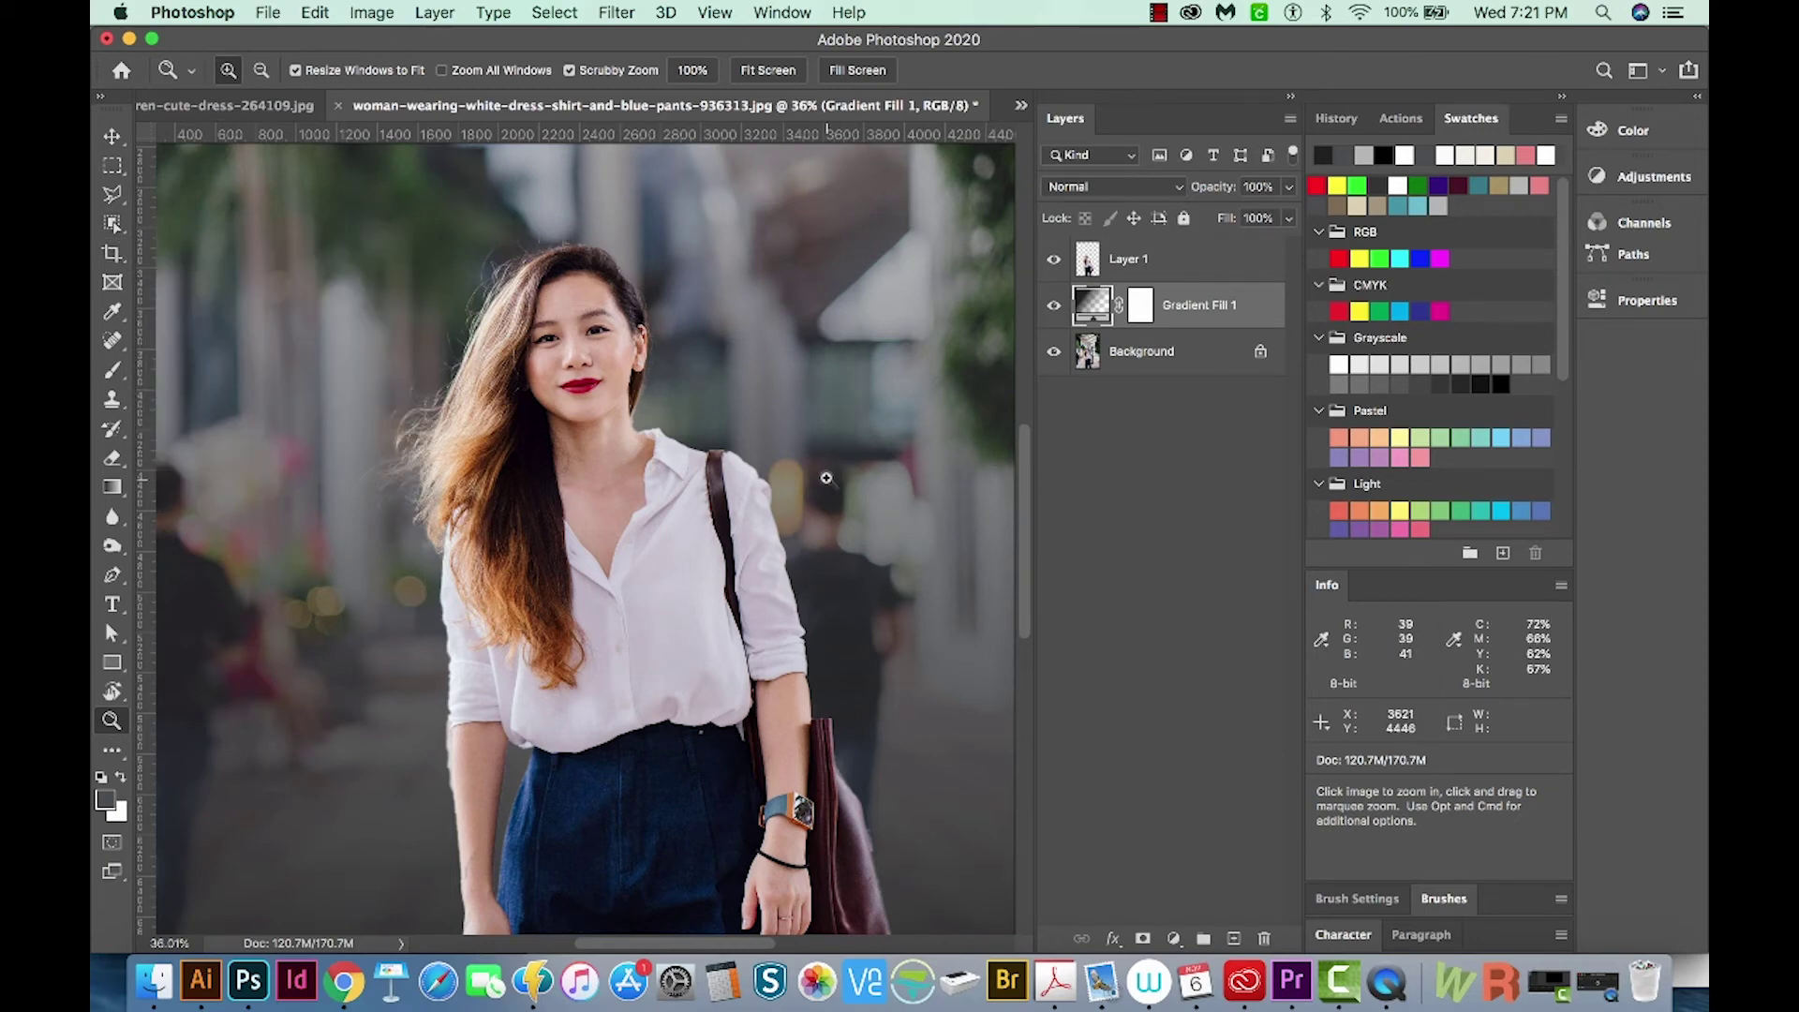
pyautogui.press('super+Tab')
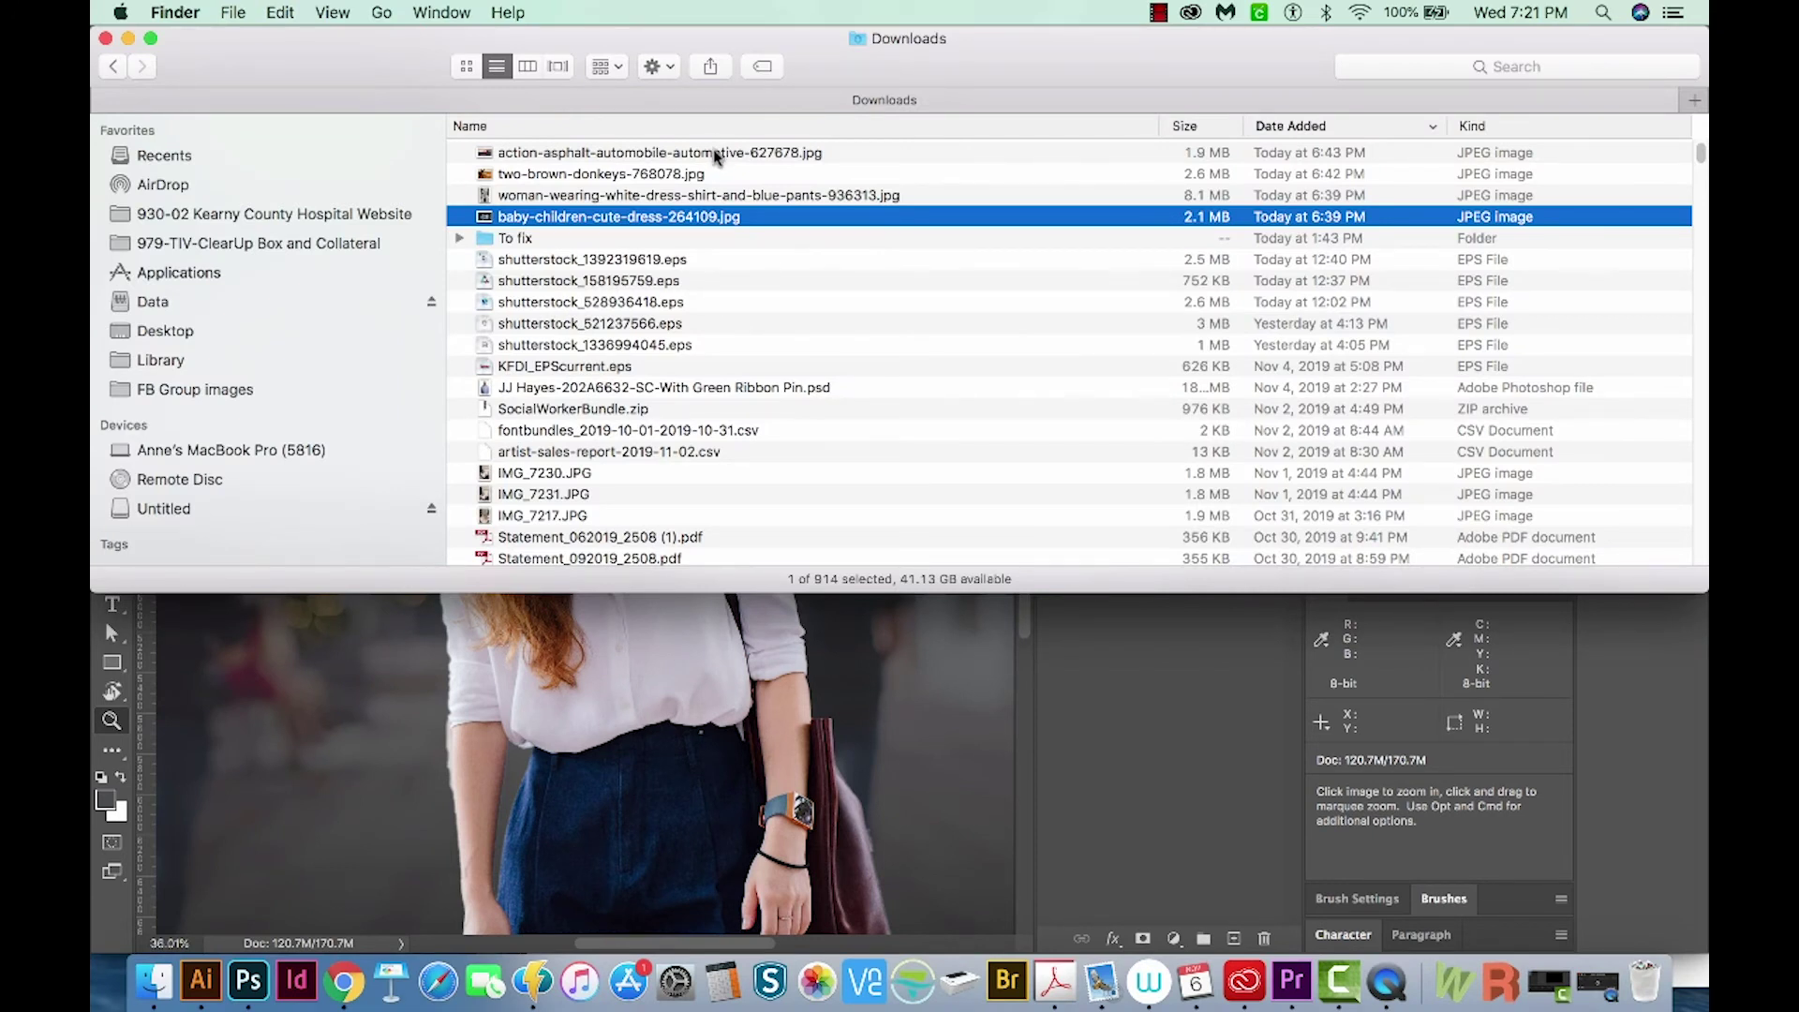
# Open action-asphalt-automobile-automotive-627678.jpg in Photoshop by dragging it onto the Dock icon
pyautogui.moveTo(718, 152); pyautogui.dragTo(248, 981)
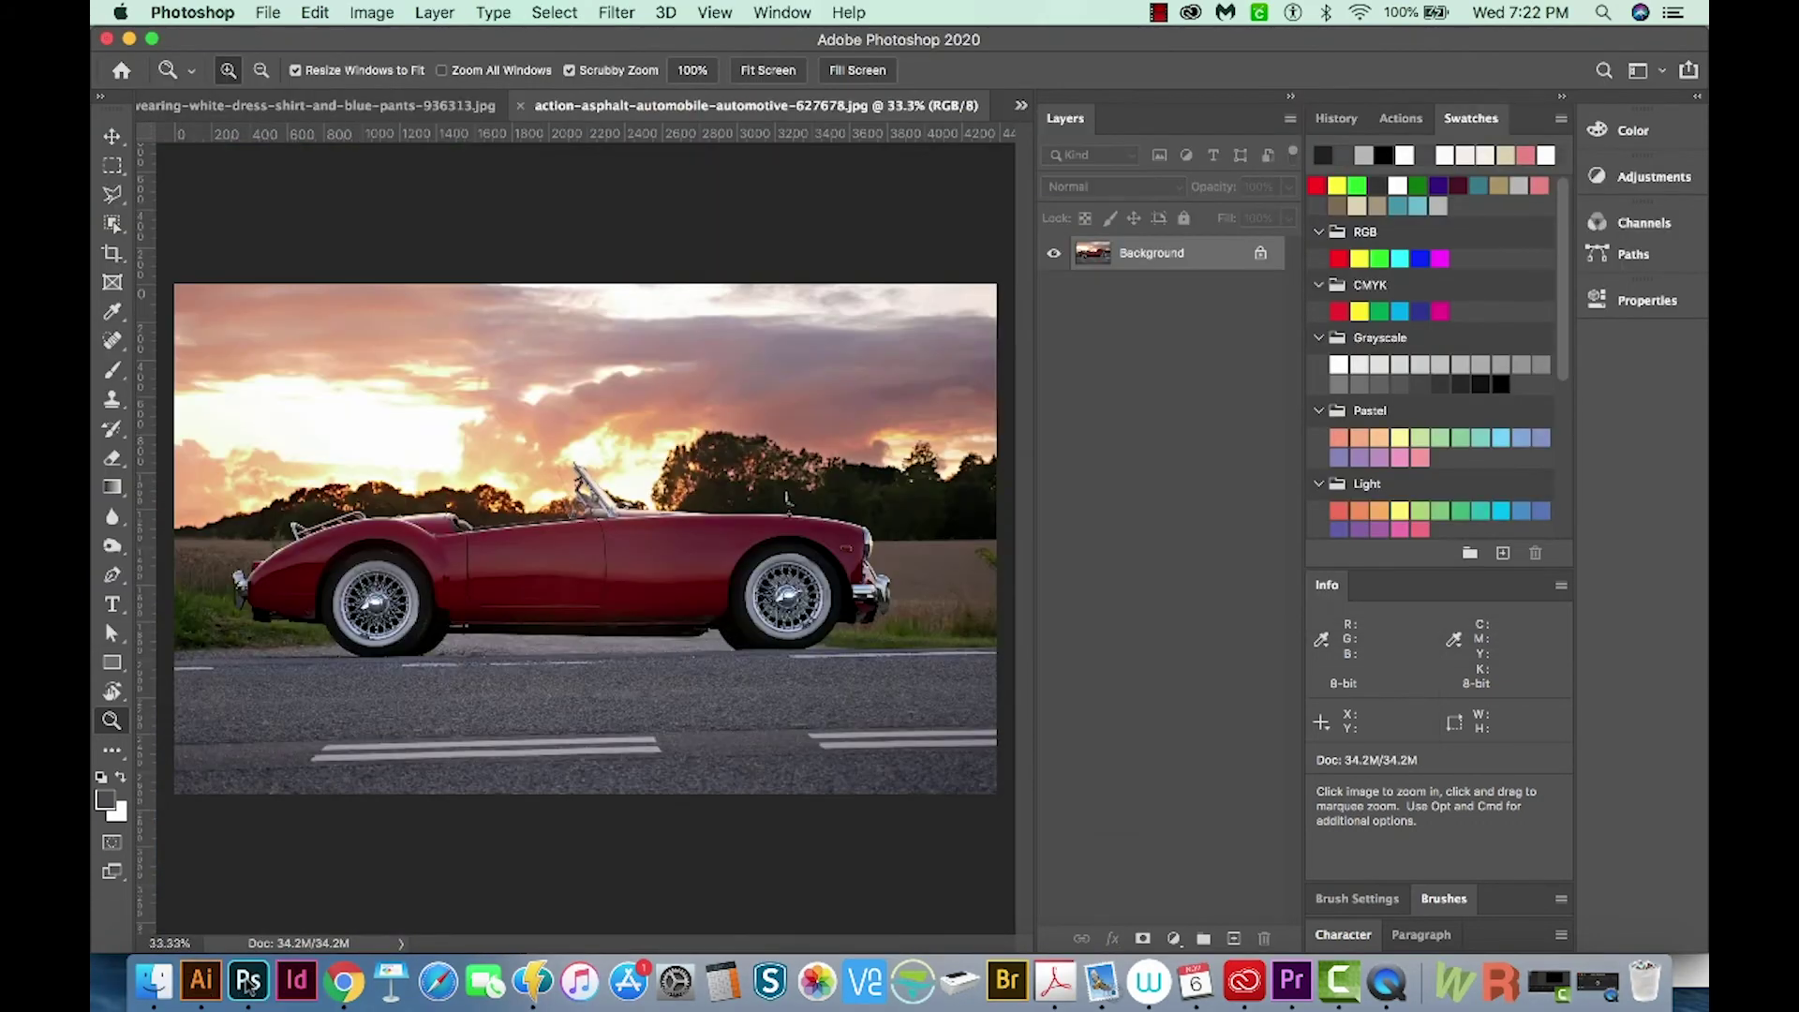
pyautogui.press('w')
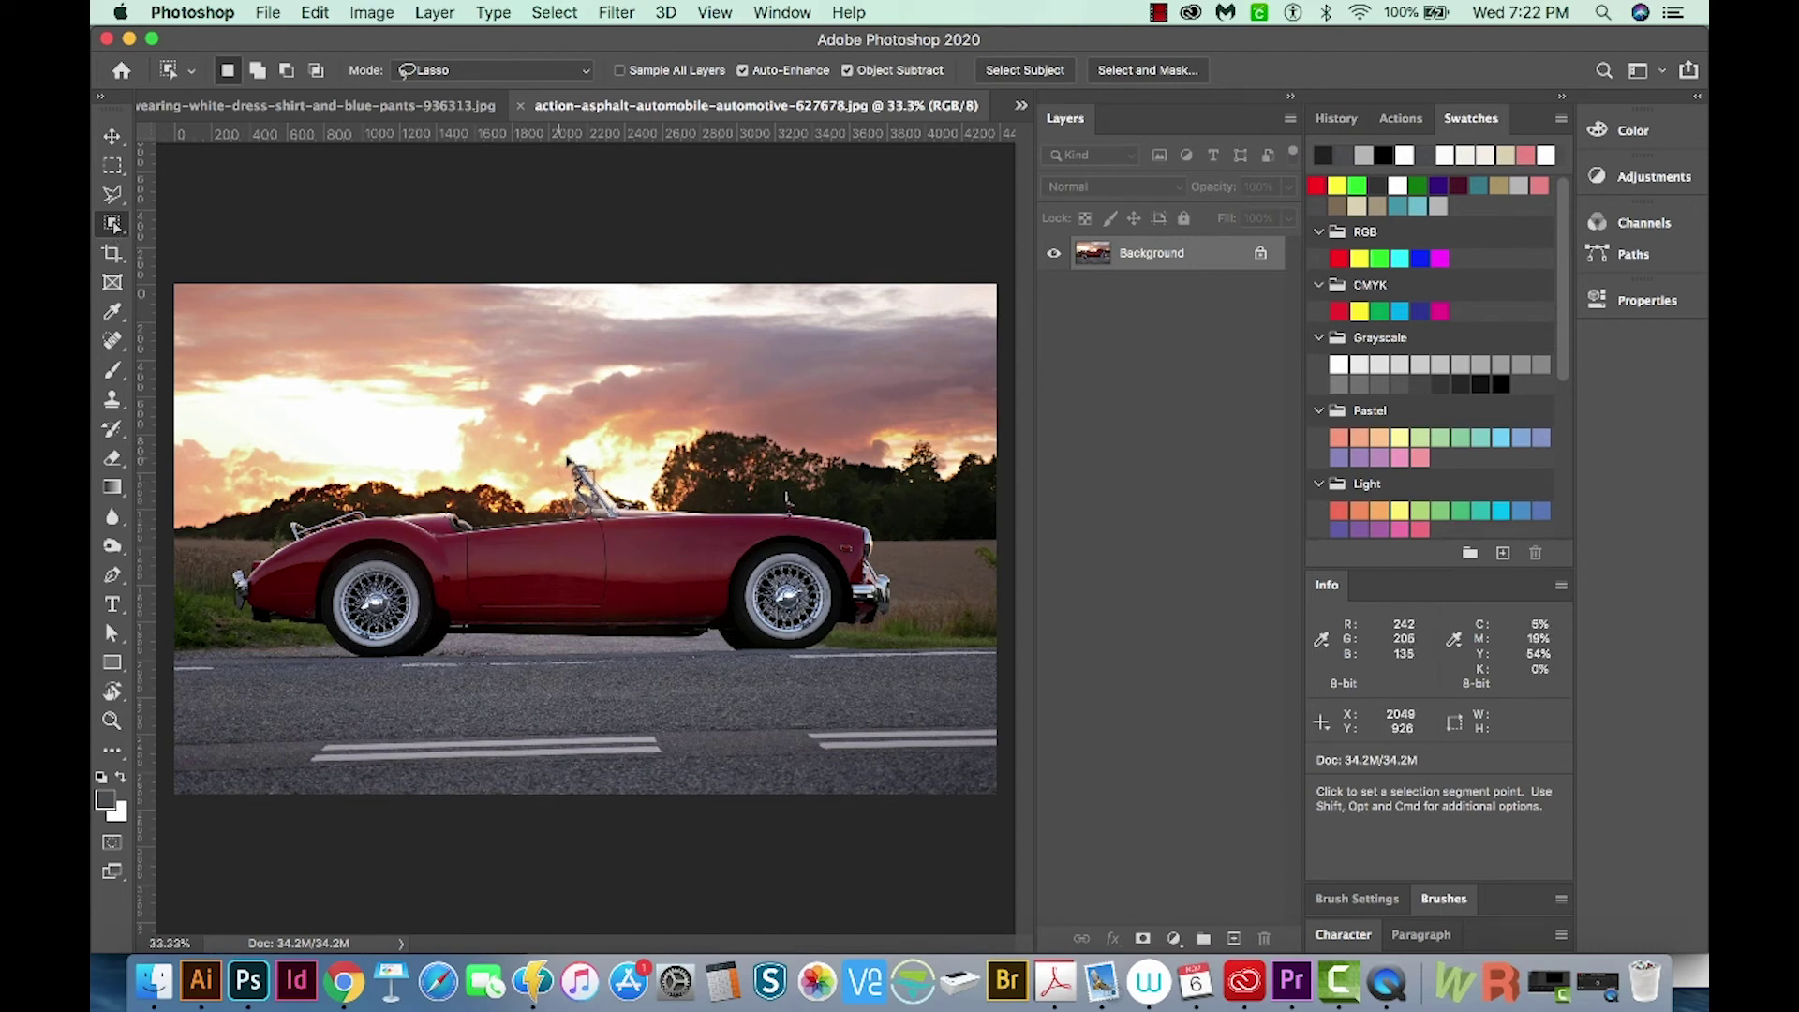
# Trace a loose Object Selection lasso around the red car, then zoom in on the hood ornament
pyautogui.moveTo(569, 456)
pyautogui.mouseDown()
pyautogui.moveTo(562, 513)
pyautogui.moveTo(319, 505)
pyautogui.moveTo(233, 553)
pyautogui.moveTo(250, 633)
pyautogui.moveTo(430, 675)
pyautogui.mouseUp()
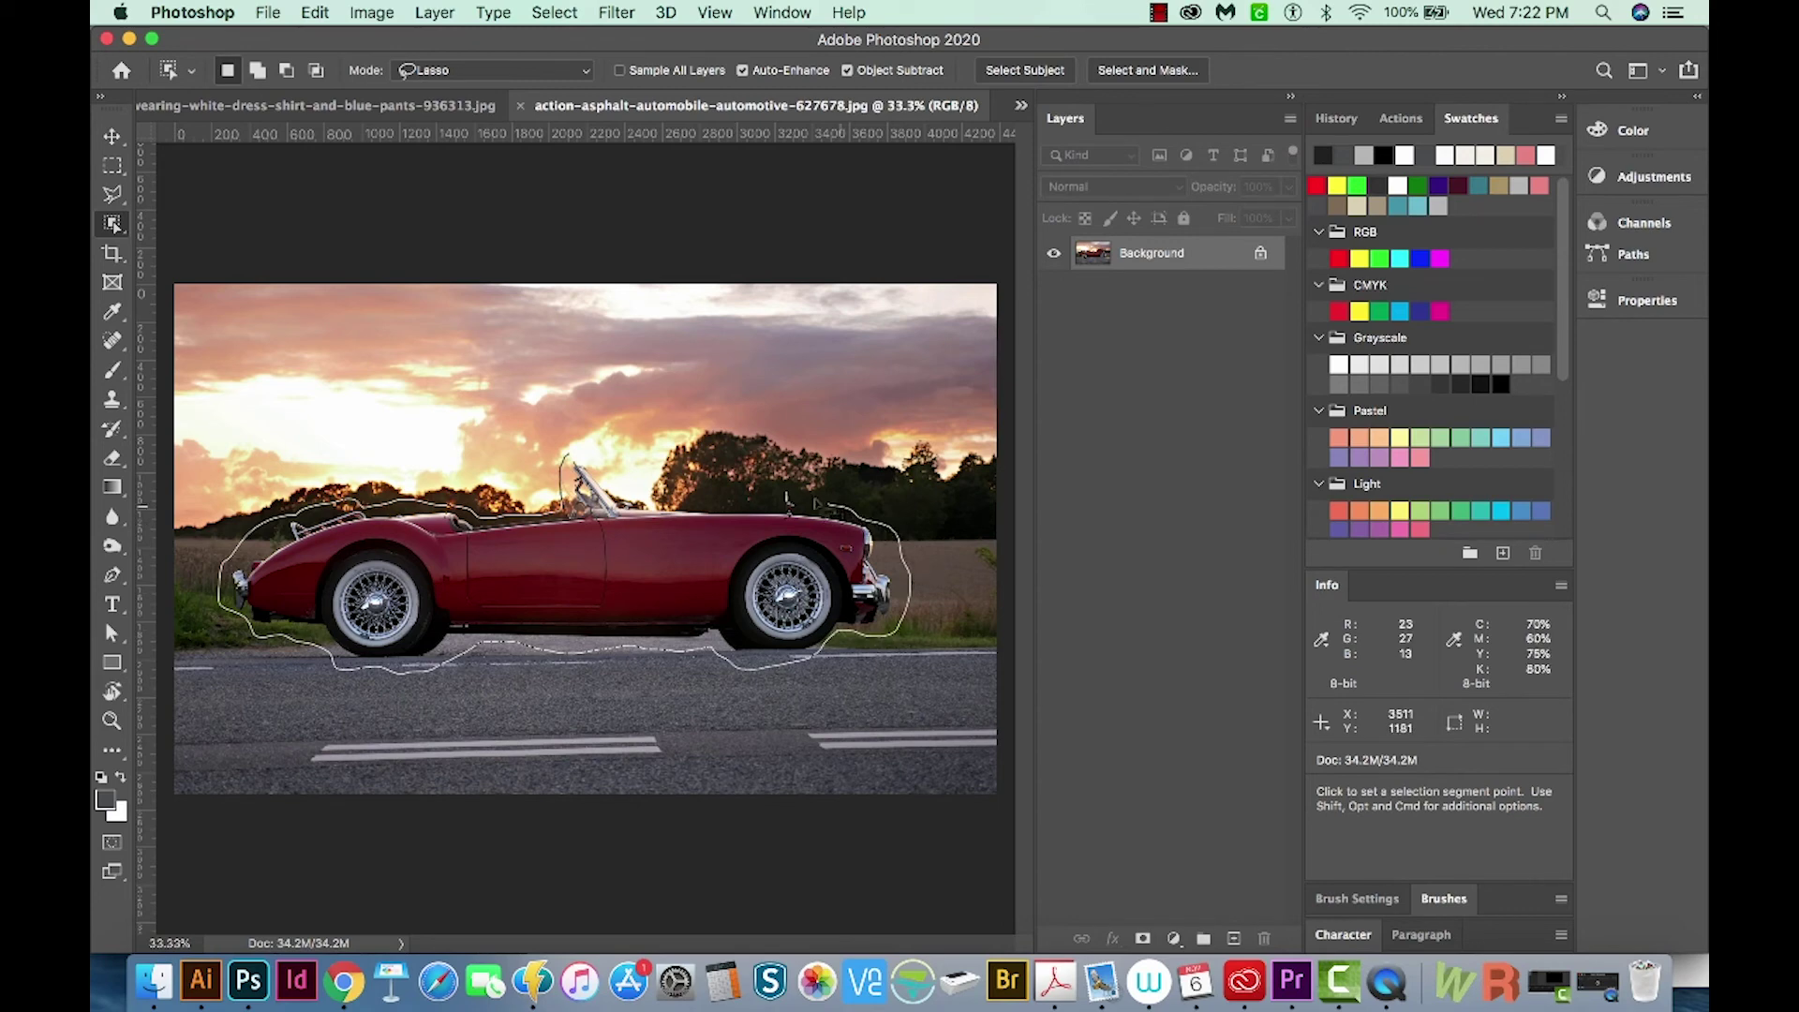
pyautogui.moveTo(699, 494); pyautogui.dragTo(573, 453)
pyautogui.press('z')
pyautogui.moveTo(802, 493); pyautogui.dragTo(855, 567)
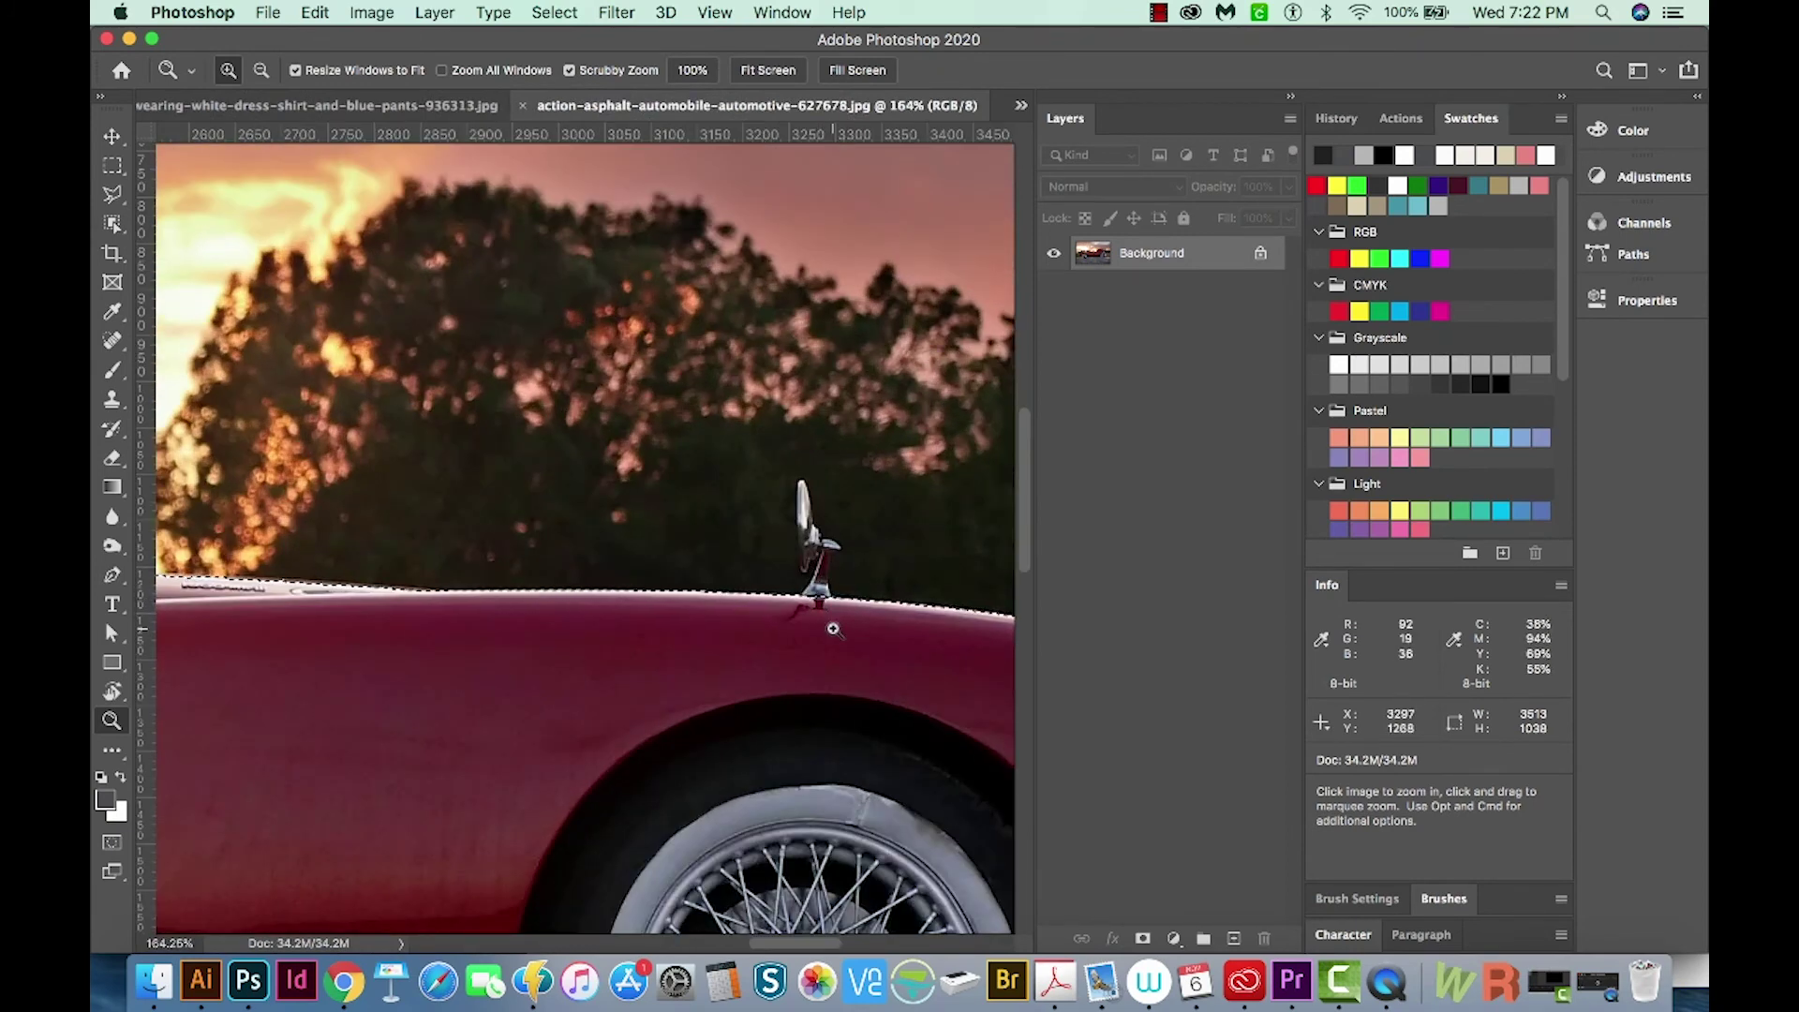
# Switch Object Selection to Rectangle mode and box in the hood ornament
pyautogui.press('w')
pyautogui.click(534, 78)
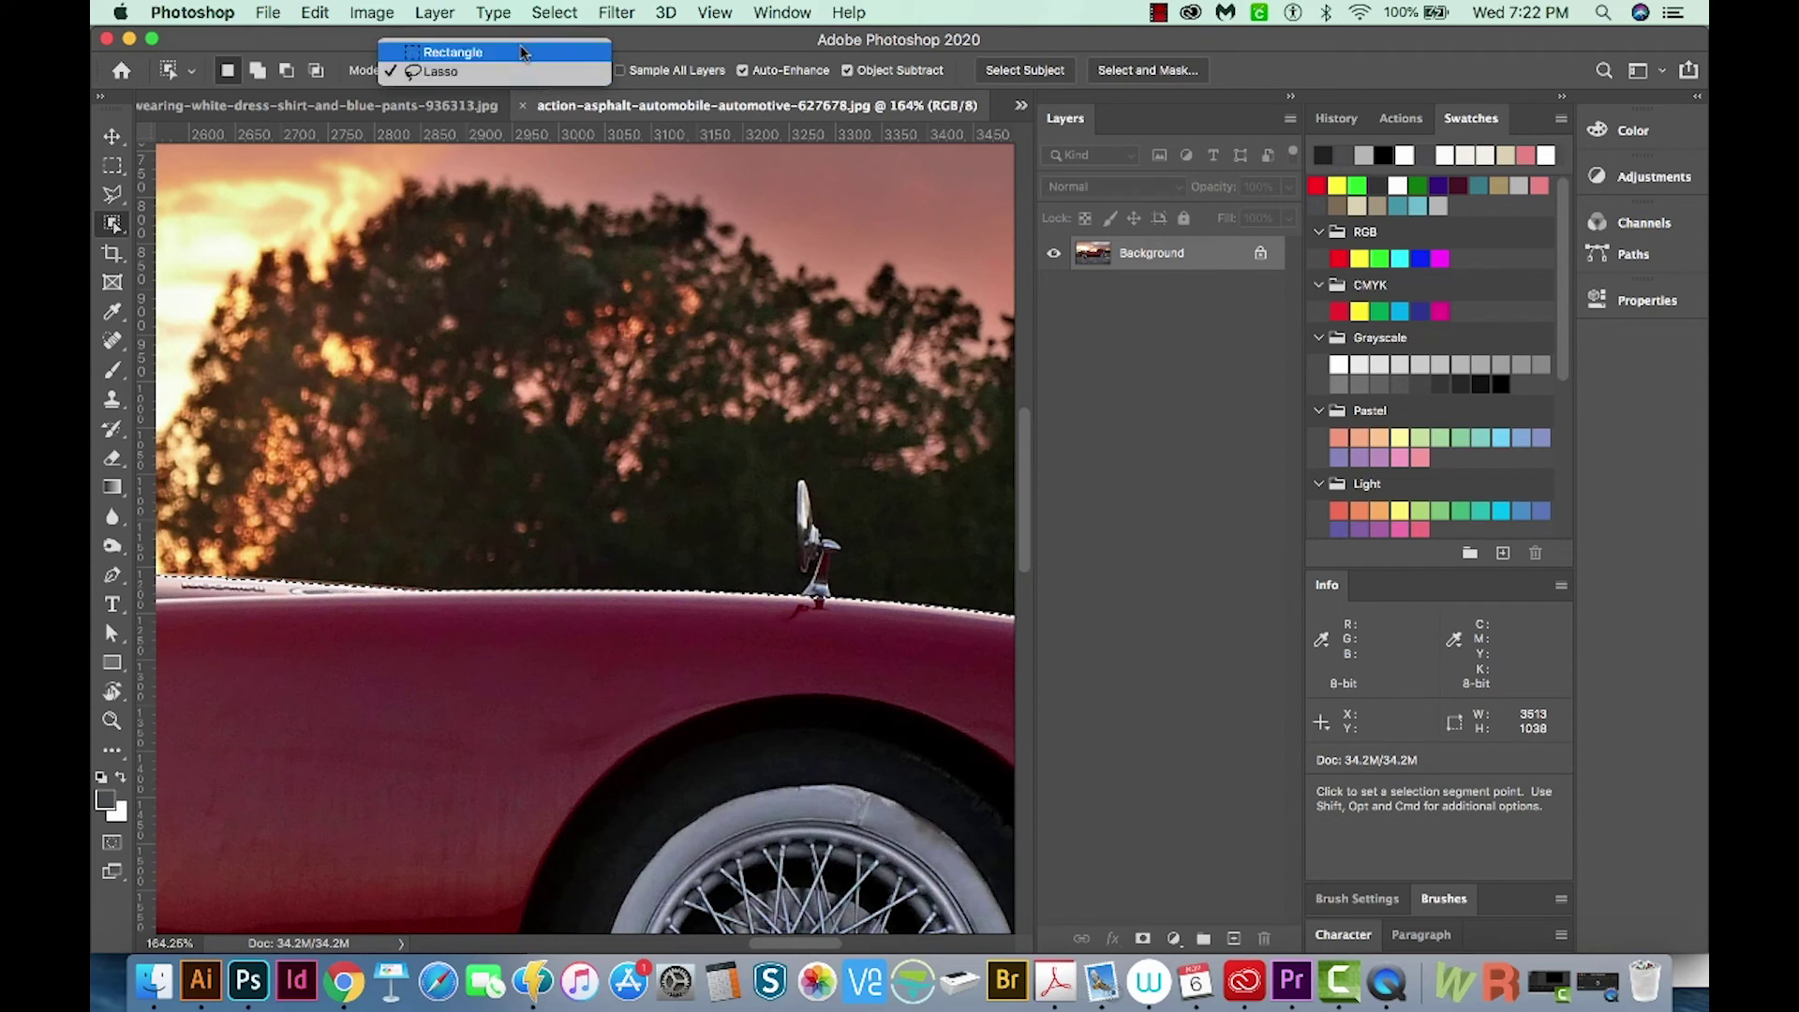
pyautogui.click(522, 56)
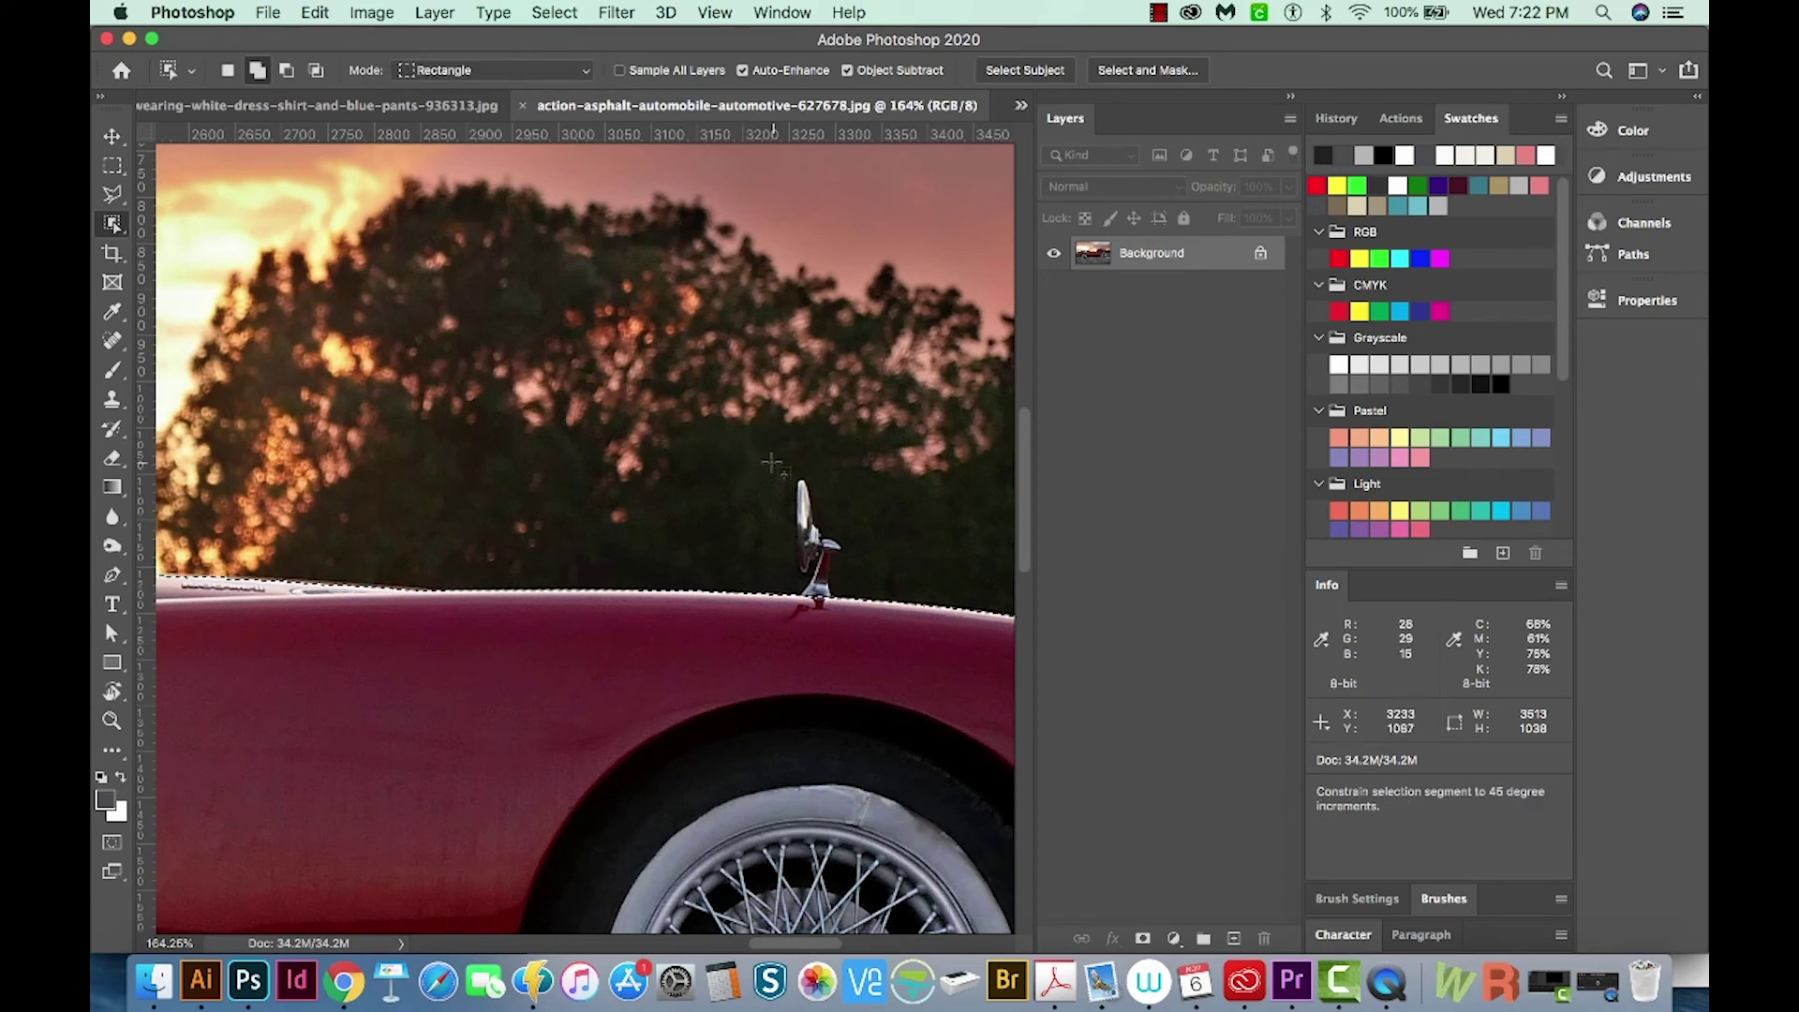
pyautogui.moveTo(758, 457); pyautogui.dragTo(870, 648)
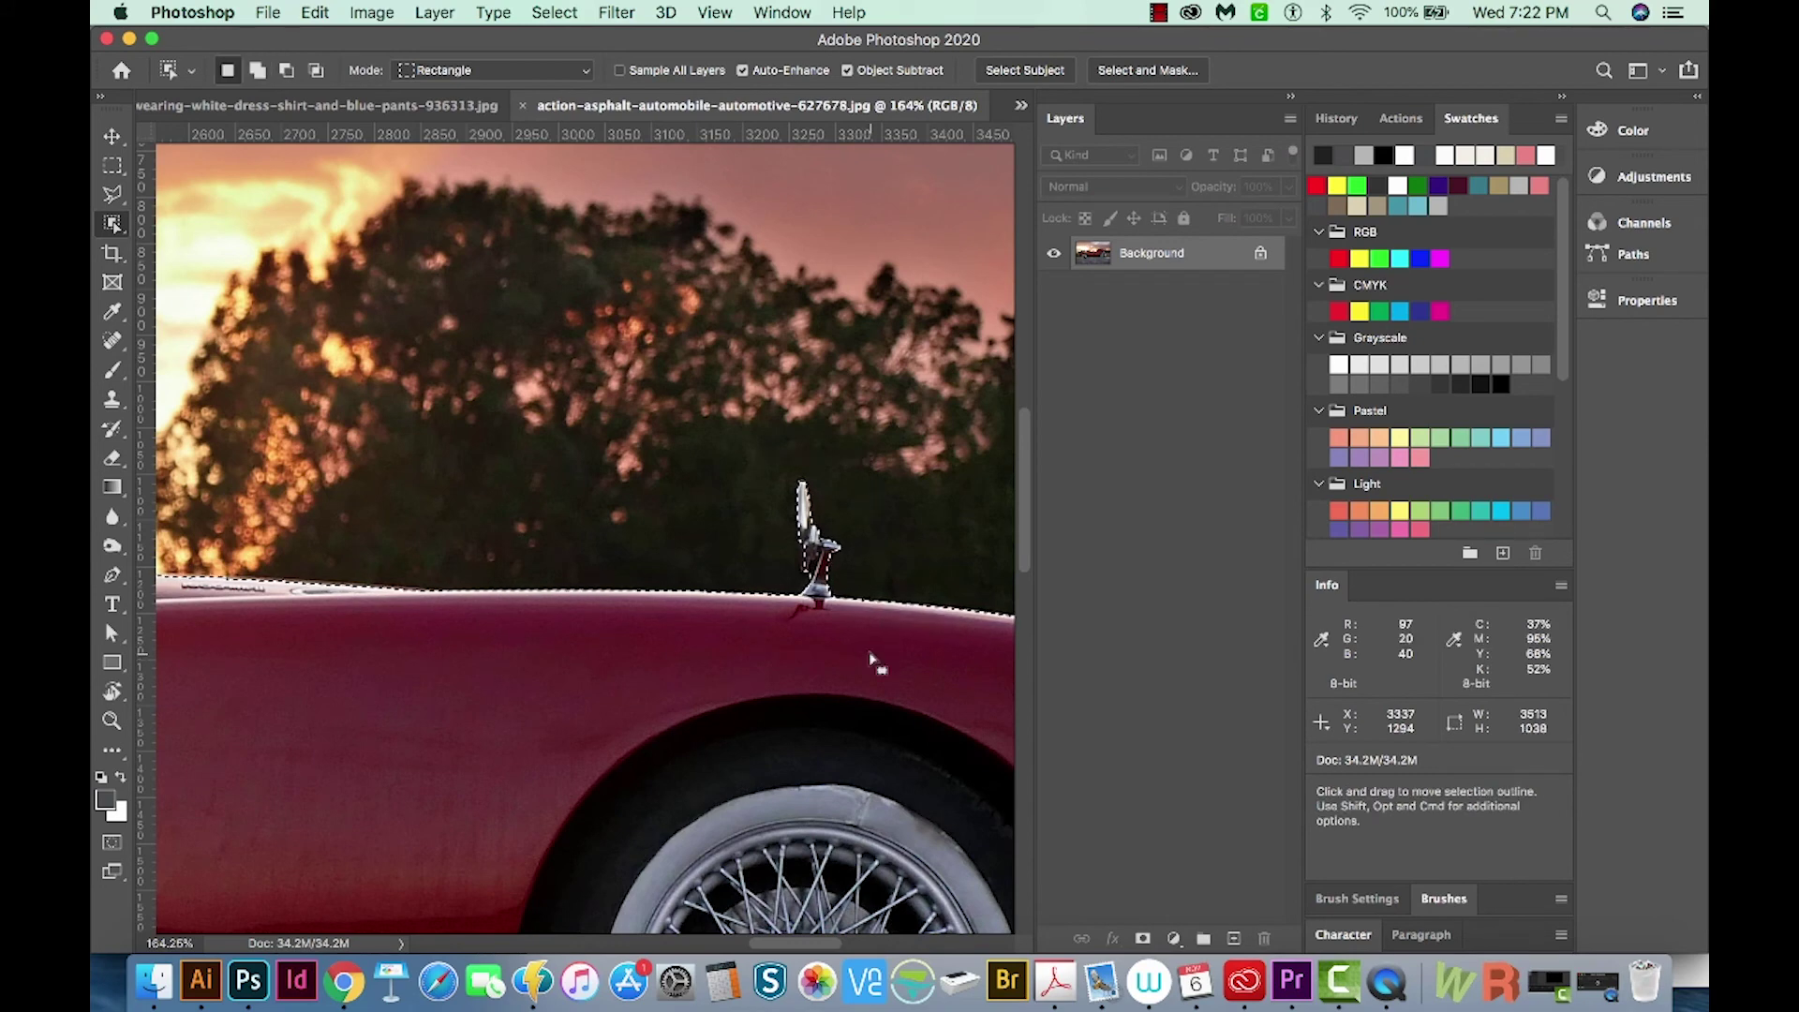
pyautogui.press('super+minus')
pyautogui.press('super+minus')
# Add the windshield and luggage rack to the car selection, then zoom out to the whole car
pyautogui.hscroll(-5, 871, 654)
pyautogui.scroll(5, 606, 377)
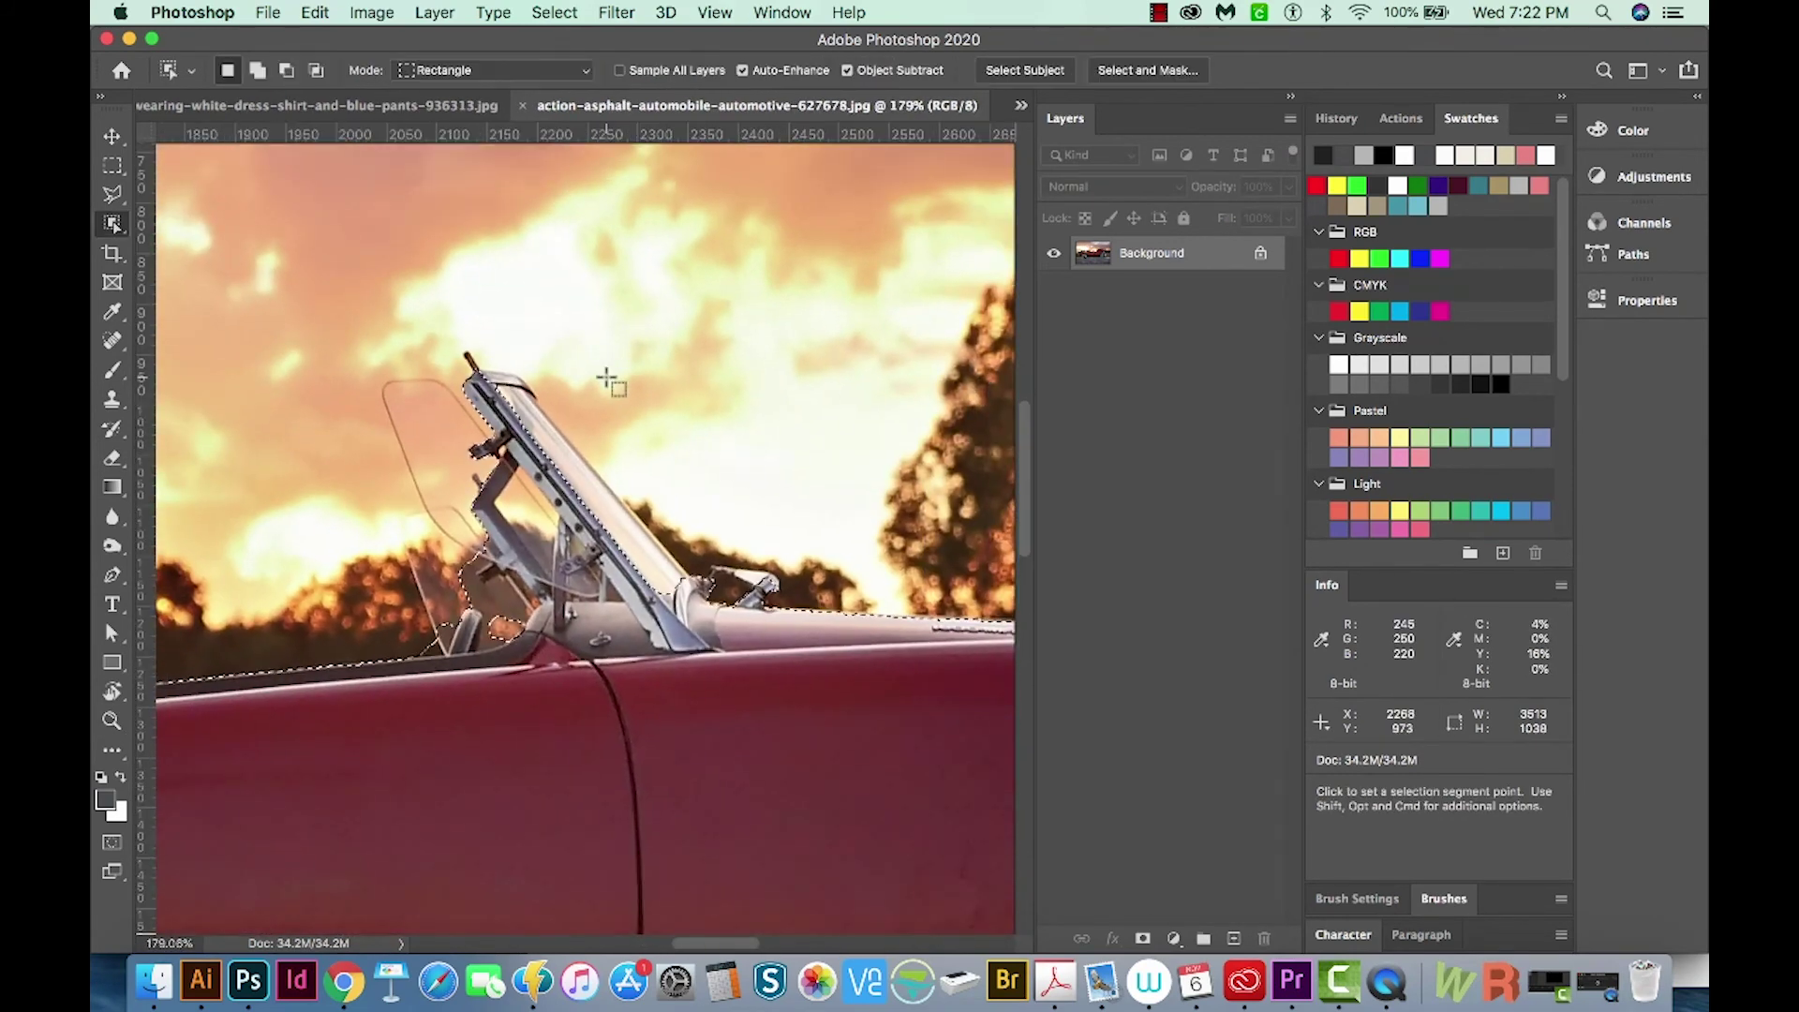
pyautogui.moveTo(452, 343); pyautogui.dragTo(733, 668)
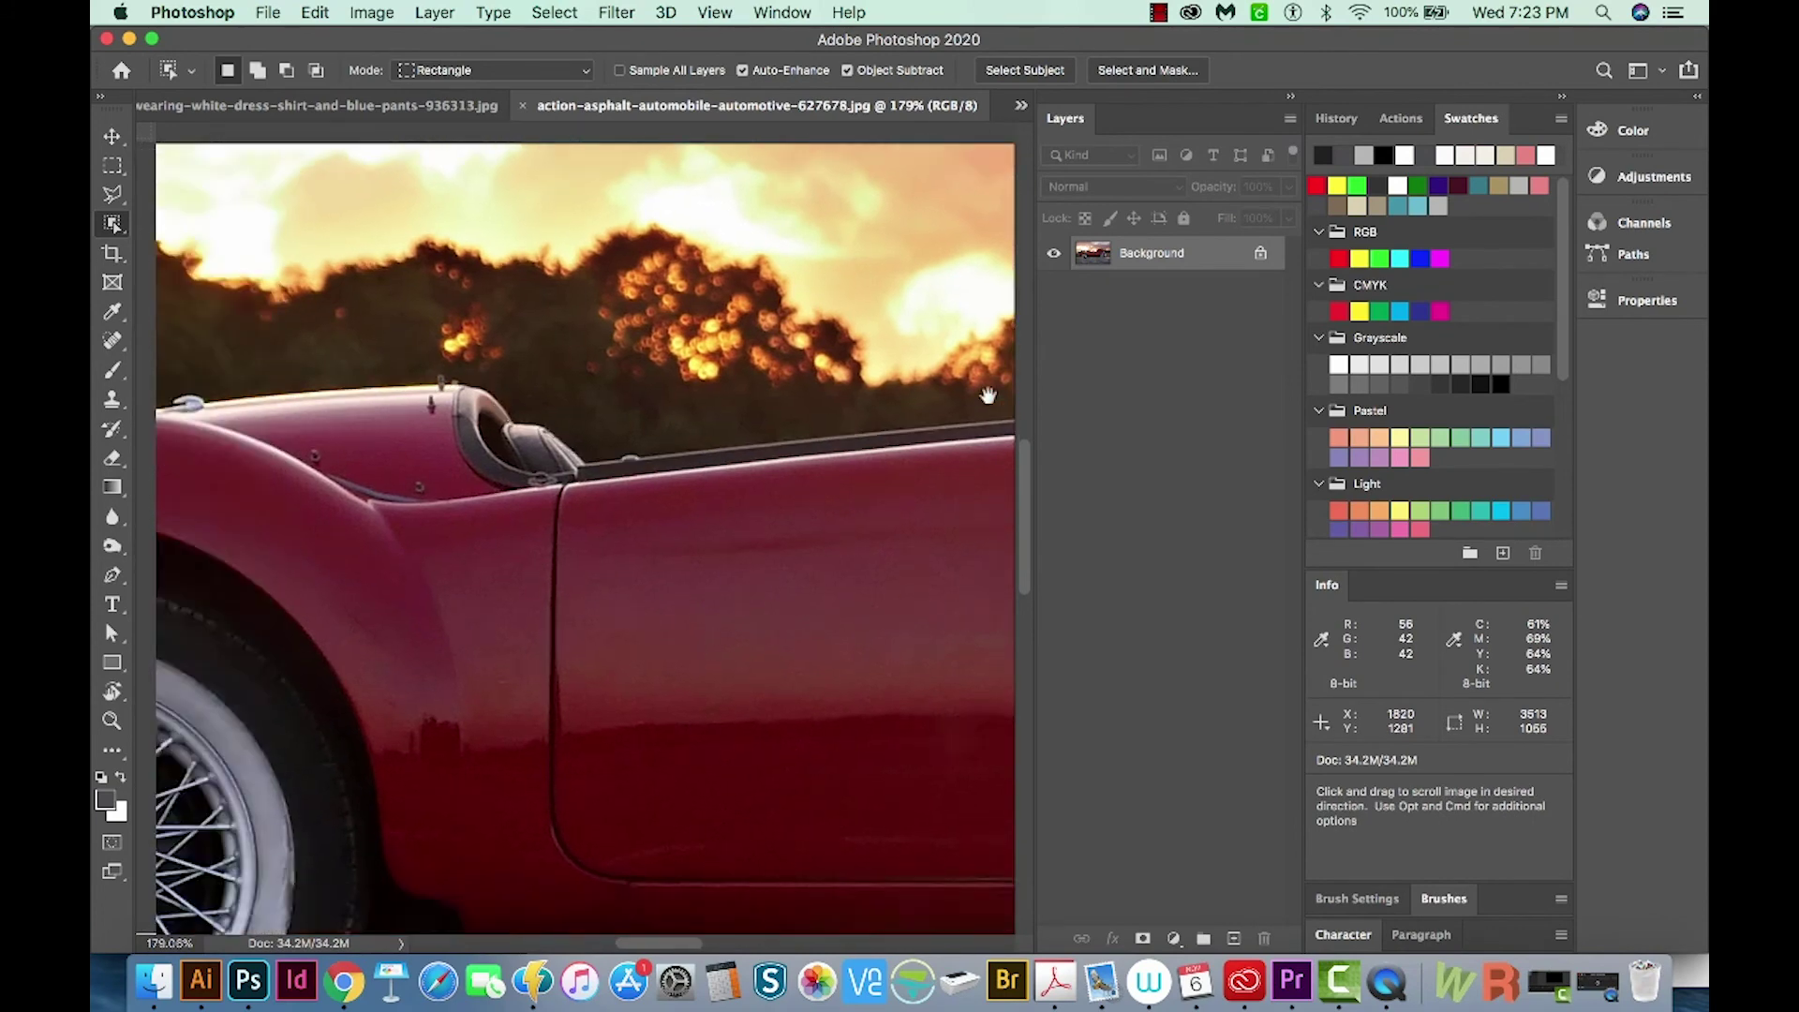
pyautogui.hscroll(-4, 987, 394)
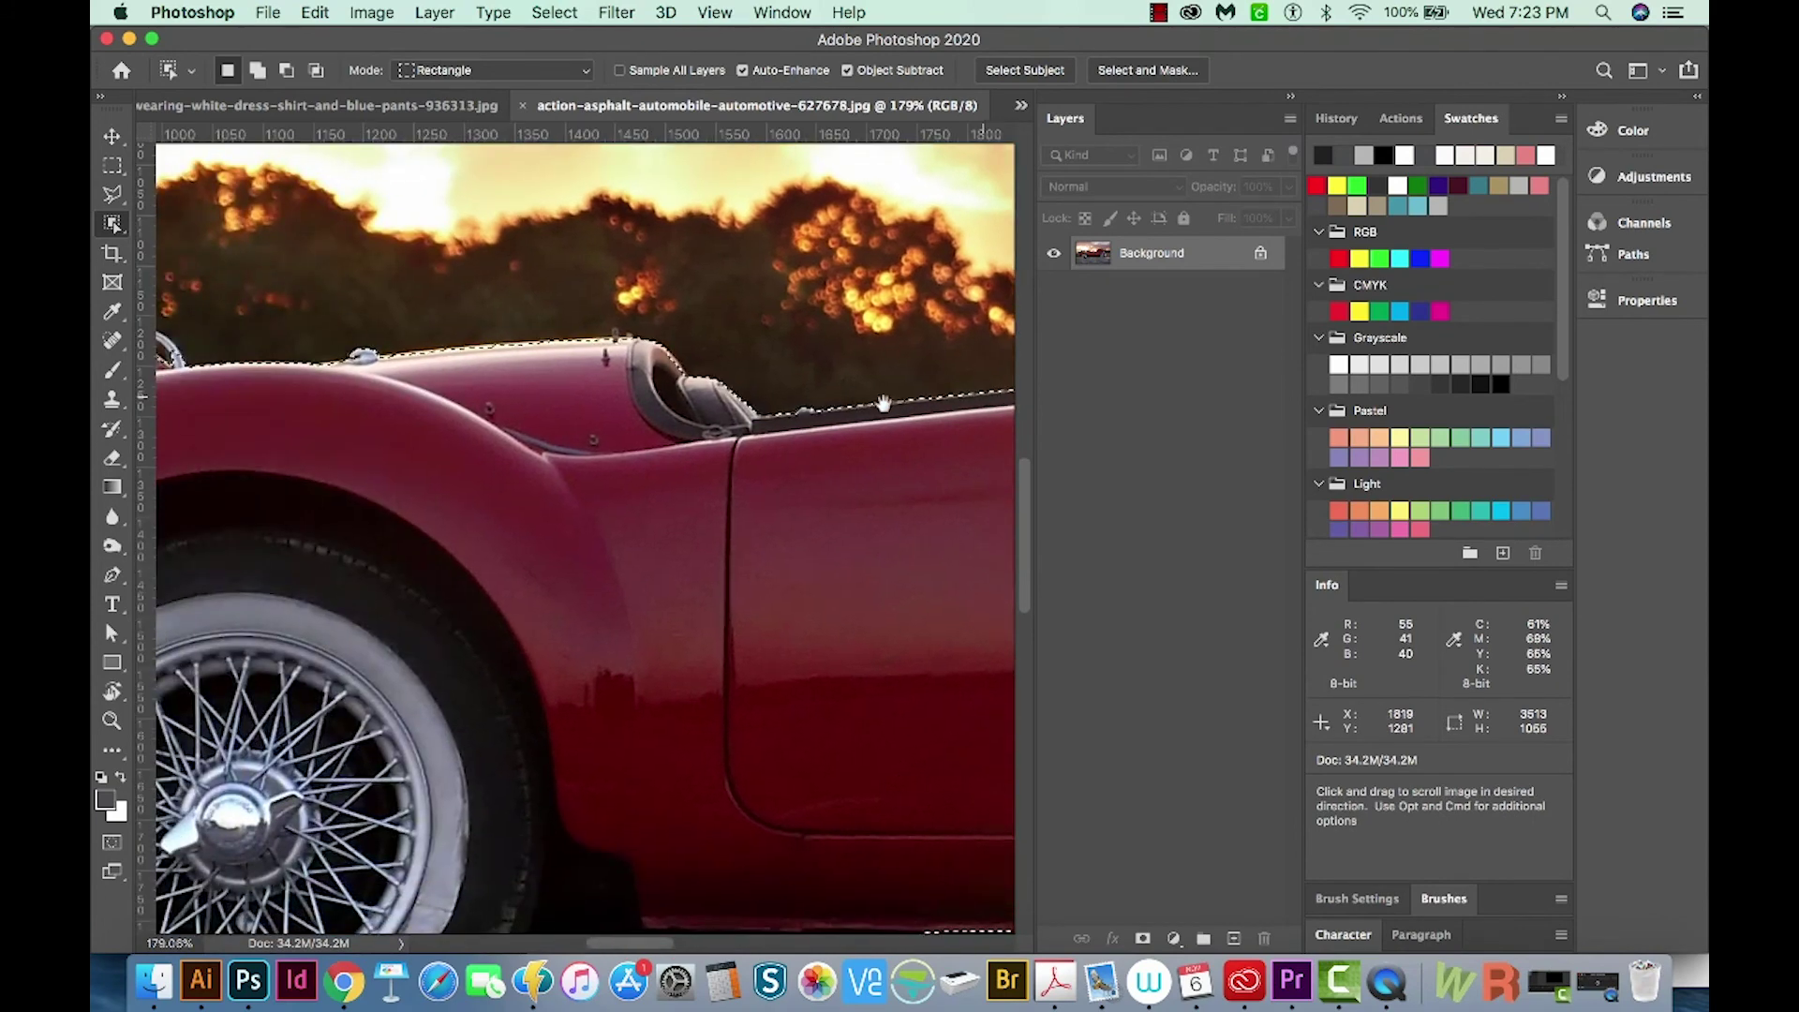
pyautogui.hscroll(-10, 671, 459)
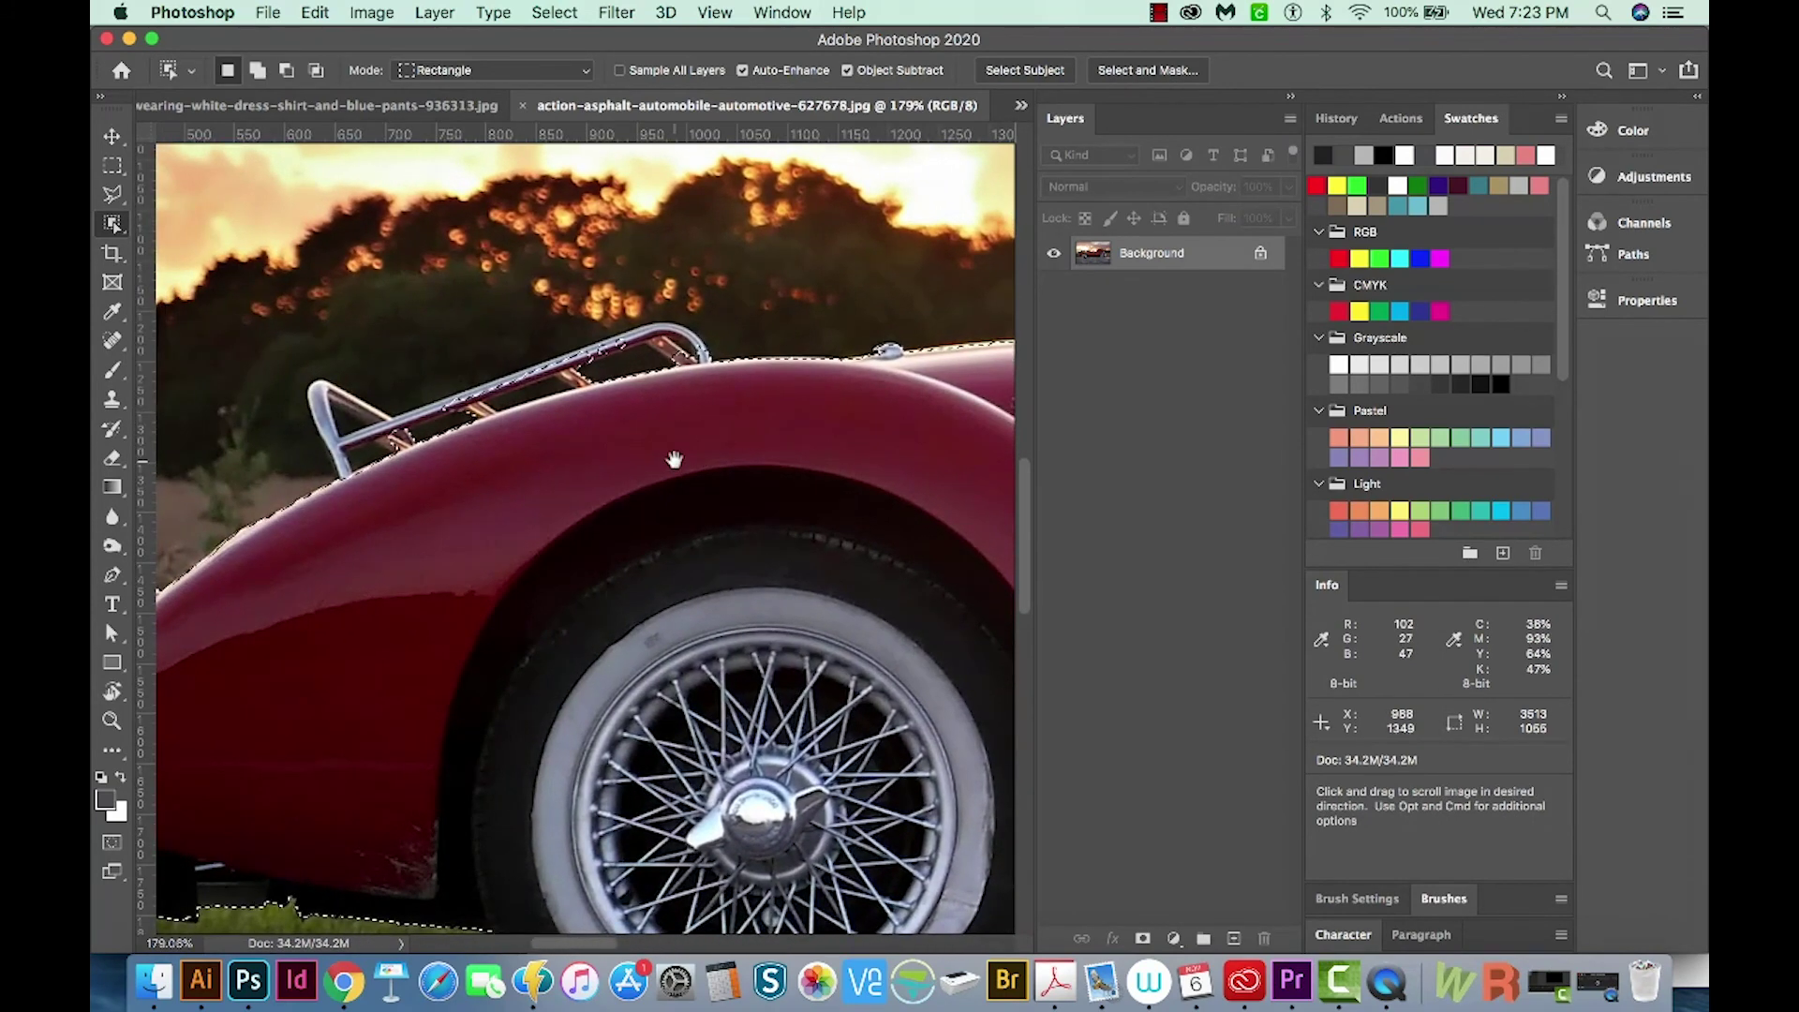
pyautogui.press('shift')
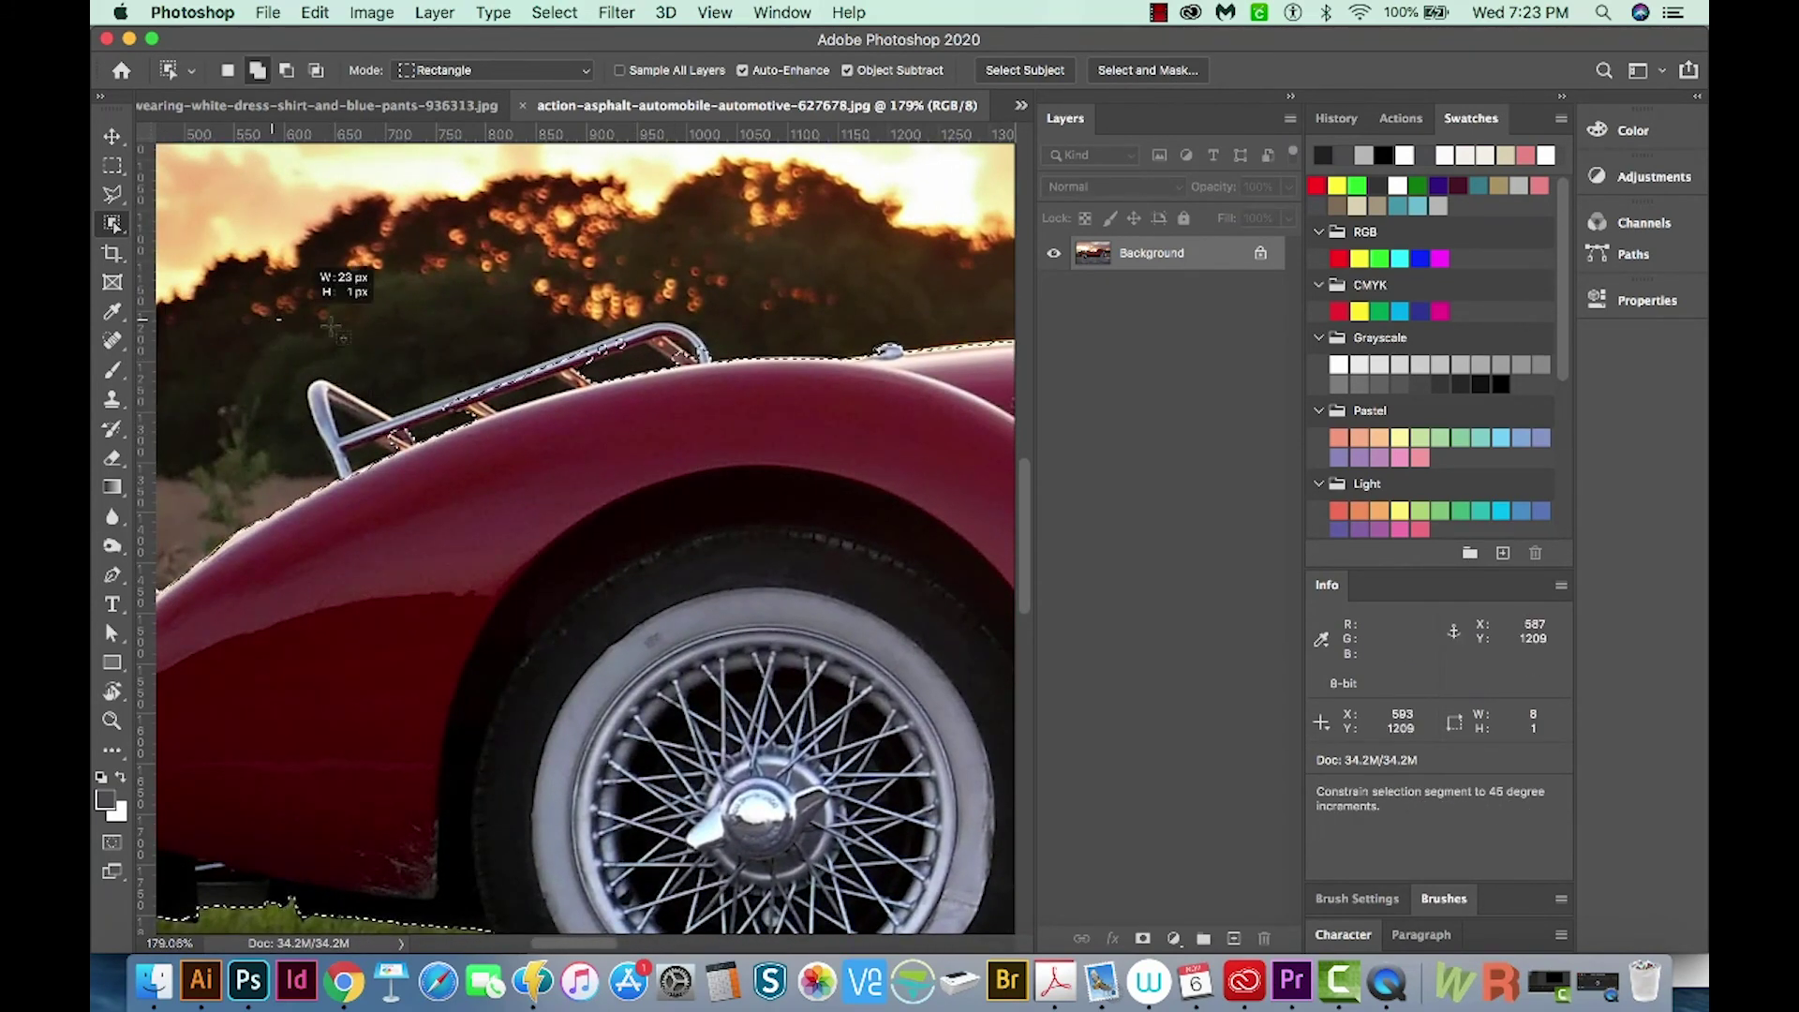
pyautogui.moveTo(270, 328); pyautogui.dragTo(757, 493)
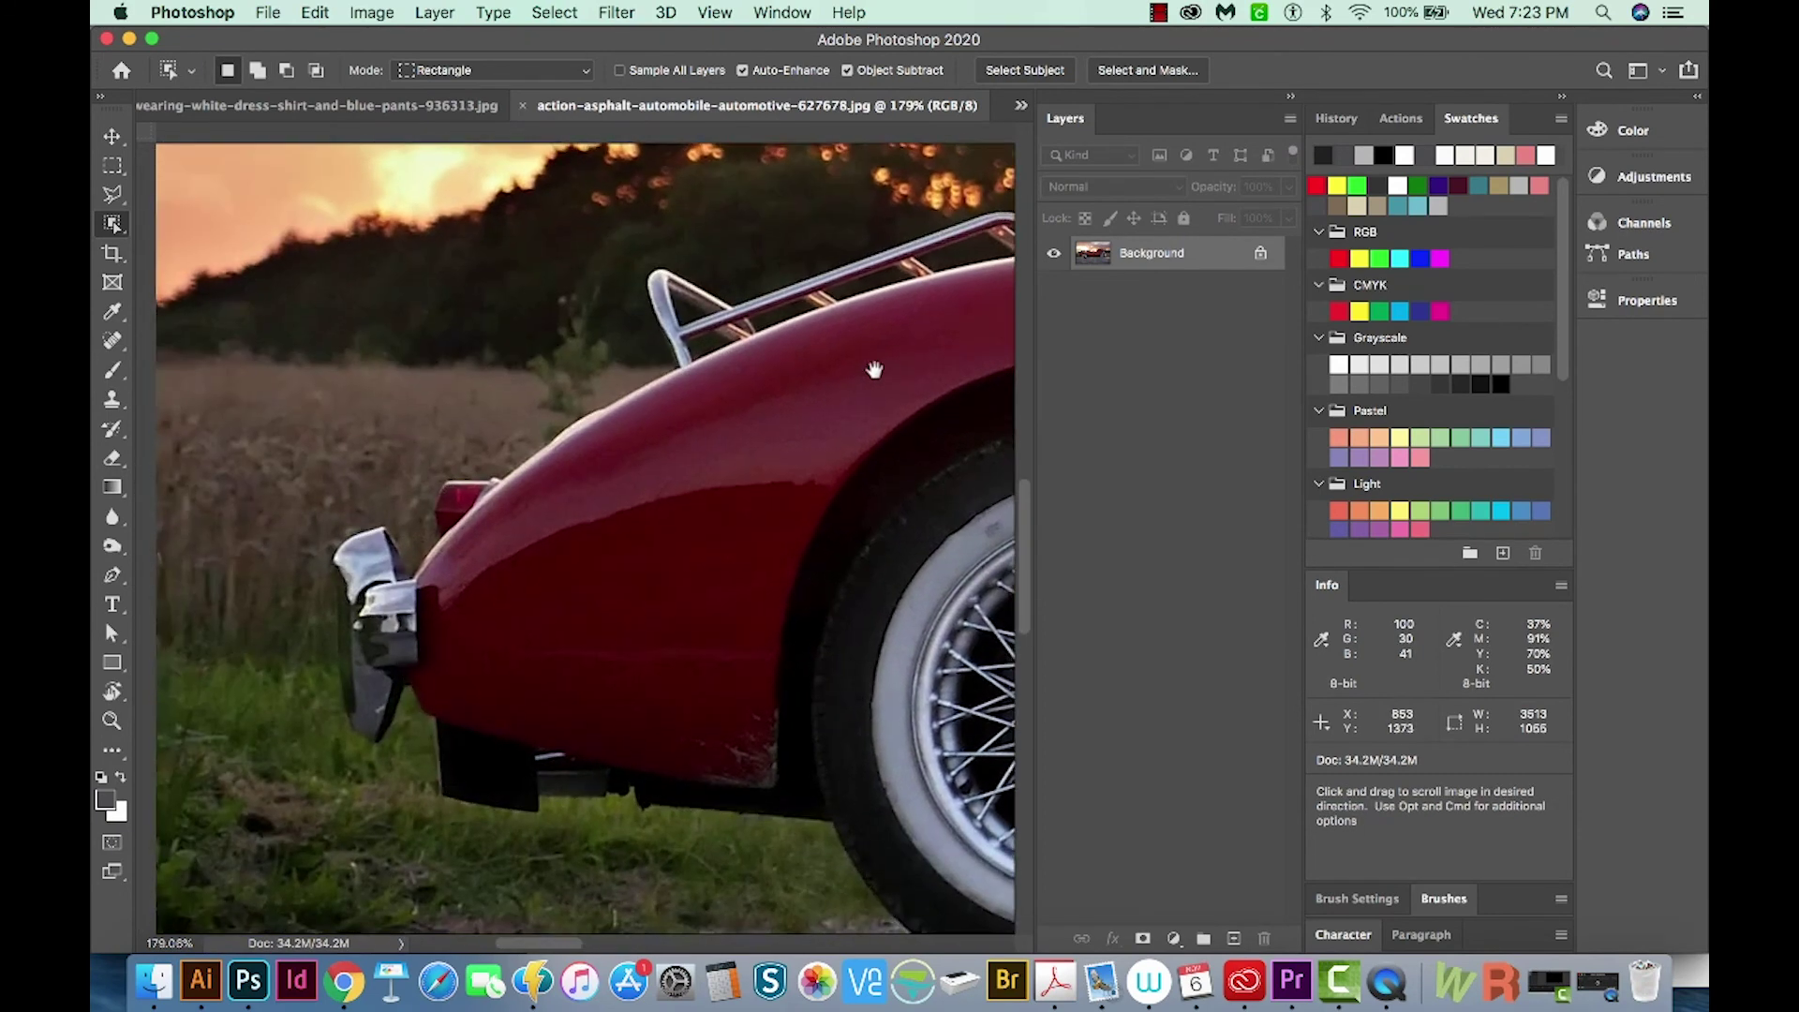
pyautogui.moveTo(874, 370); pyautogui.dragTo(664, 402)
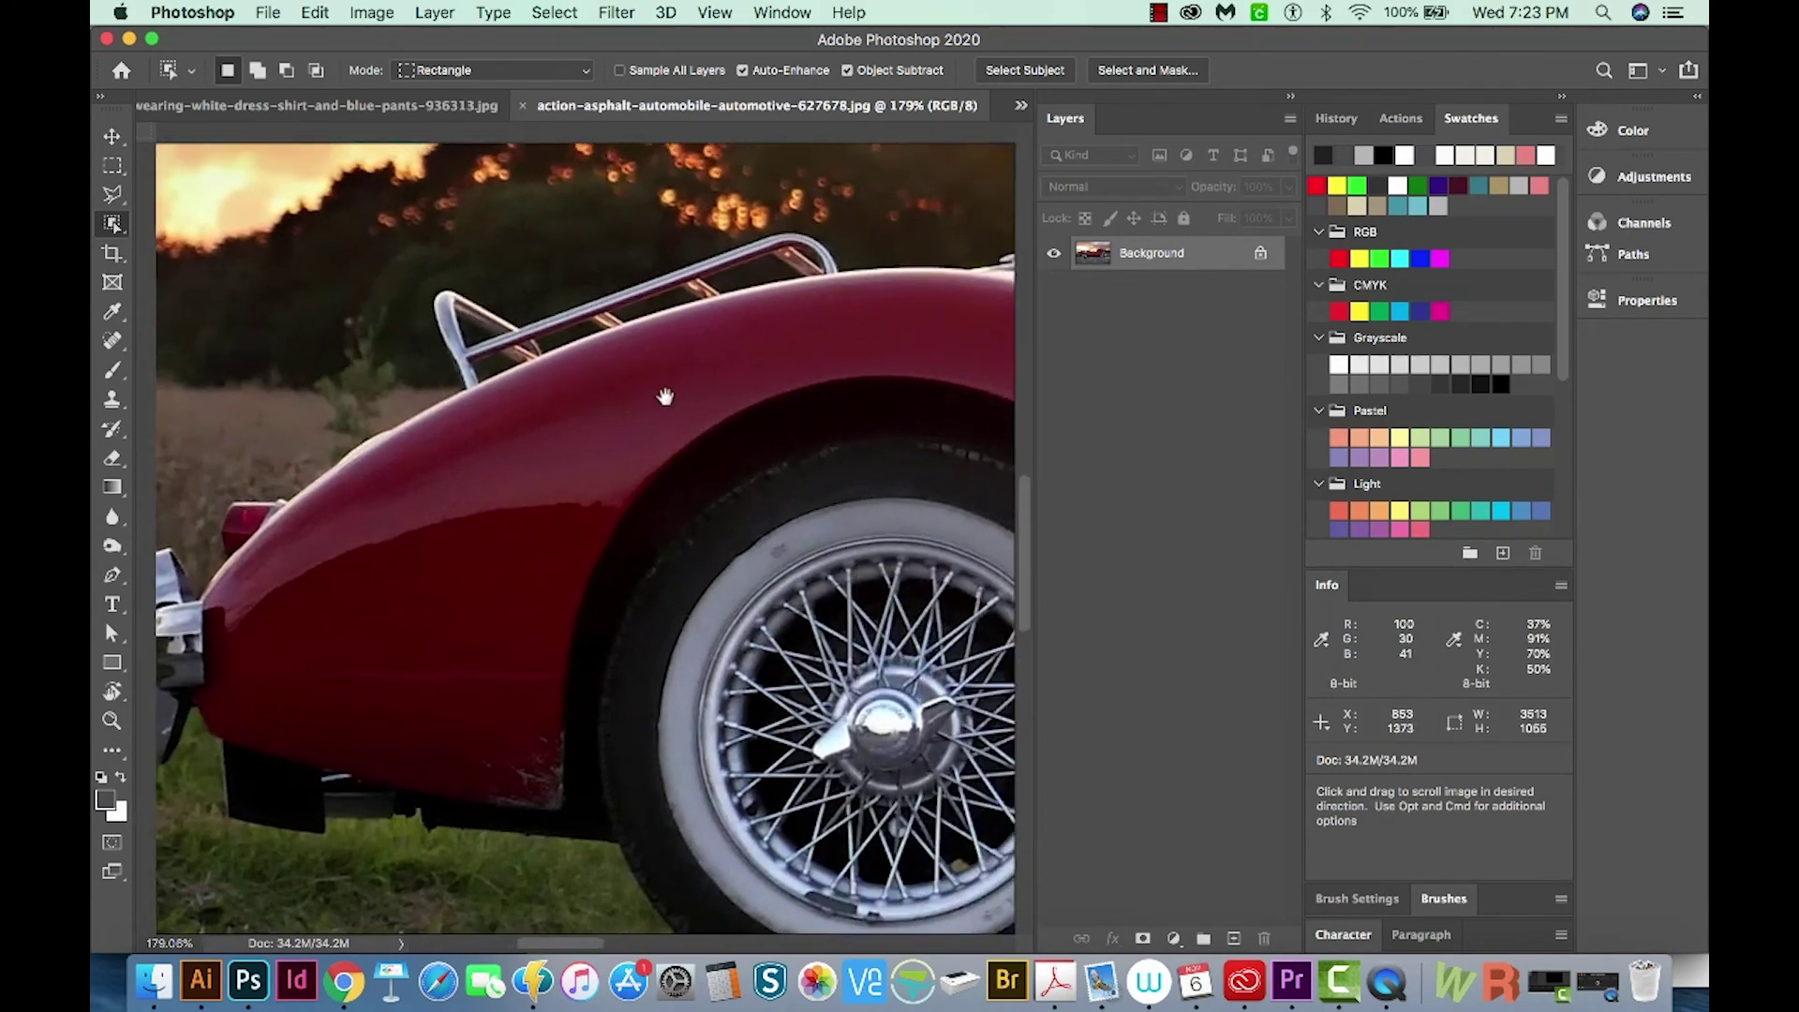
pyautogui.press('super+minus')
pyautogui.press('super+minus')
pyautogui.press('super+minus')
pyautogui.moveTo(780, 404); pyautogui.dragTo(649, 389)
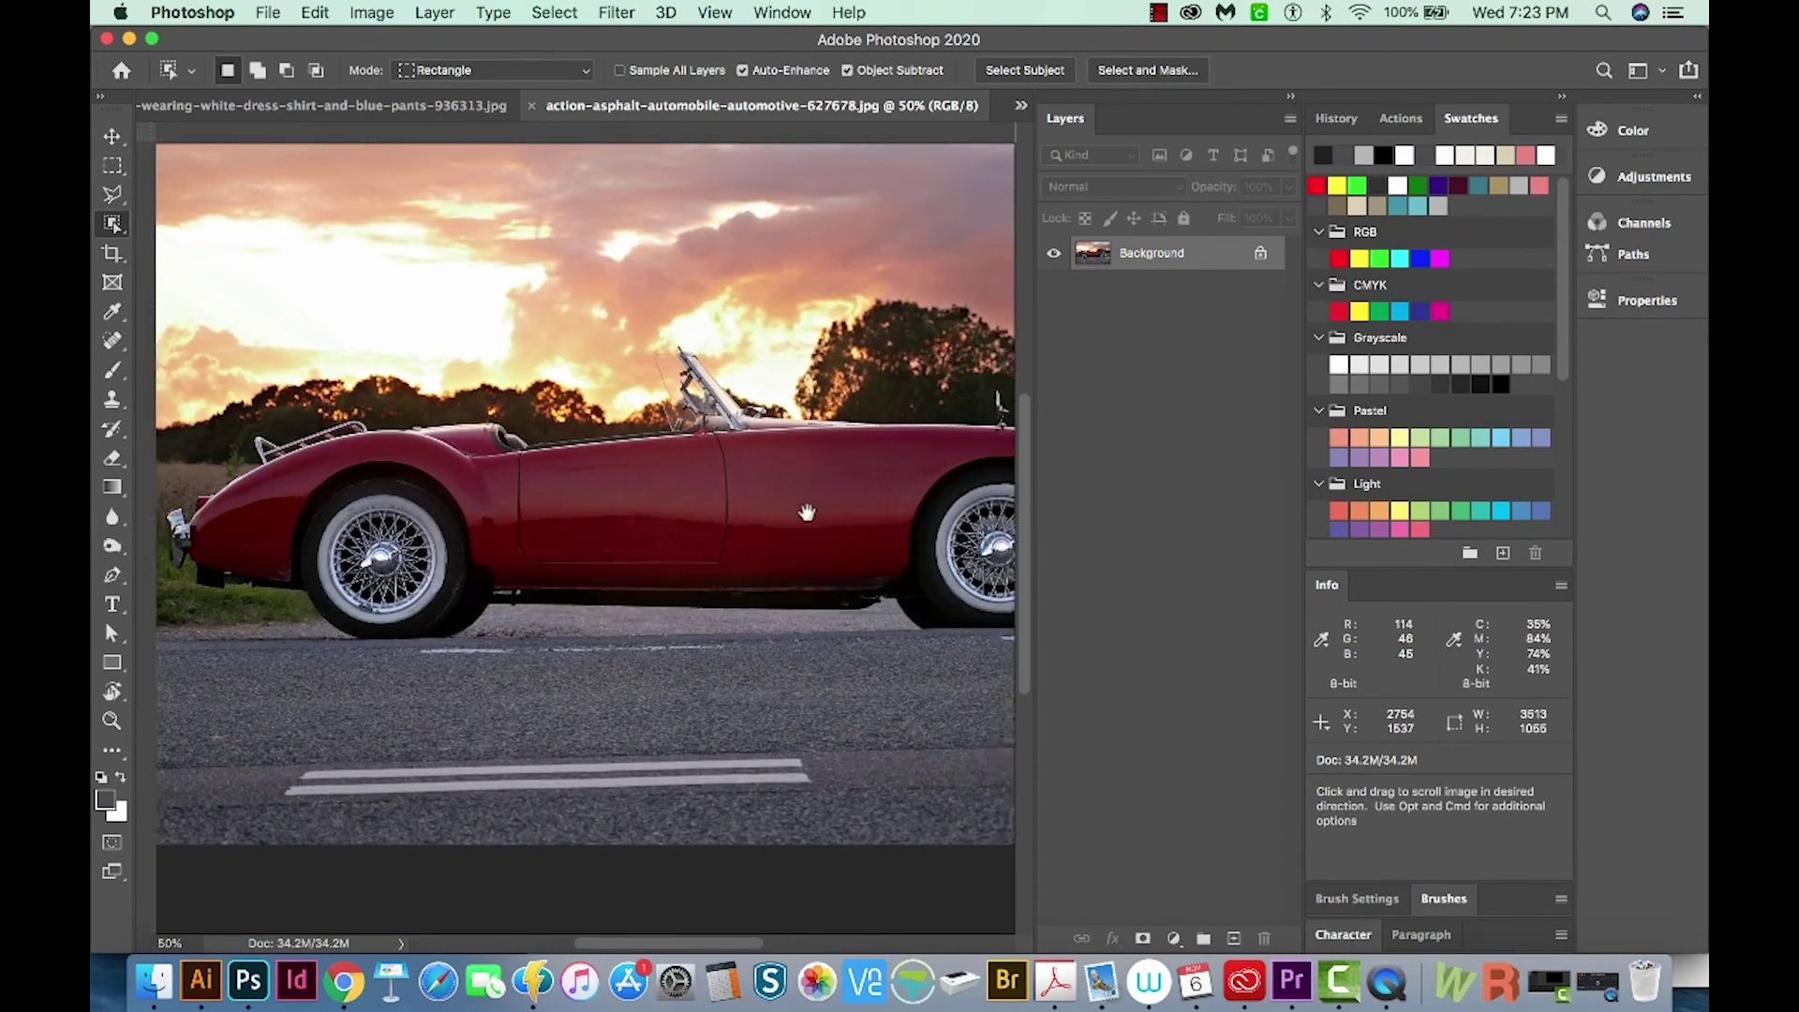
pyautogui.moveTo(803, 515); pyautogui.dragTo(734, 507)
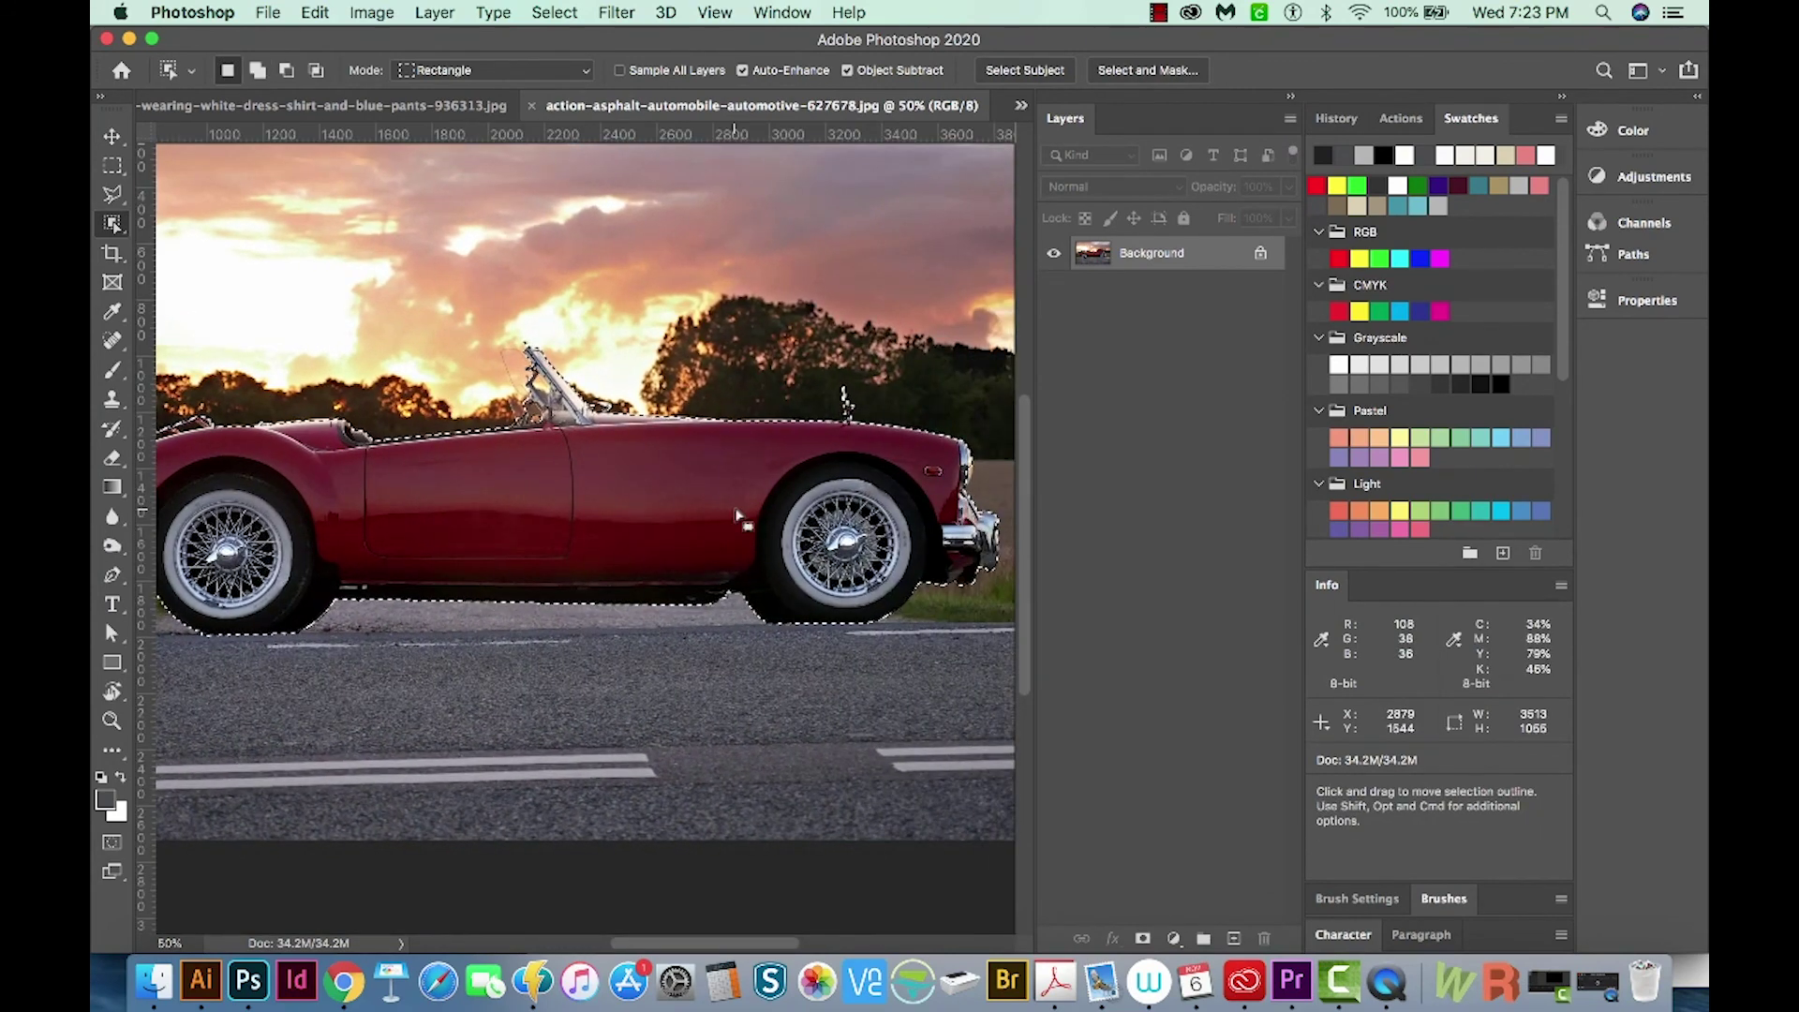